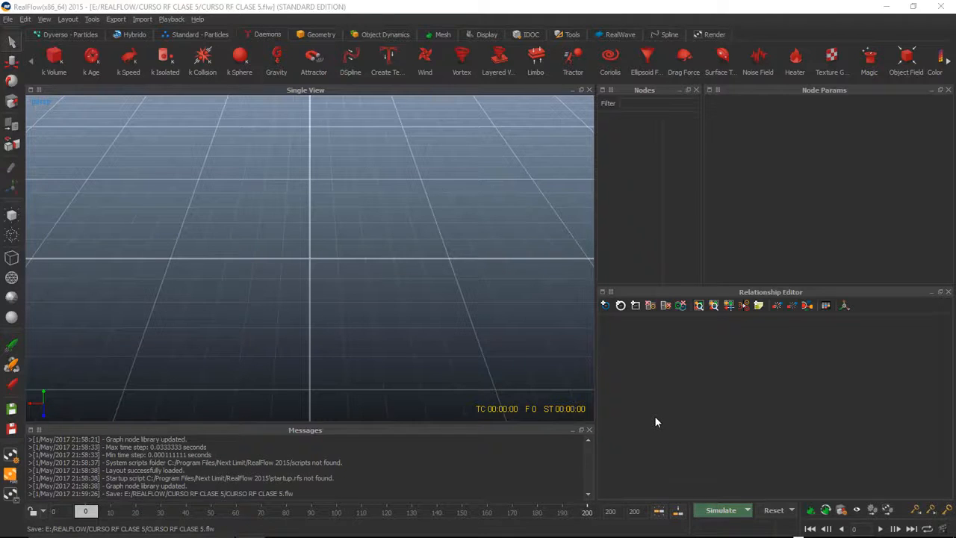
# Add a plane at the scene origin and display it as a shaded surface
pyautogui.keyDown('alt'); pyautogui.moveTo(545, 317); pyautogui.dragTo(501, 250); pyautogui.keyUp('alt')
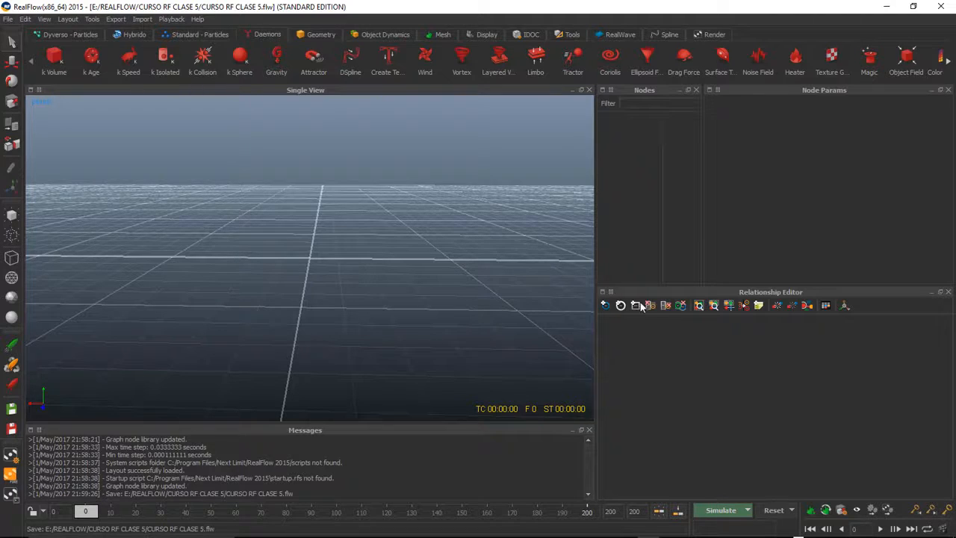
pyautogui.click(321, 35)
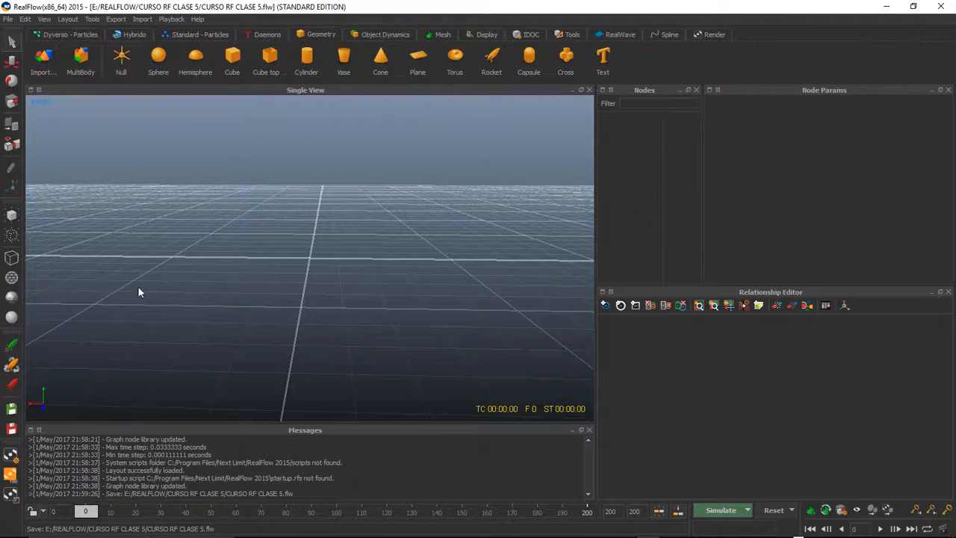
pyautogui.click(418, 61)
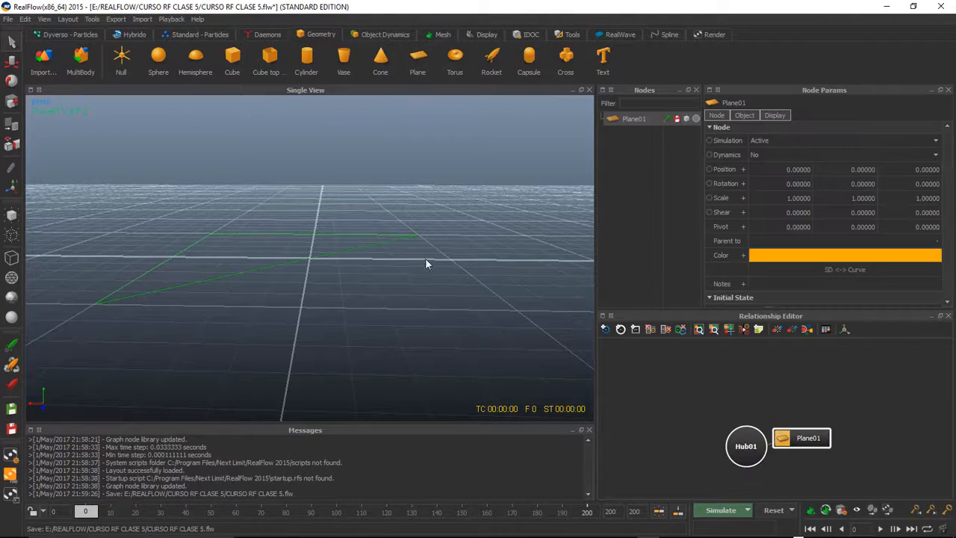
pyautogui.click(696, 119)
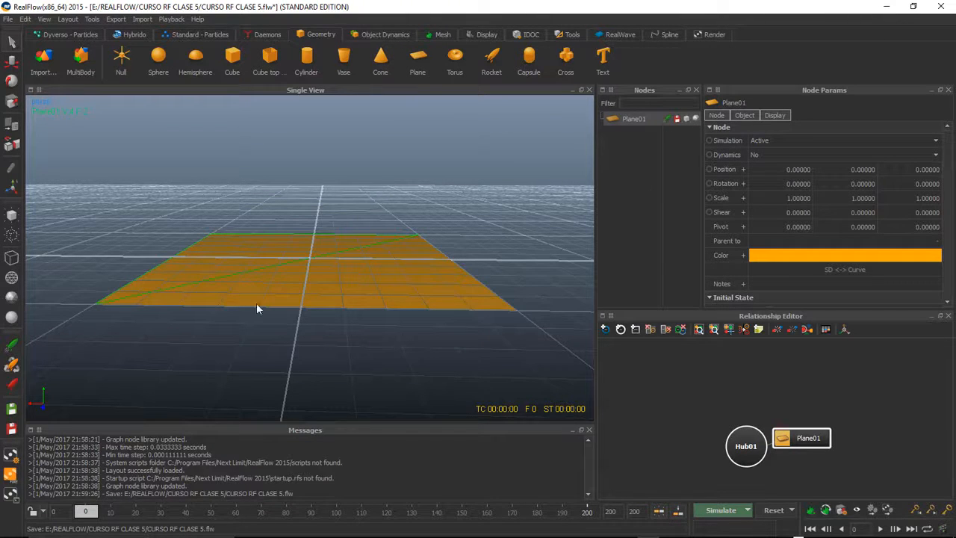
pyautogui.keyDown('alt'); pyautogui.moveTo(514, 194); pyautogui.dragTo(443, 219); pyautogui.keyUp('alt')
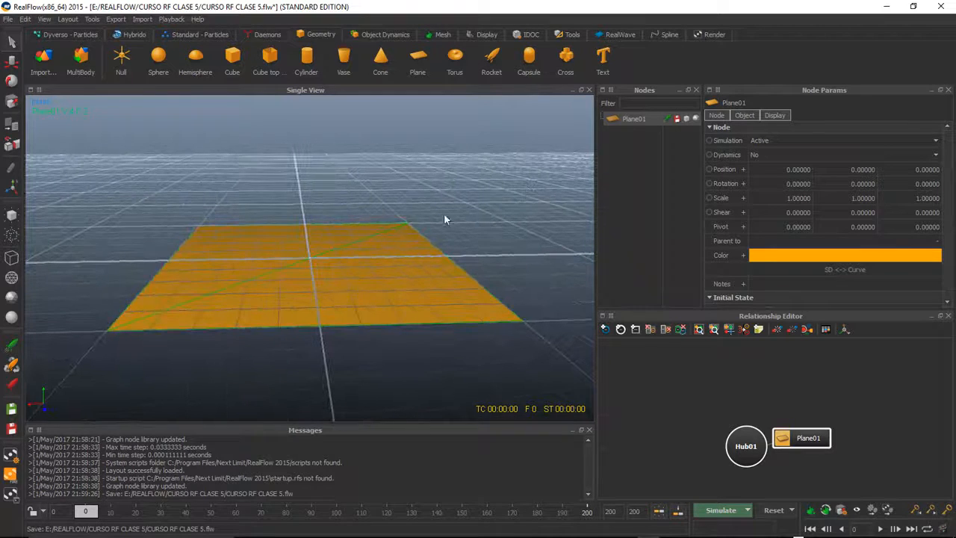
# Add a standard Circle particle emitter and raise it above the plane to a Y position of about 3.98
pyautogui.click(174, 34)
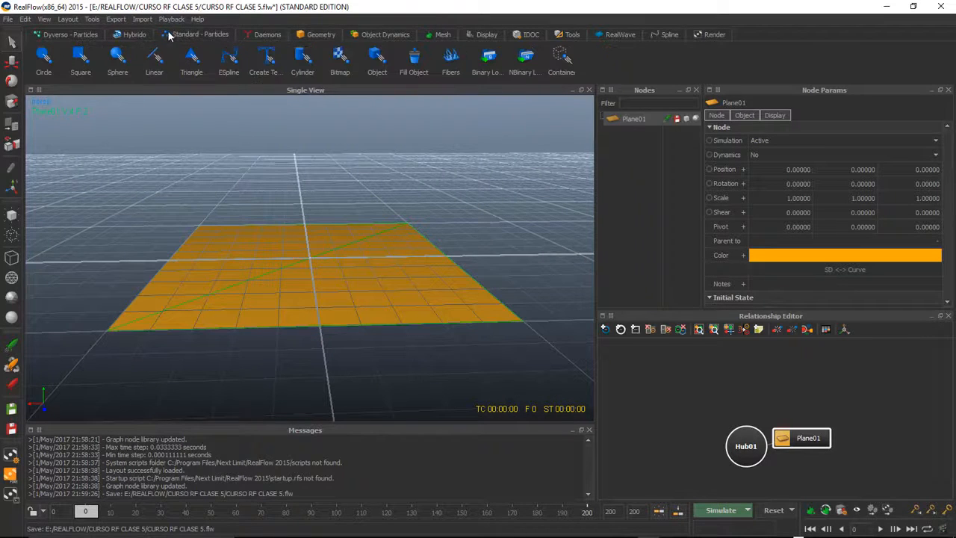
pyautogui.click(43, 60)
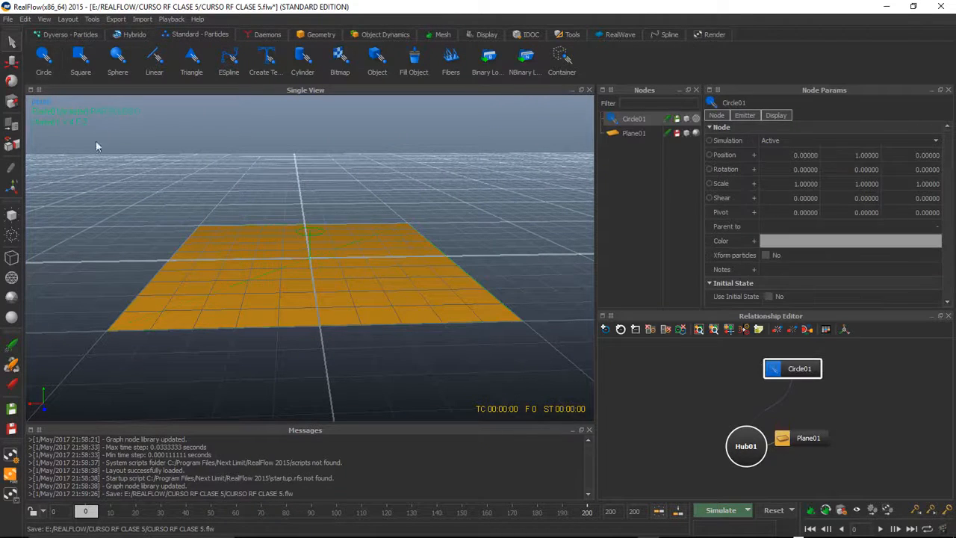
pyautogui.click(12, 61)
pyautogui.moveTo(312, 174); pyautogui.dragTo(317, 90)
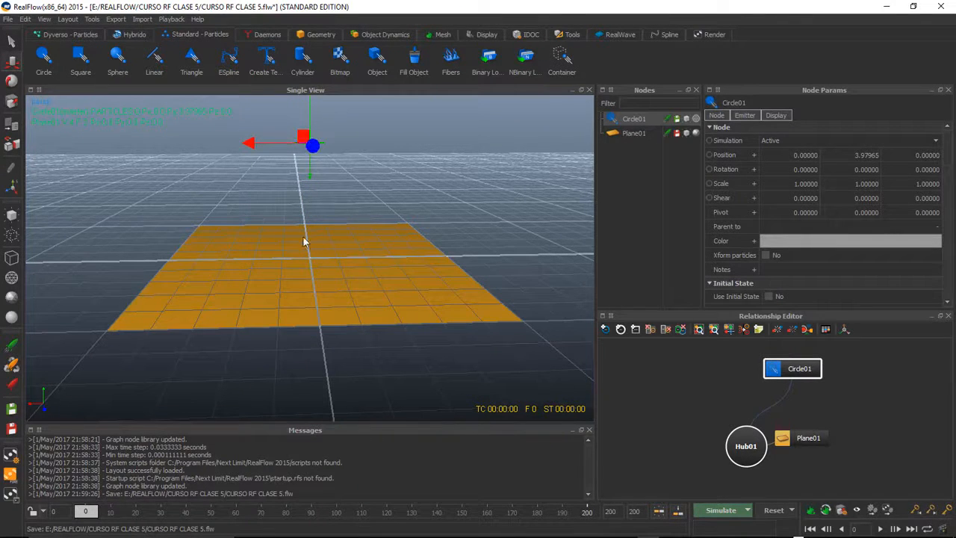
# Add a Gravity daemon and move it aside to about X -4.11, Y 2.01
pyautogui.click(260, 35)
pyautogui.click(276, 59)
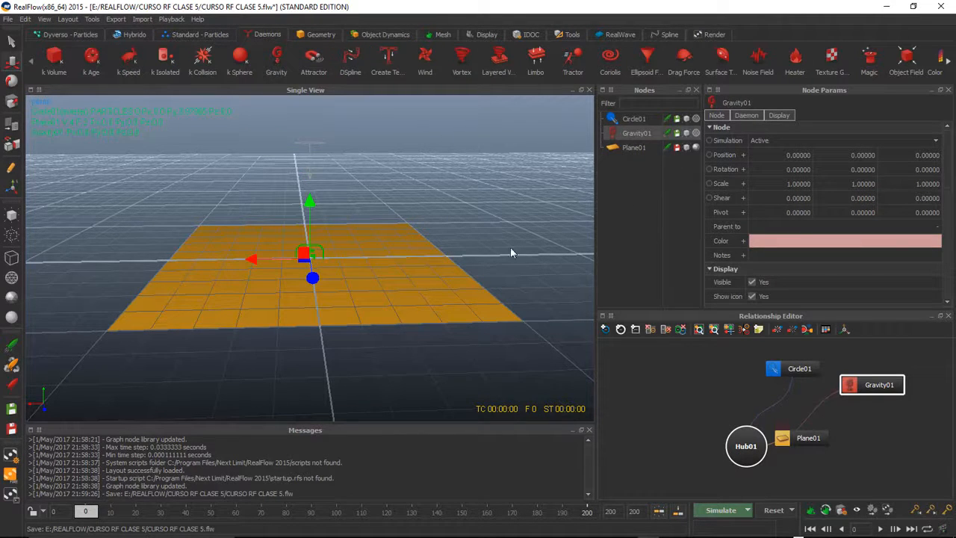
pyautogui.moveTo(254, 260); pyautogui.dragTo(371, 258)
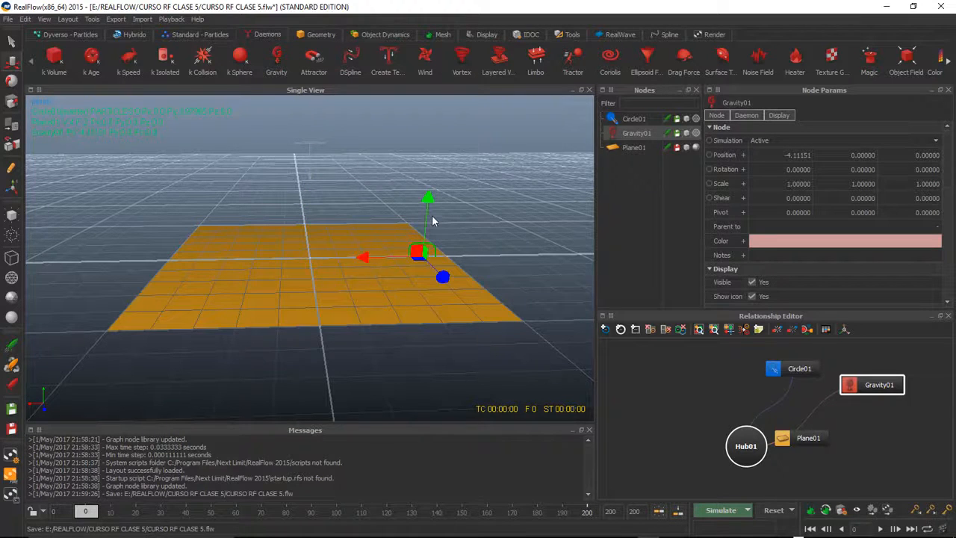
pyautogui.moveTo(434, 222); pyautogui.dragTo(434, 161)
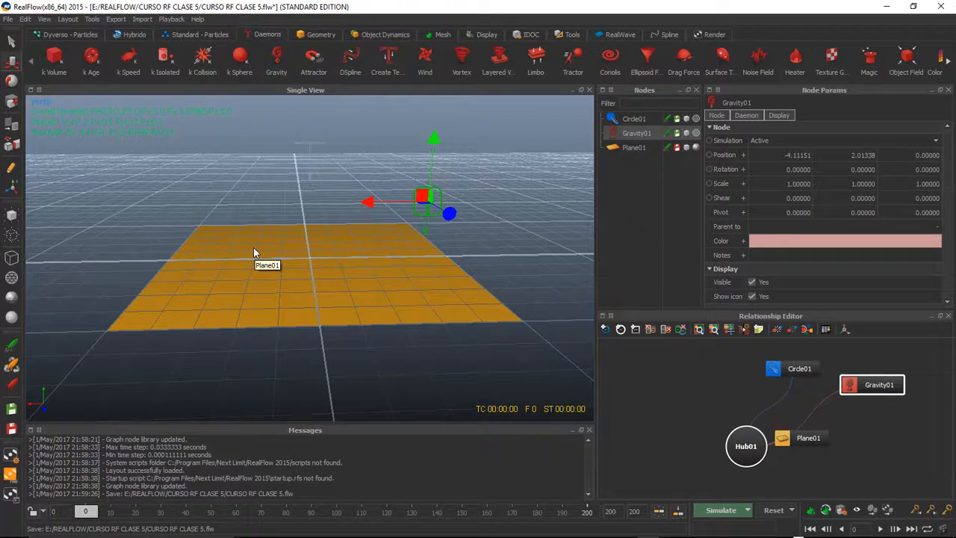
# Move the Plane01 node below the hub in the relationship graph and show the Circle01 emitter's particle settings
pyautogui.moveTo(805, 439); pyautogui.dragTo(819, 475)
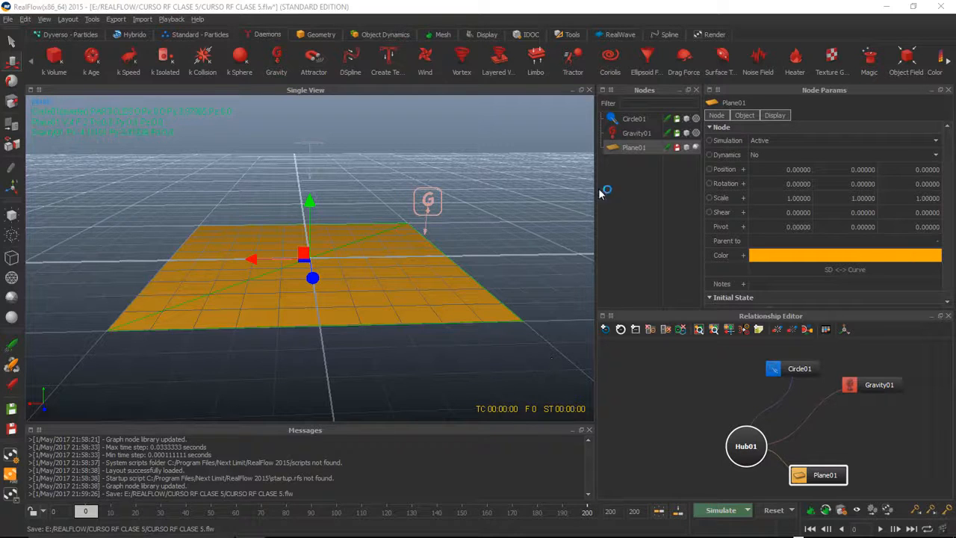
pyautogui.click(635, 121)
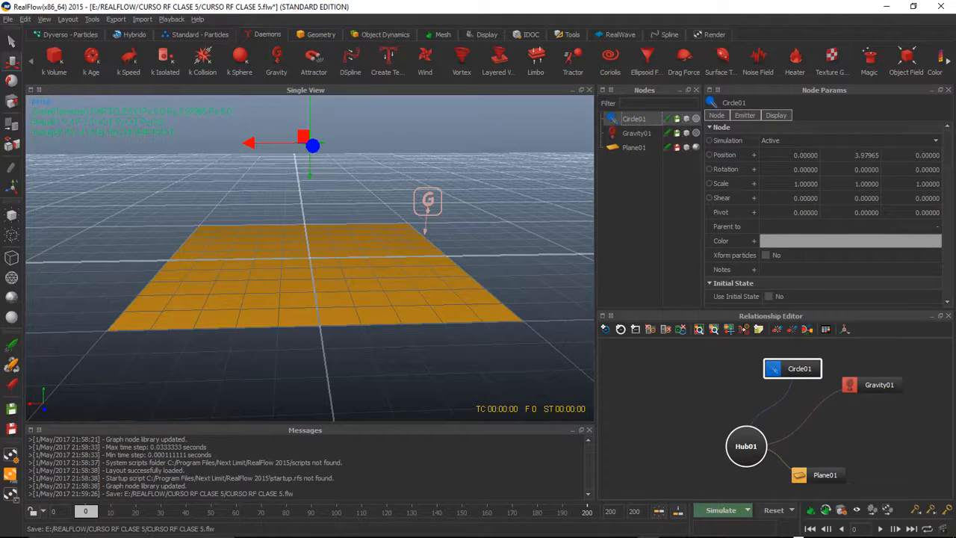
pyautogui.click(631, 133)
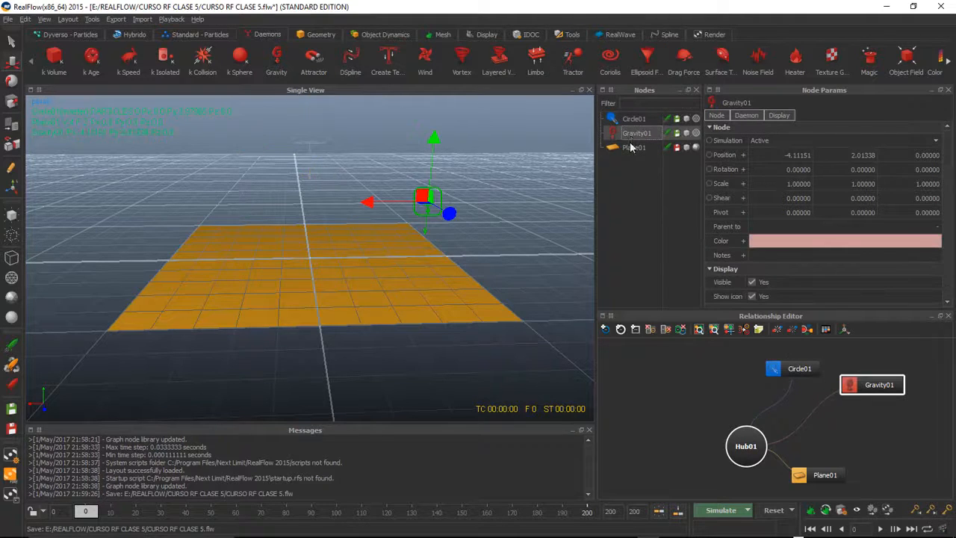
pyautogui.click(624, 121)
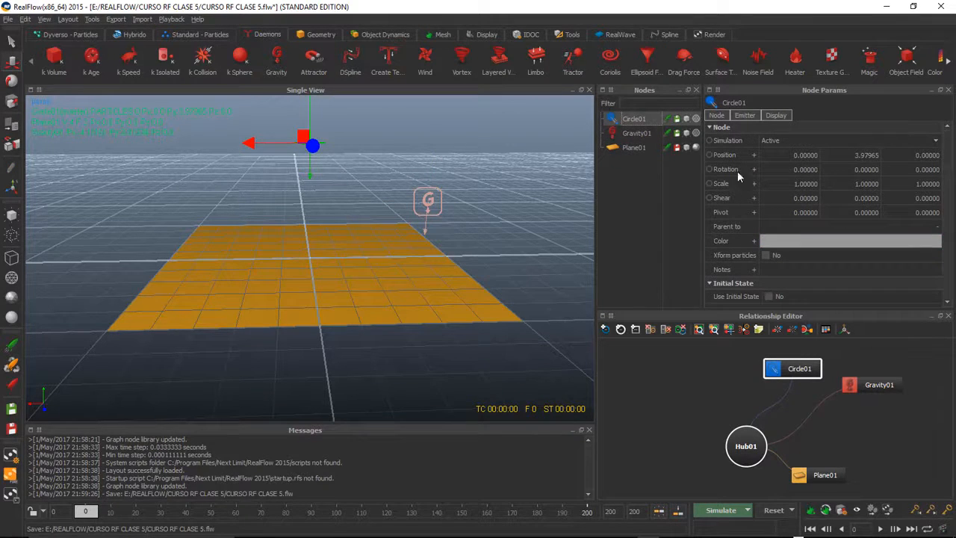
pyautogui.click(745, 115)
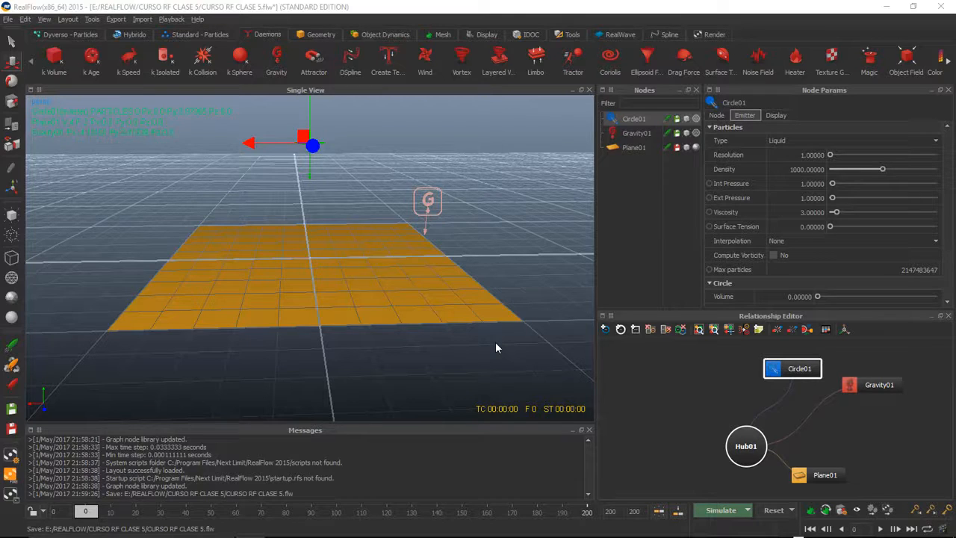
# Simulate the particles falling onto the plane, stop at about frame 154 and reset the simulation to frame 0
pyautogui.click(720, 510)
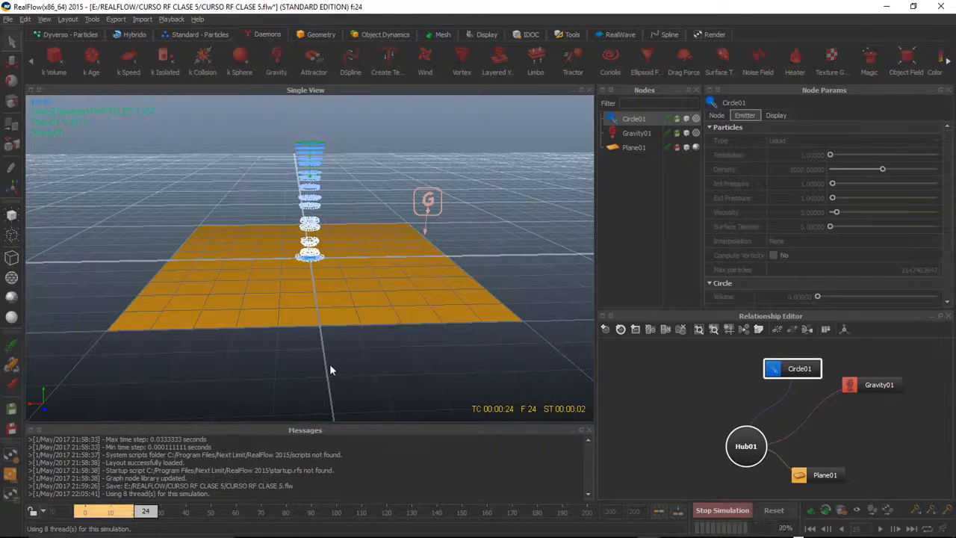
pyautogui.scroll(5, 319, 265)
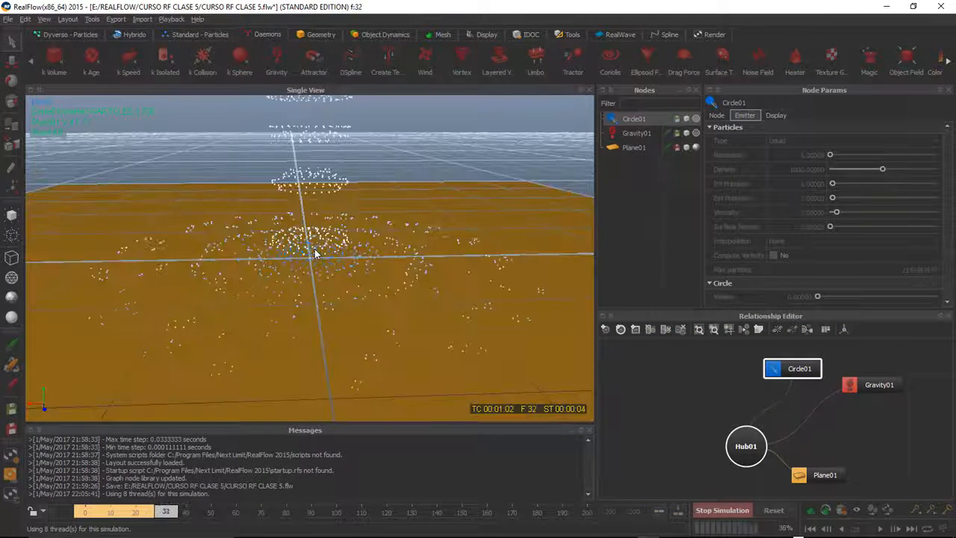
pyautogui.scroll(-2, 320, 265)
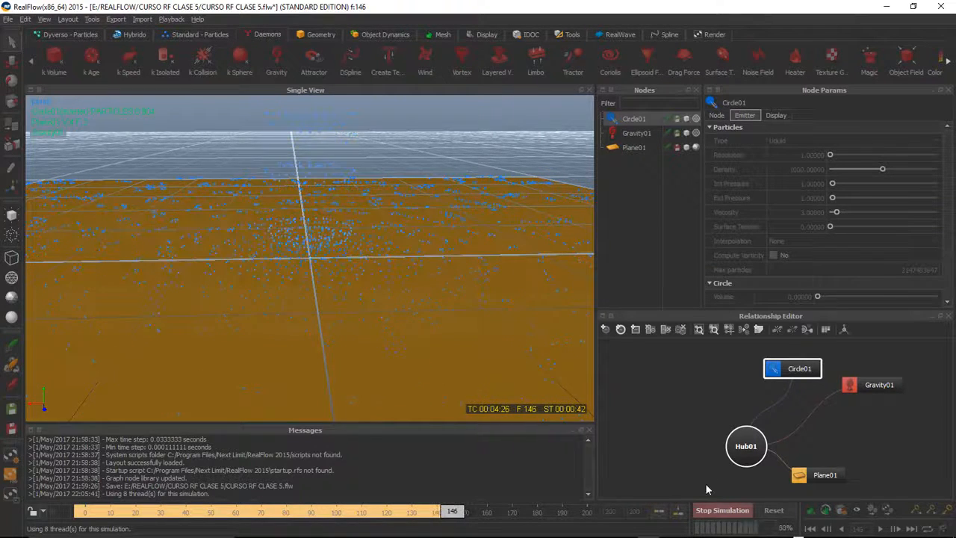
pyautogui.scroll(-3, 382, 251)
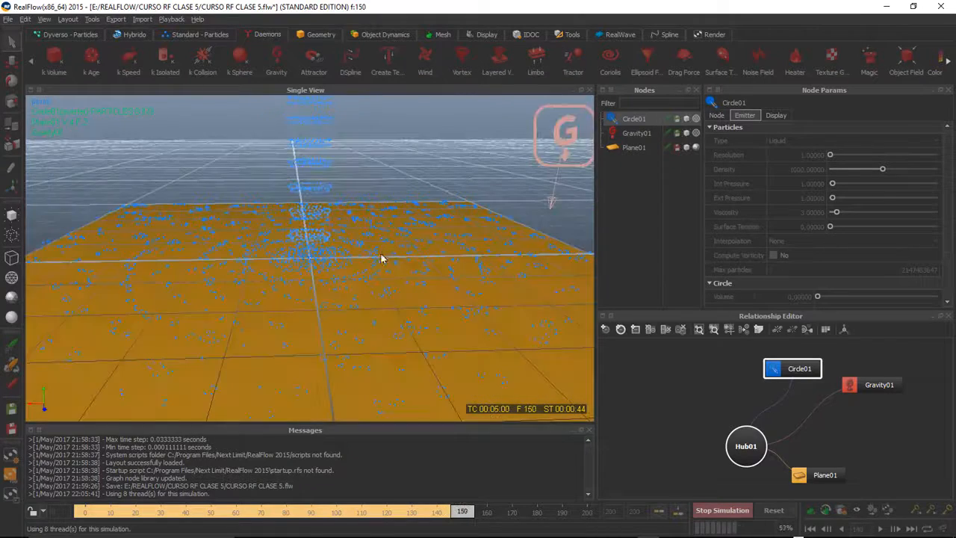
pyautogui.click(728, 511)
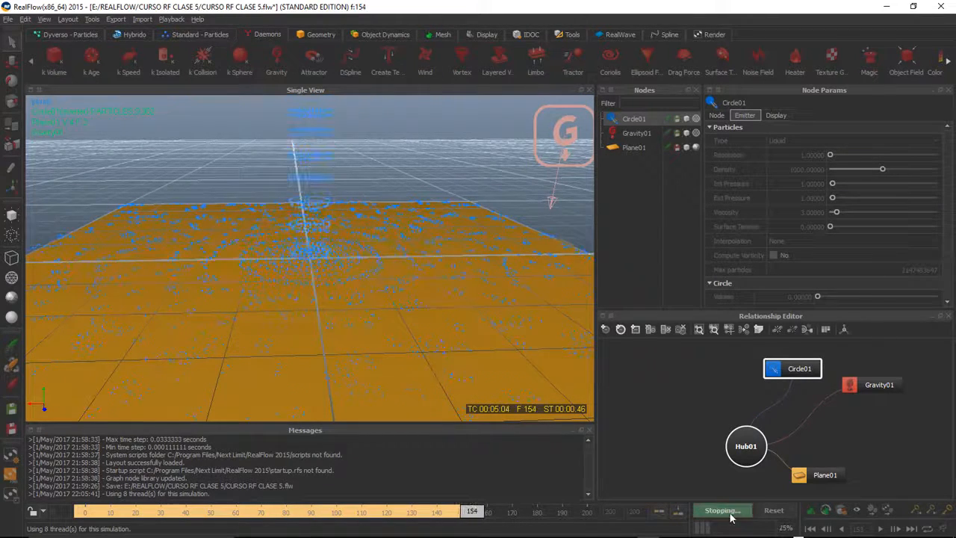
pyautogui.click(777, 513)
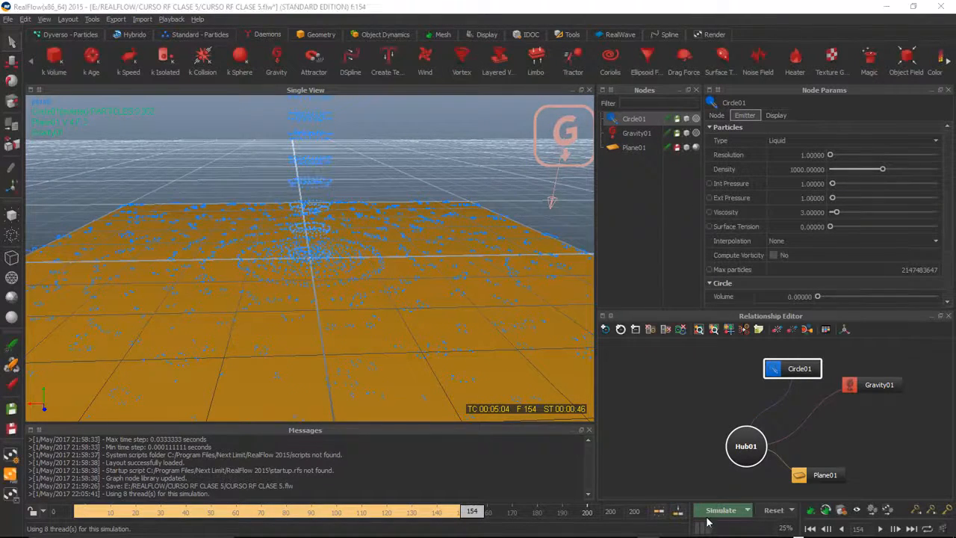
pyautogui.click(462, 282)
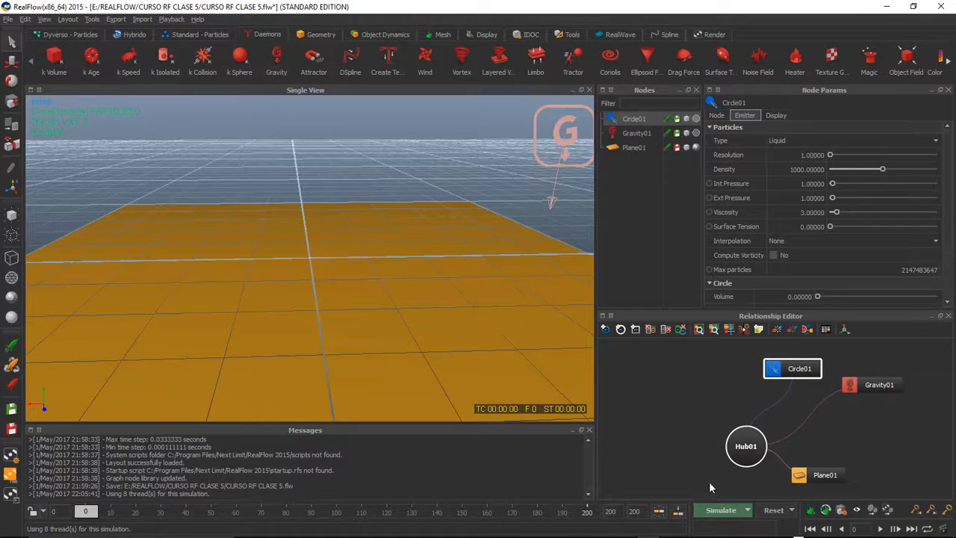
# Simulate the particles through frame 200 and return the timeline to frame 0
pyautogui.click(719, 511)
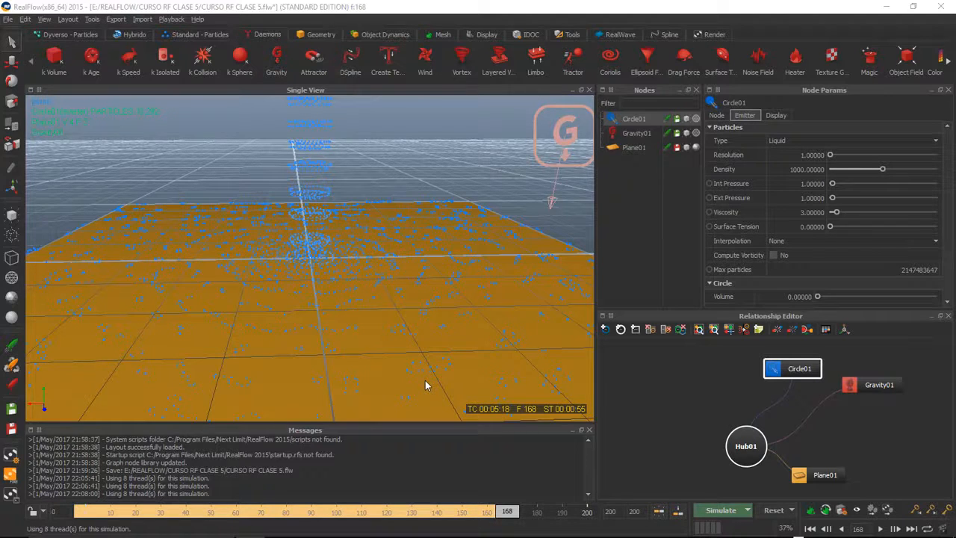
pyautogui.click(440, 36)
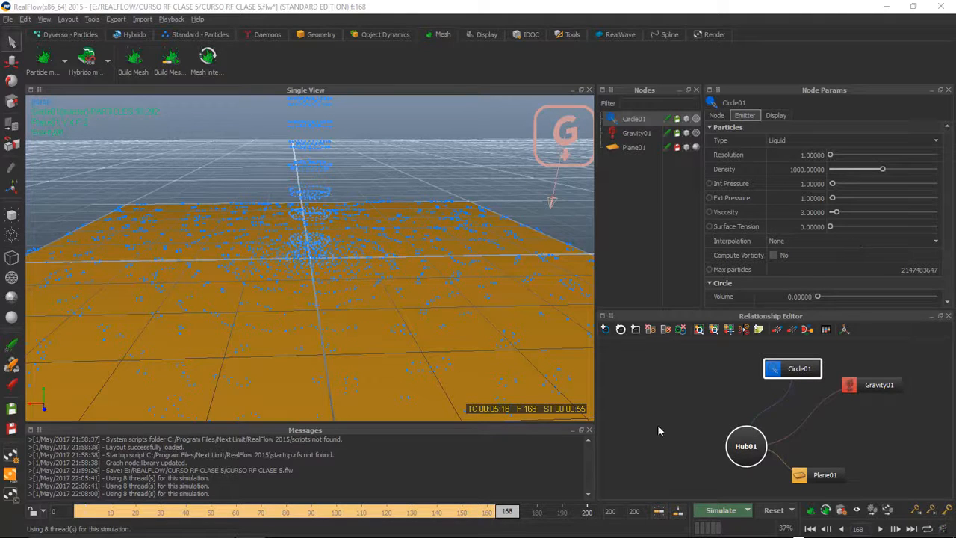
pyautogui.click(719, 511)
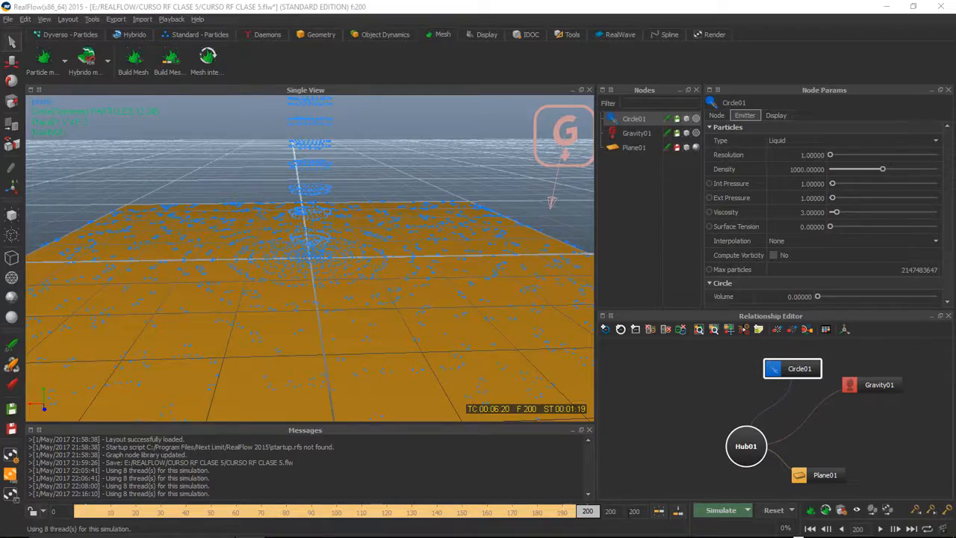
pyautogui.moveTo(588, 511)
pyautogui.mouseDown()
pyautogui.moveTo(409, 511)
pyautogui.moveTo(271, 533)
pyautogui.moveTo(453, 529)
pyautogui.moveTo(129, 518)
pyautogui.moveTo(395, 516)
pyautogui.moveTo(74, 516)
pyautogui.mouseUp()
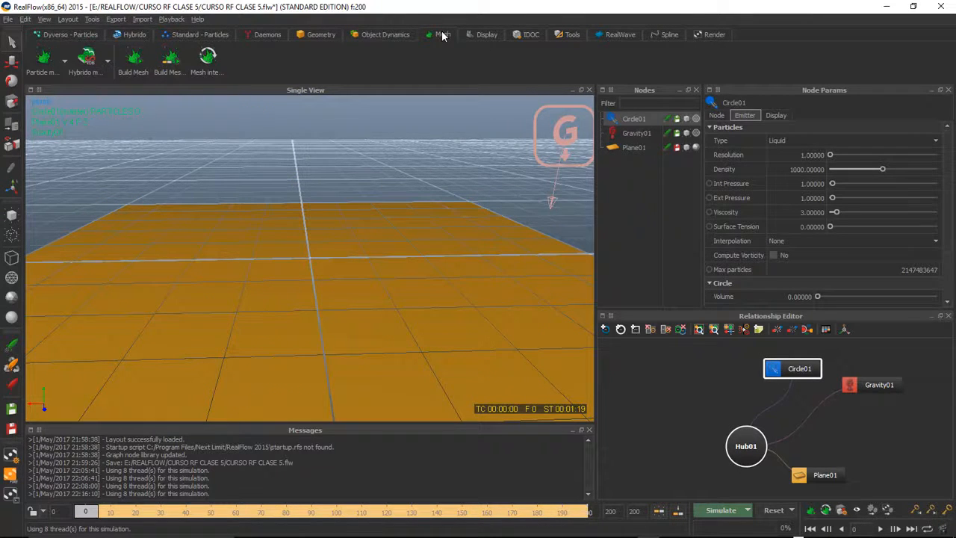
# Add a particle mesh for the Circle01 emitter and place its node above Gravity01 in the relationship graph
pyautogui.click(43, 61)
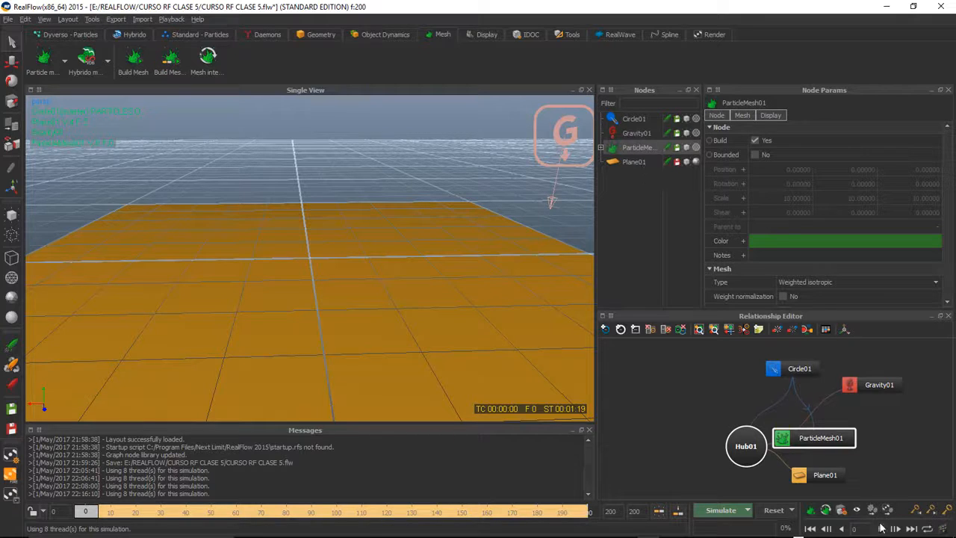
pyautogui.moveTo(828, 451); pyautogui.dragTo(925, 350)
pyautogui.click(865, 437)
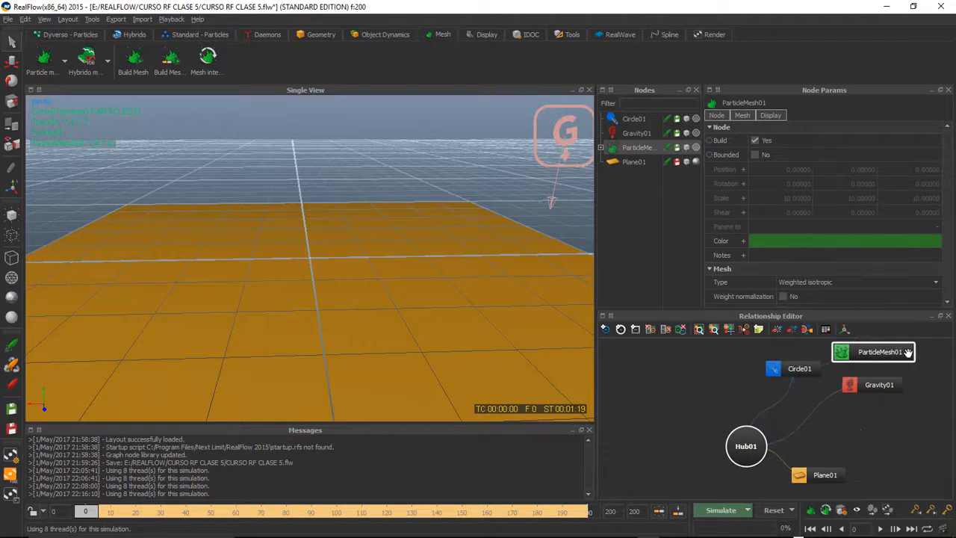
# Expand the particle mesh in the node list to examine which emitter is linked to it
pyautogui.click(601, 148)
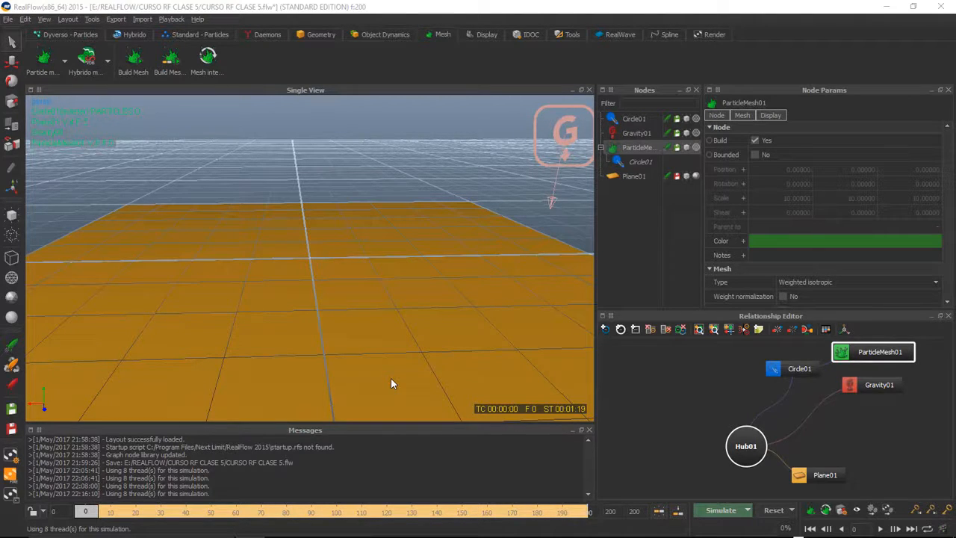
pyautogui.click(623, 244)
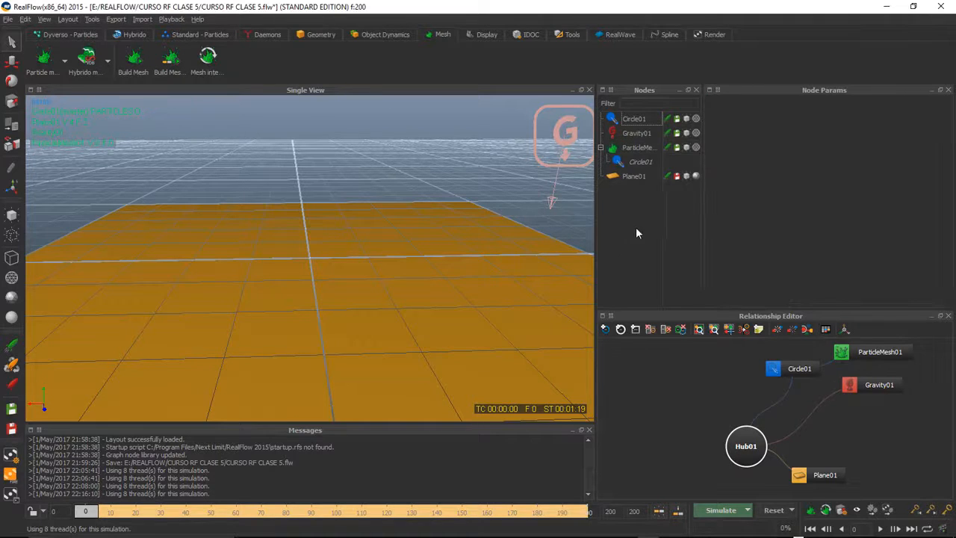
pyautogui.click(600, 147)
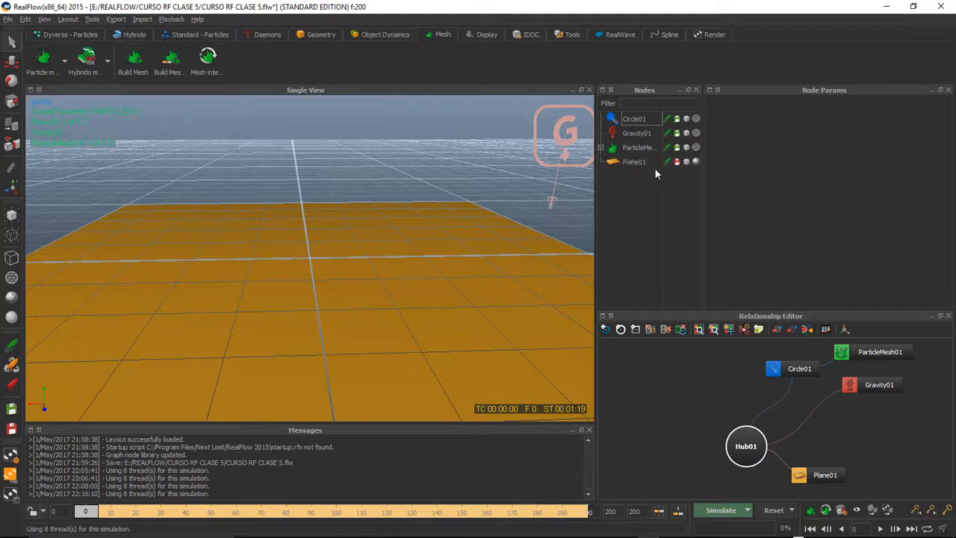
pyautogui.click(600, 148)
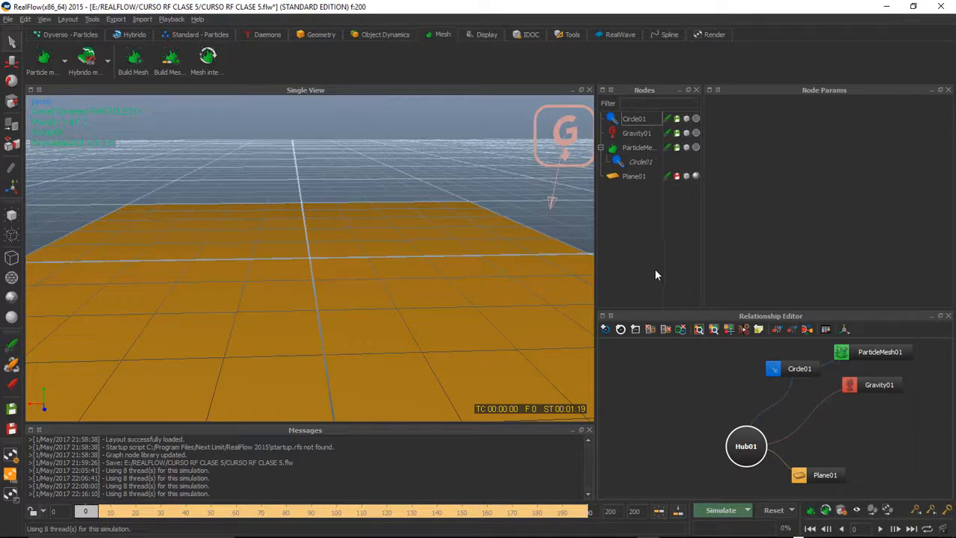
pyautogui.click(600, 148)
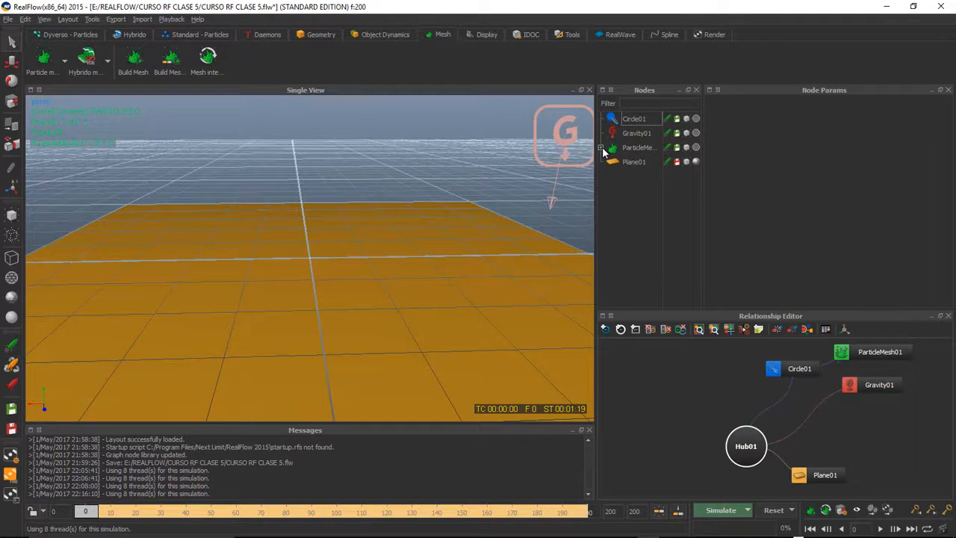
pyautogui.click(601, 148)
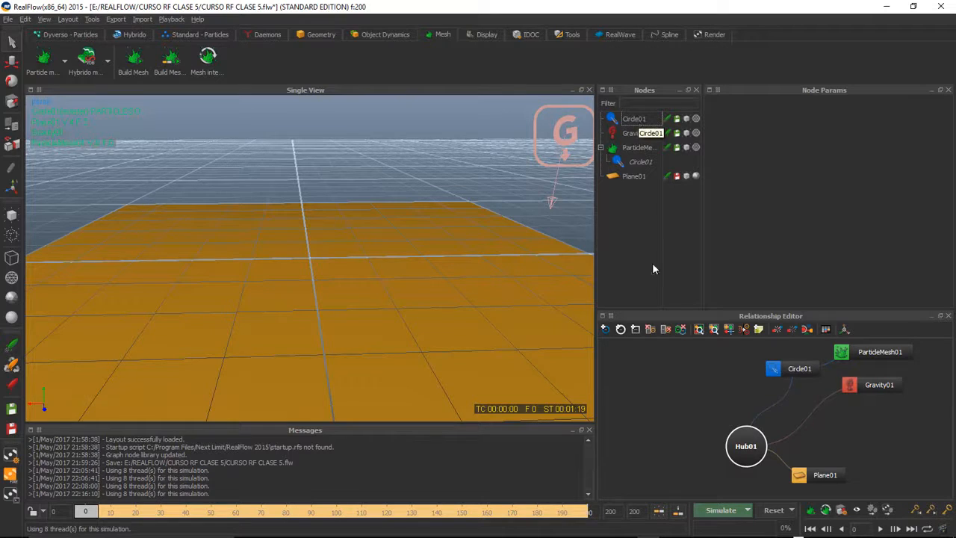
# Compare the Circle01 emitter's parameters with the field and particle filter settings of the Circle01 entry under the particle mesh
pyautogui.click(634, 119)
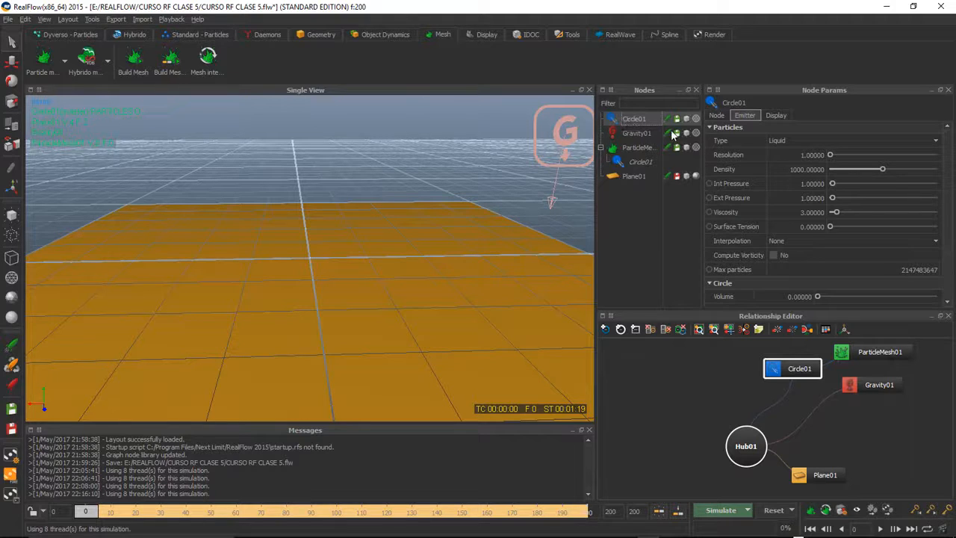
pyautogui.click(639, 165)
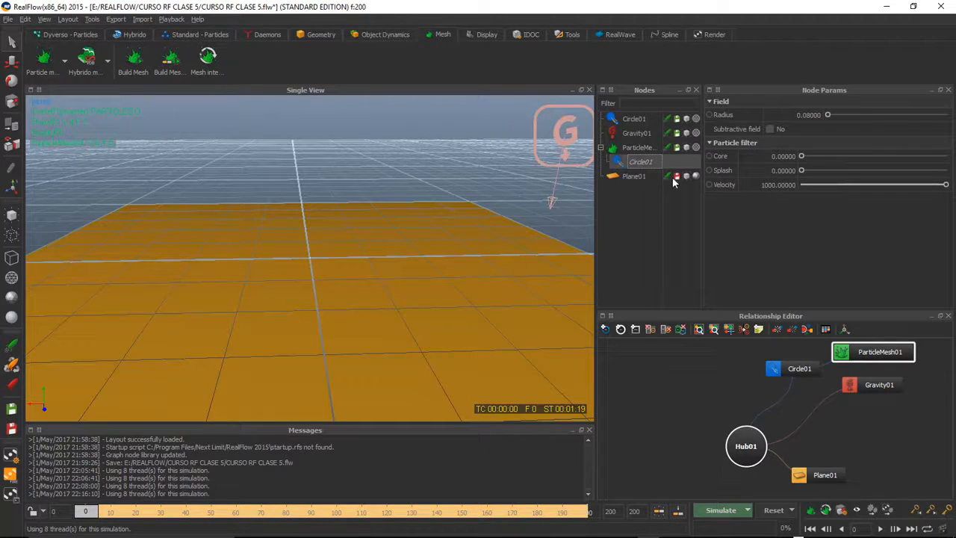
pyautogui.click(640, 122)
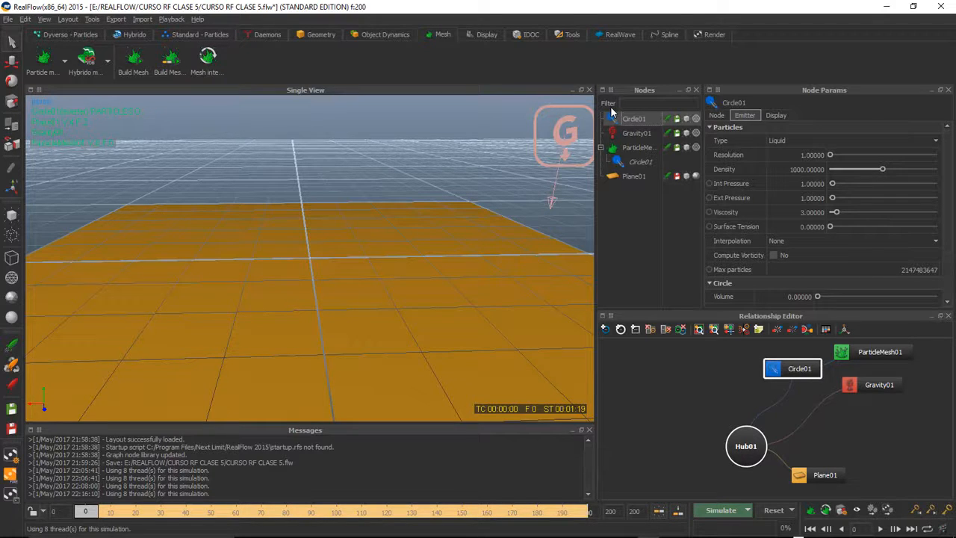
pyautogui.click(621, 163)
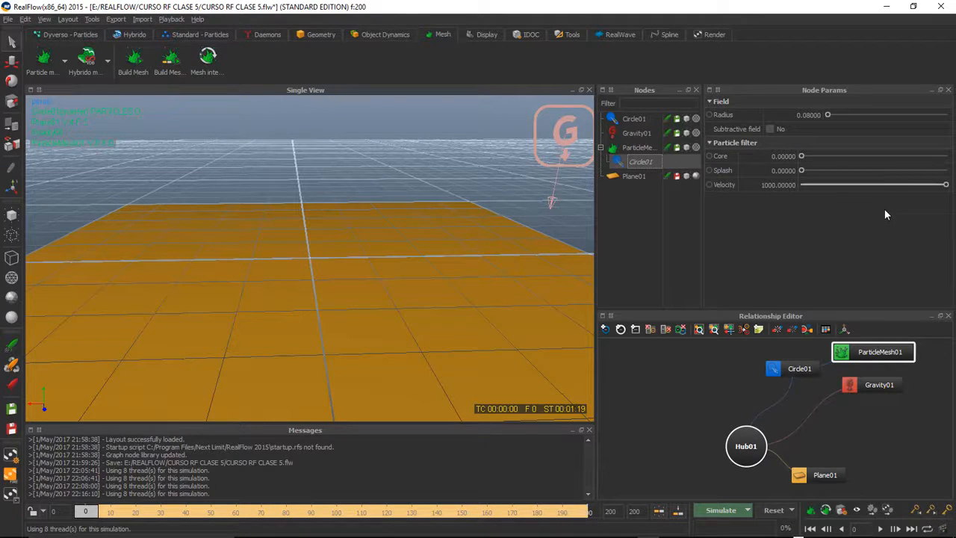
pyautogui.click(636, 148)
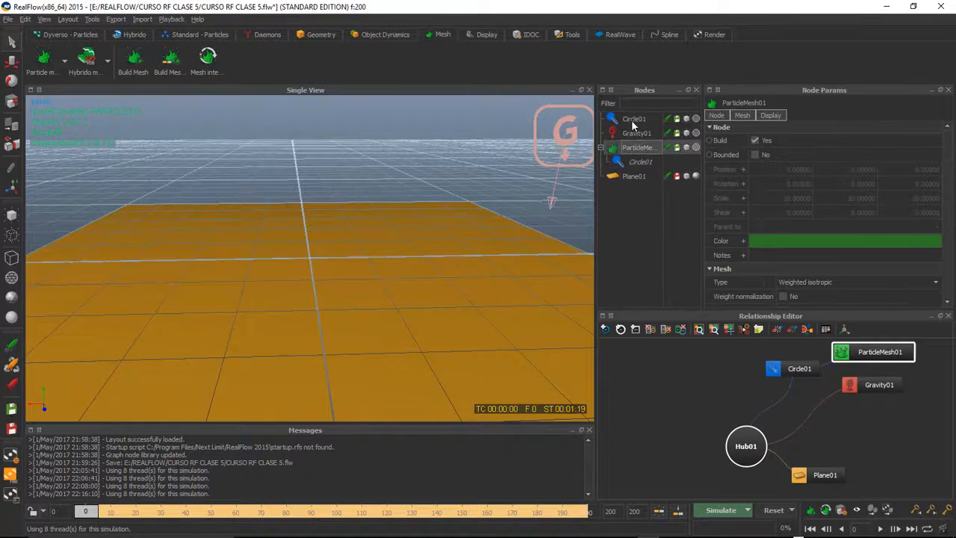
pyautogui.click(638, 162)
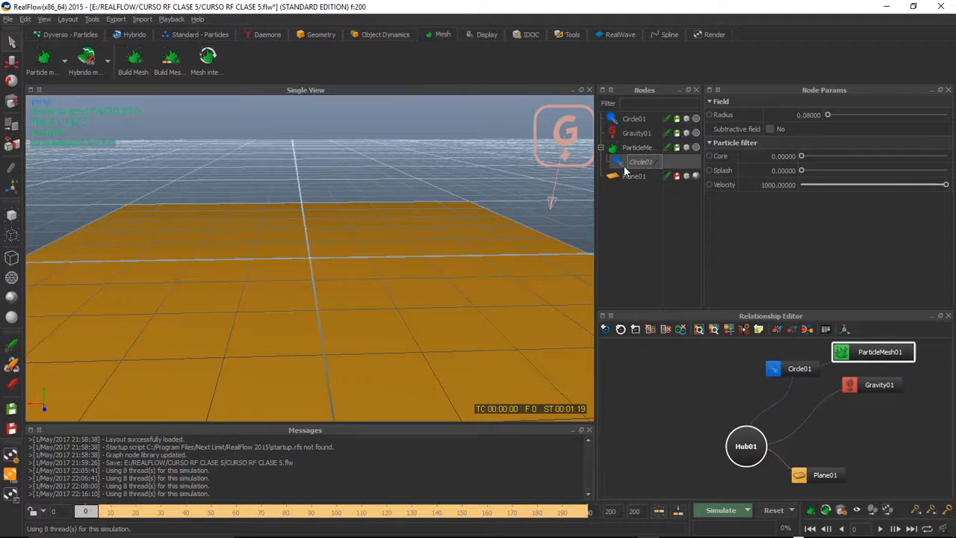
pyautogui.click(632, 120)
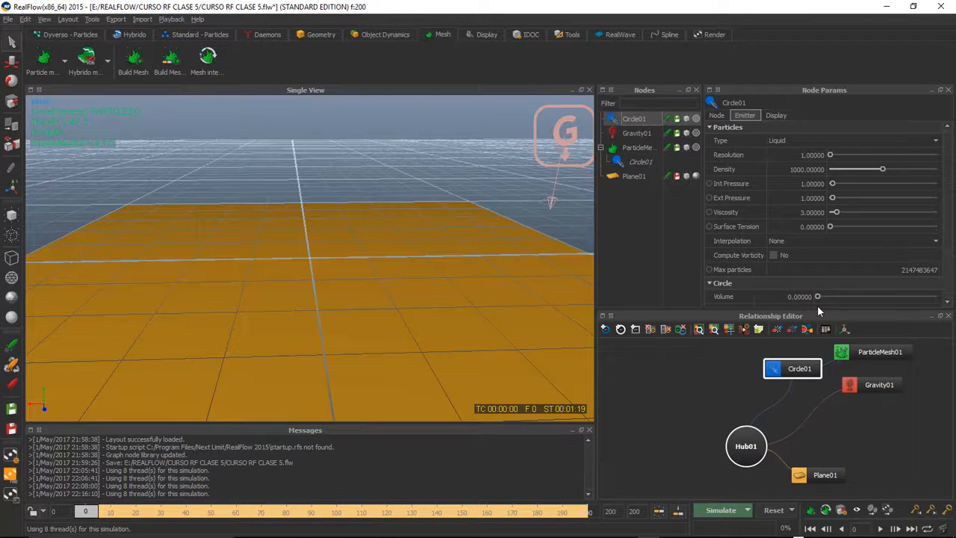
# Examine the field, noise and deformation settings of the Circle01 entry under the legacy particle mesh, alongside the emitter's own parameters
pyautogui.click(640, 161)
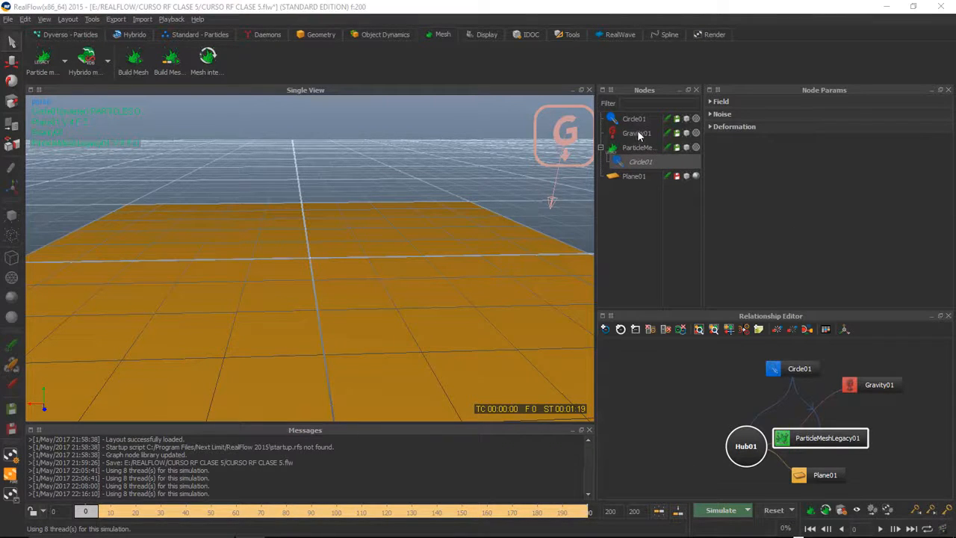
pyautogui.click(635, 120)
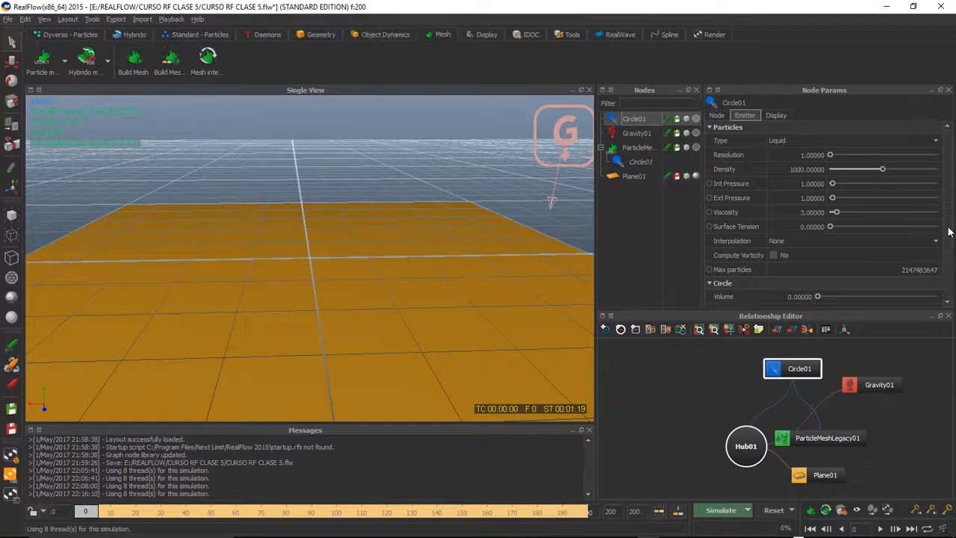
pyautogui.moveTo(950, 229)
pyautogui.mouseDown()
pyautogui.moveTo(953, 286)
pyautogui.moveTo(955, 225)
pyautogui.mouseUp()
pyautogui.click(636, 162)
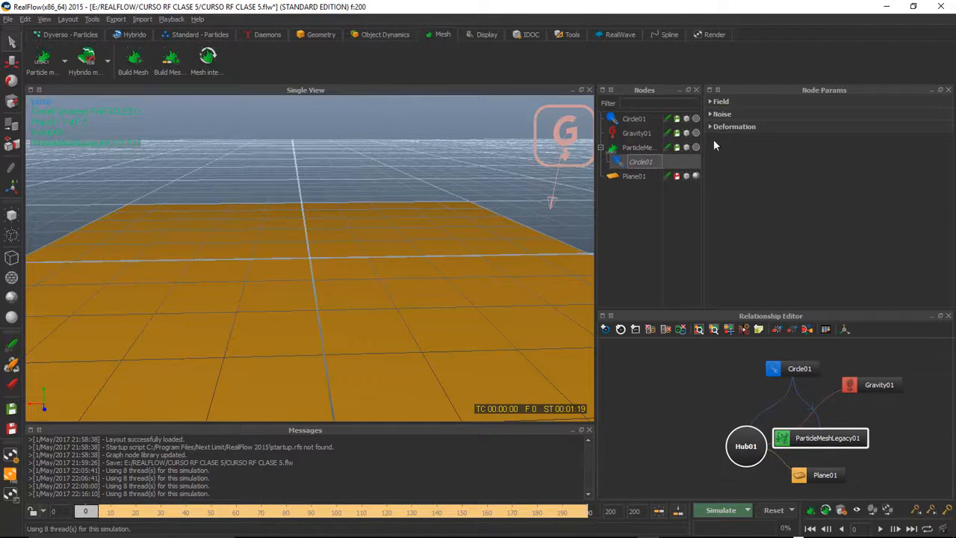
pyautogui.click(711, 102)
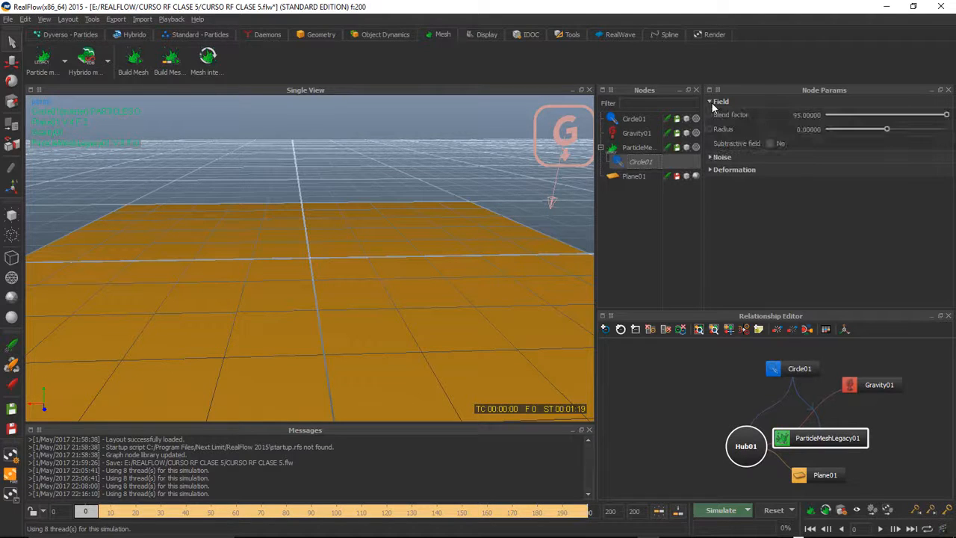
pyautogui.click(711, 158)
pyautogui.click(711, 227)
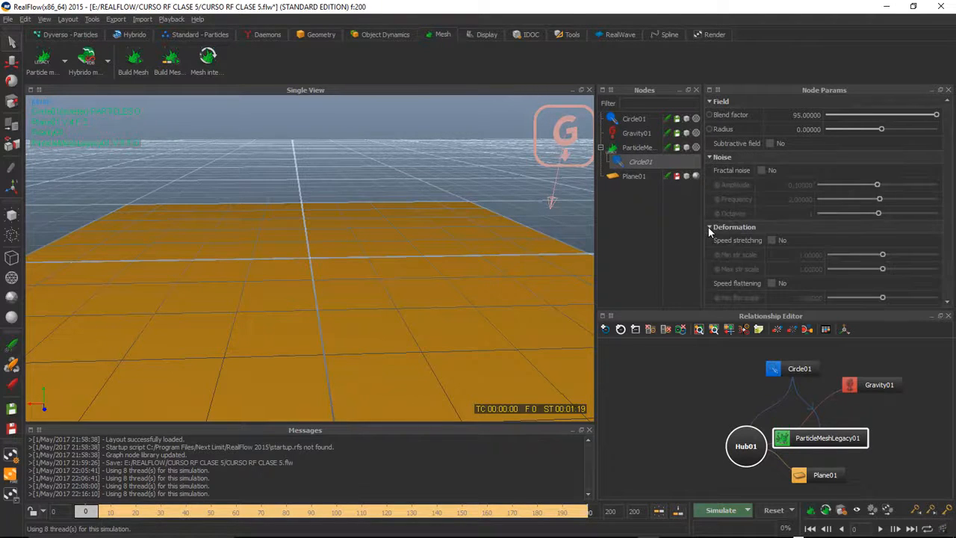
pyautogui.click(710, 102)
pyautogui.click(711, 115)
pyautogui.click(710, 127)
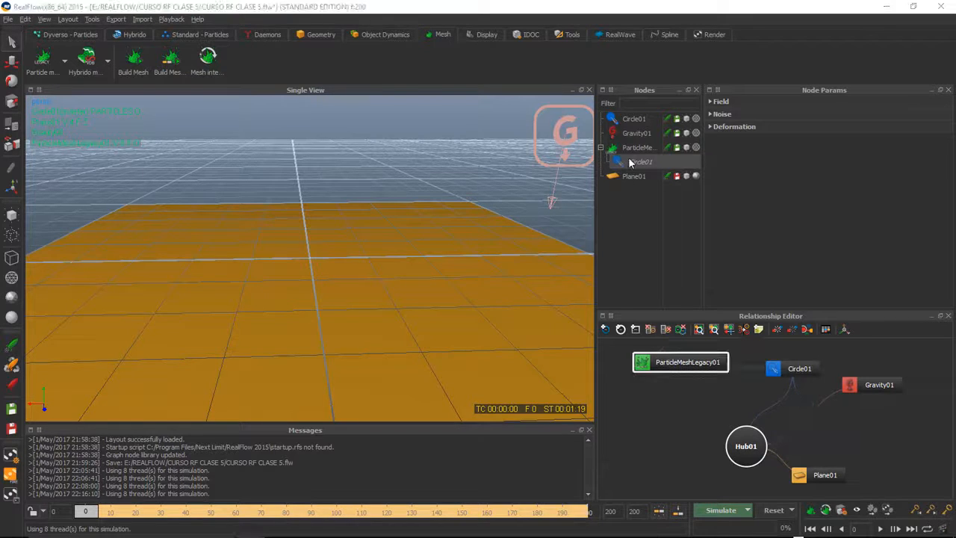
# Examine the legacy particle mesh's build, type and polygon size parameters and reselect its linked Circle01 entry
pyautogui.click(634, 148)
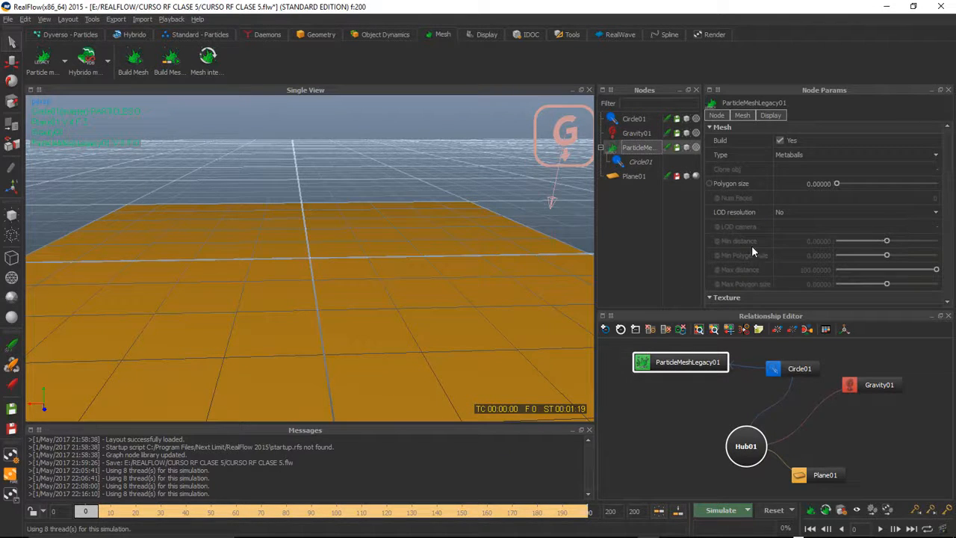
pyautogui.click(644, 163)
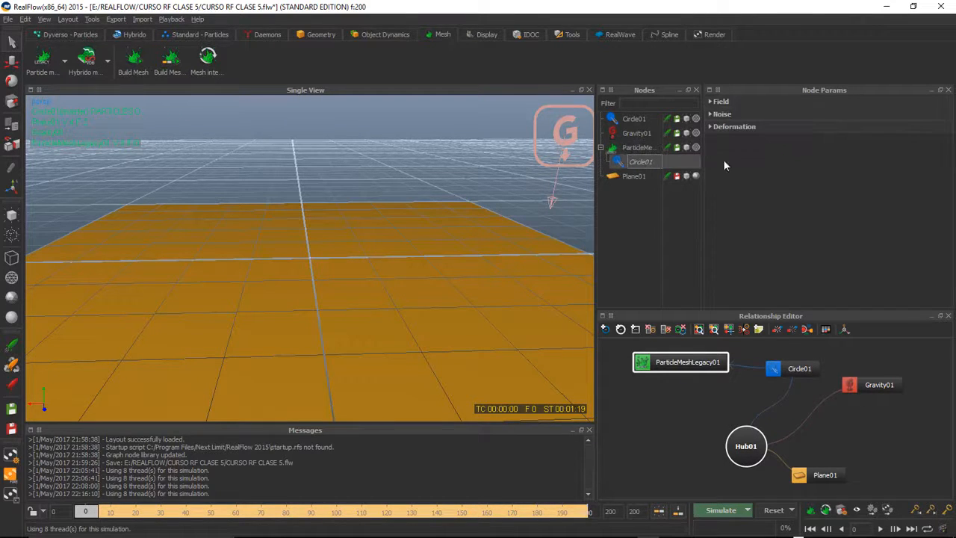
pyautogui.click(633, 148)
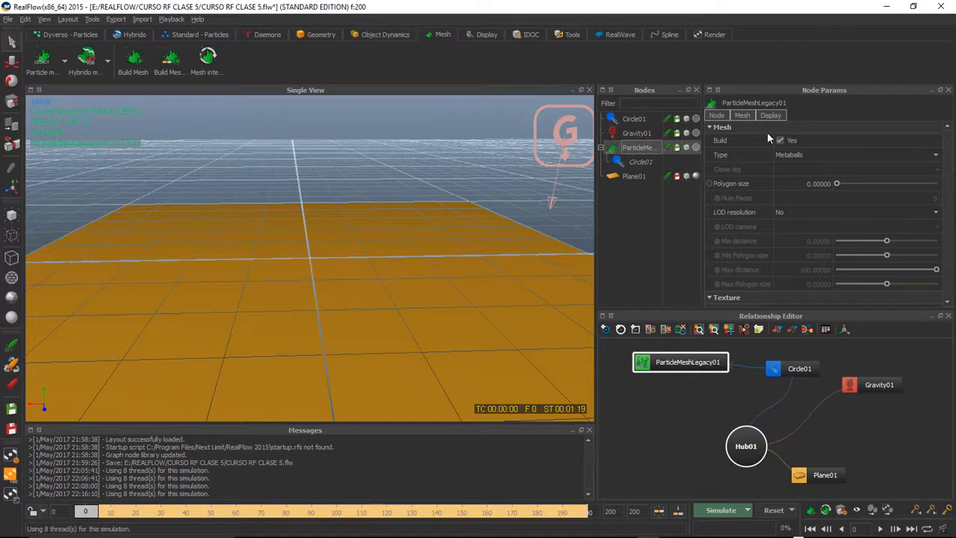
pyautogui.click(638, 162)
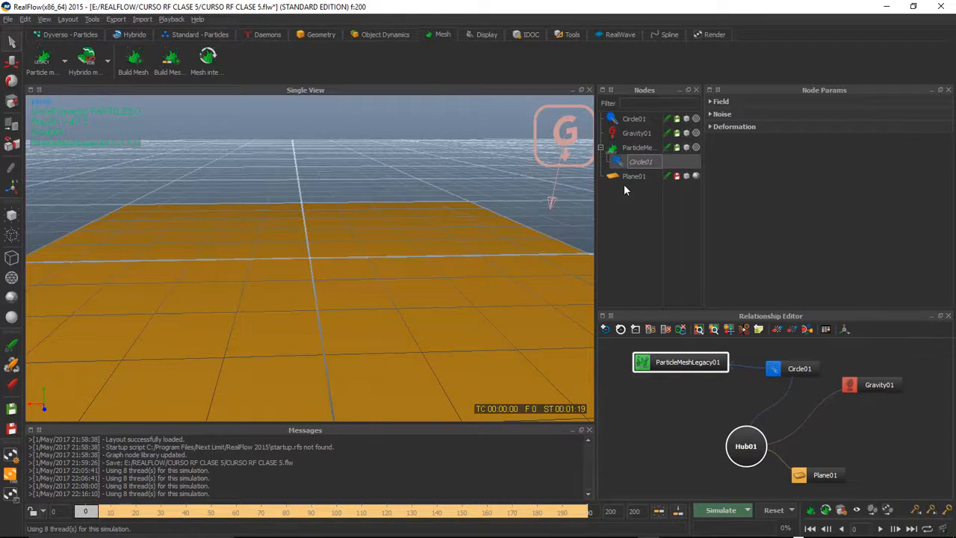
# Scrub the timeline to check the frames for mesh data and return it to frame 0
pyautogui.moveTo(582, 515); pyautogui.dragTo(84, 513)
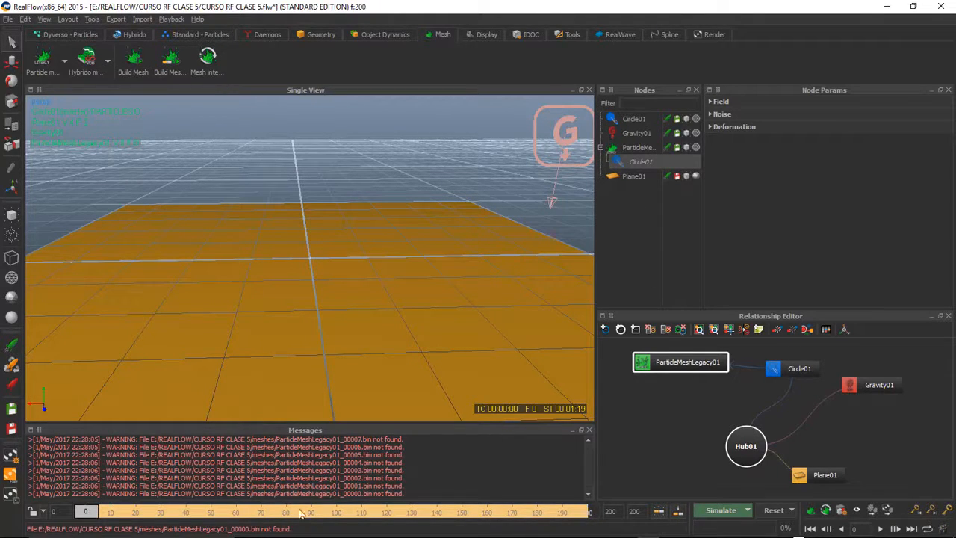
pyautogui.moveTo(86, 514)
pyautogui.mouseDown()
pyautogui.moveTo(460, 512)
pyautogui.moveTo(105, 511)
pyautogui.mouseUp()
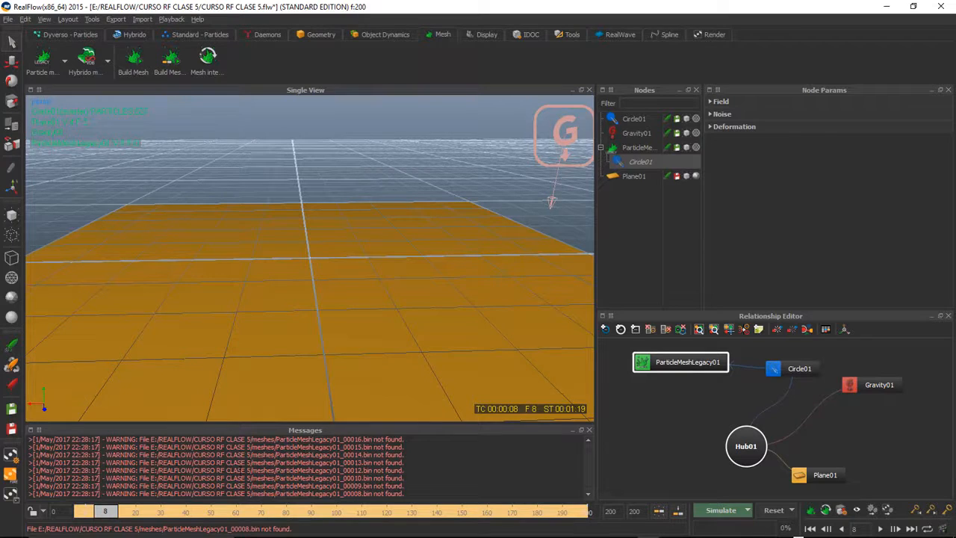
pyautogui.moveTo(106, 513); pyautogui.dragTo(85, 515)
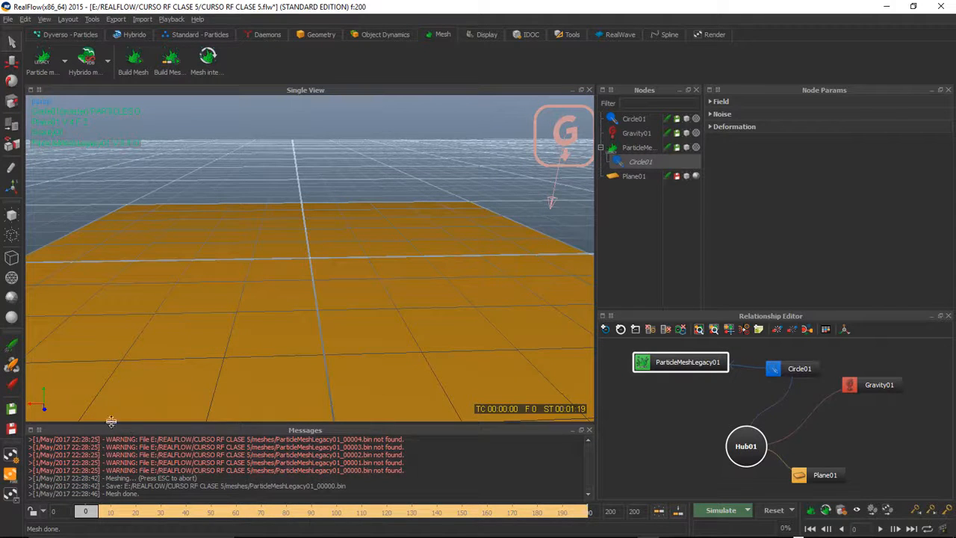
# Simulate the liquid and its mesh from frame 0 through frame 200, overwriting the cached data, and return the timeline to frame 0
pyautogui.click(719, 511)
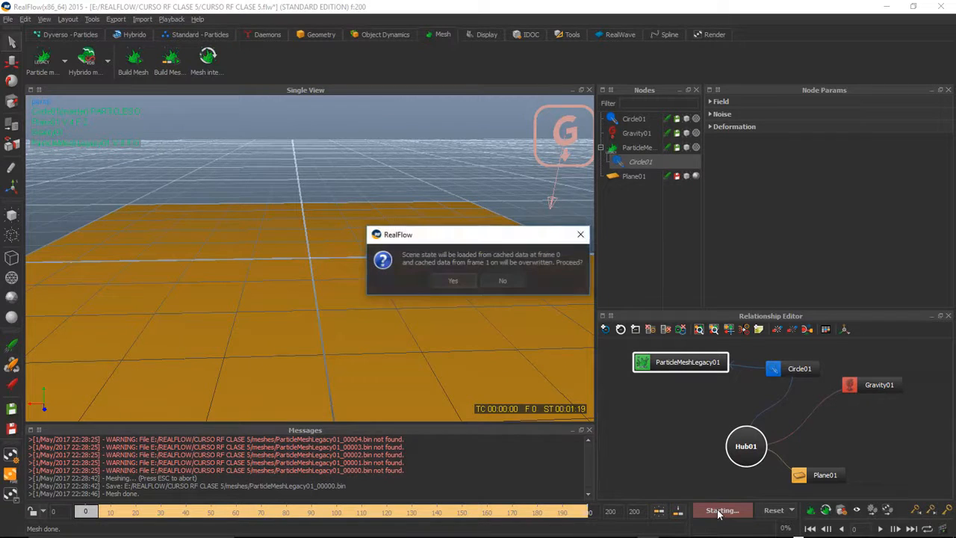
pyautogui.click(454, 281)
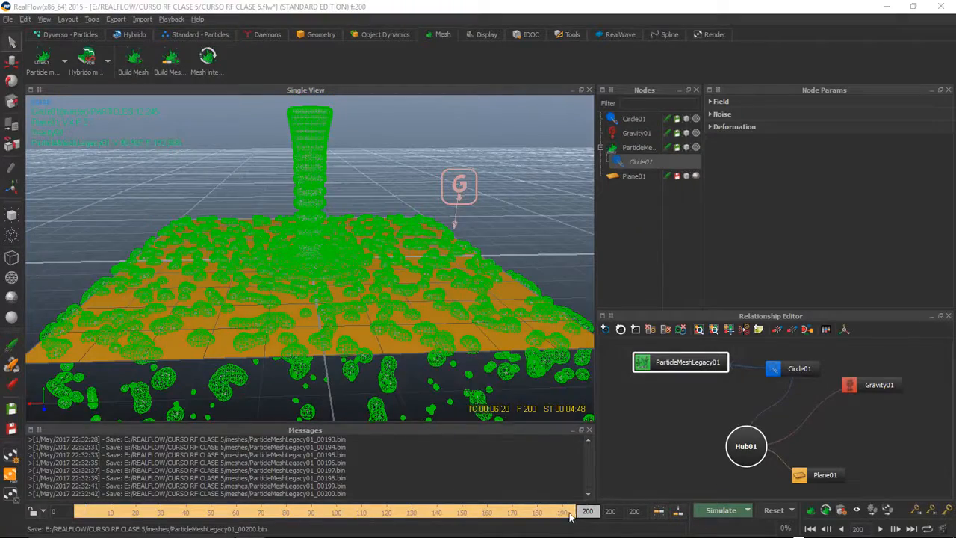
pyautogui.moveTo(586, 514); pyautogui.dragTo(20, 532)
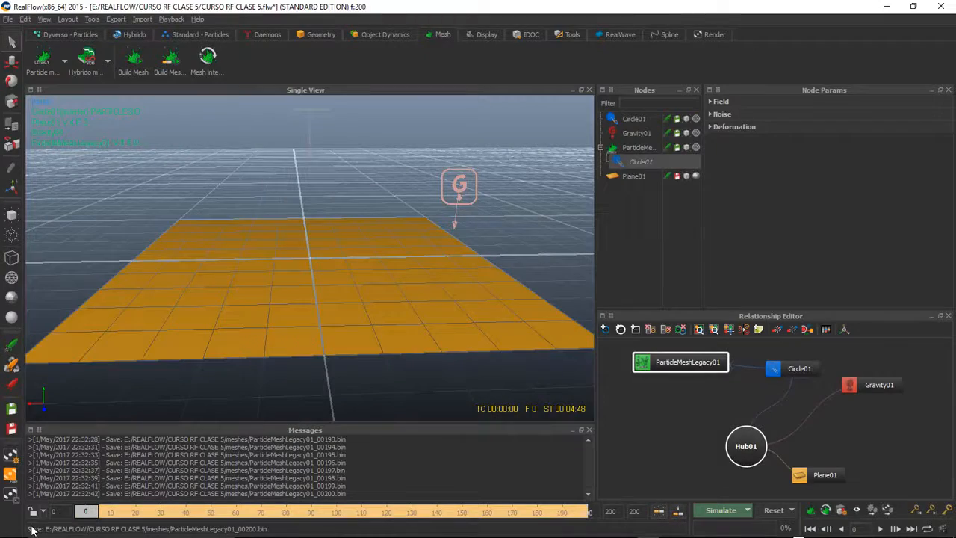
# Play the meshed liquid animation from frame 0 to frame 200 twice
pyautogui.press('space')
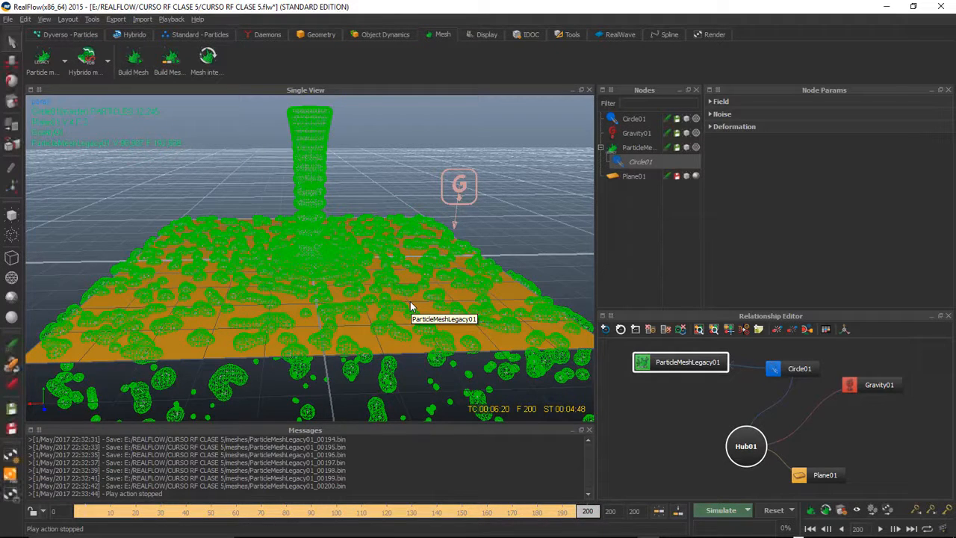
pyautogui.moveTo(588, 511); pyautogui.dragTo(44, 529)
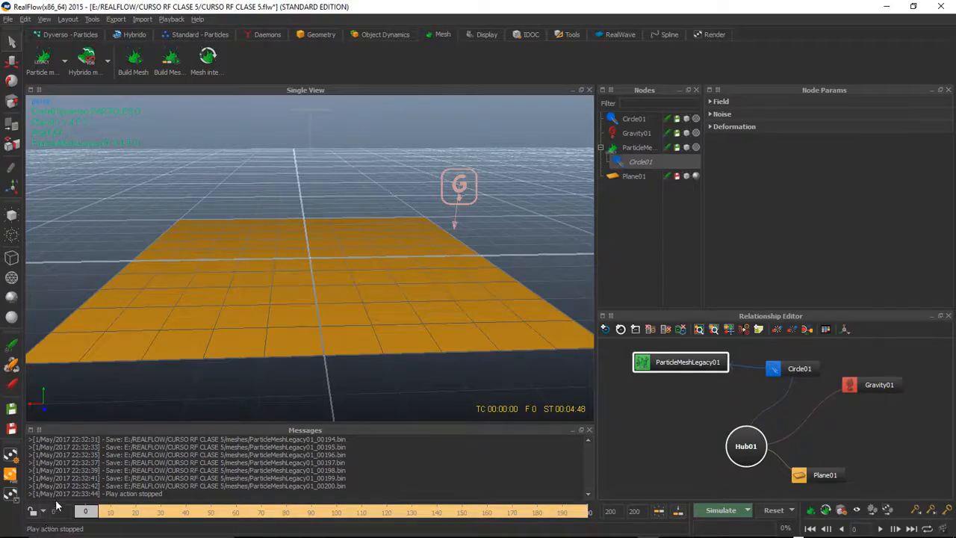
pyautogui.hotkey('alt', 'a')
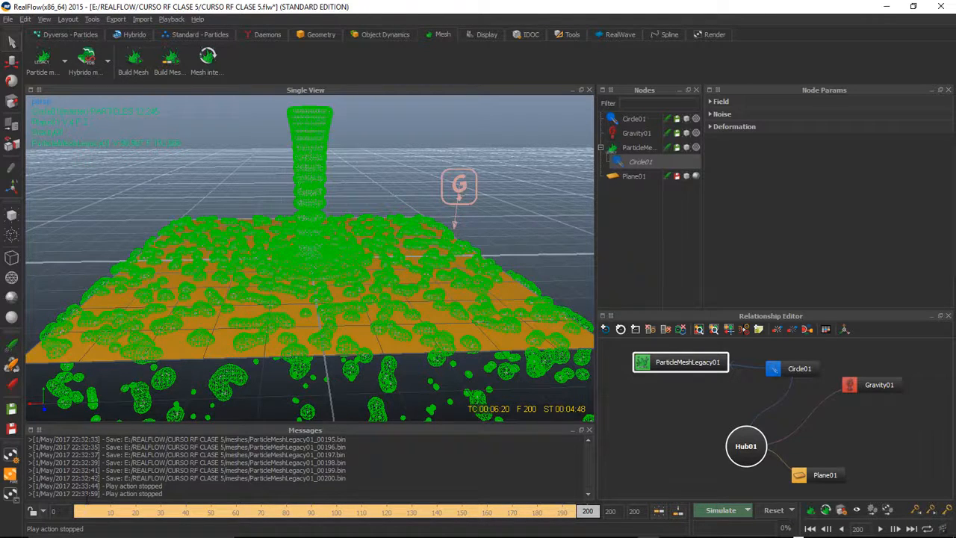
# Examine up close how the mesh wraps the particles on the plane and in the falling stream at frame 200
pyautogui.scroll(5, 373, 344)
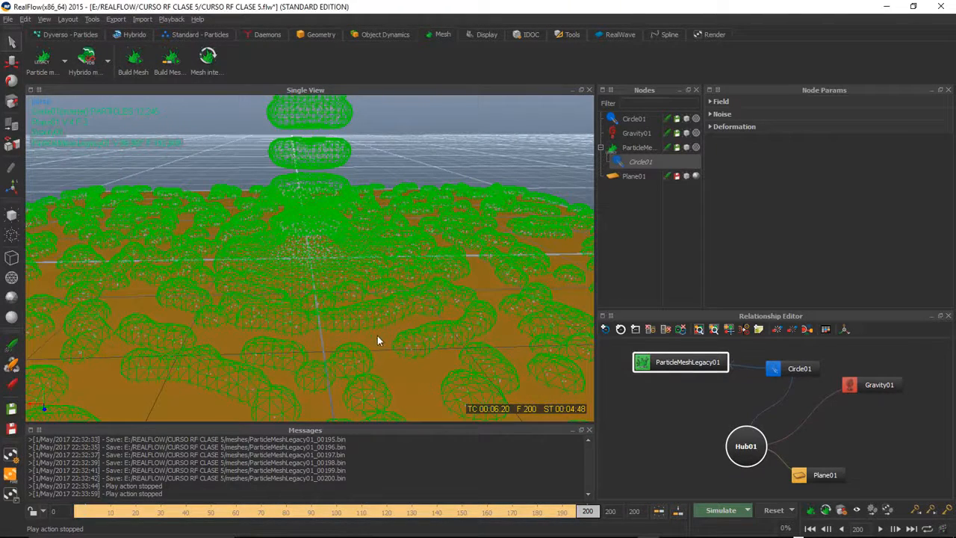
pyautogui.press('super')
pyautogui.press('super')
pyautogui.keyDown('alt'); pyautogui.moveTo(377, 308); pyautogui.dragTo(396, 299); pyautogui.keyUp('alt')
pyautogui.scroll(2, 273, 356)
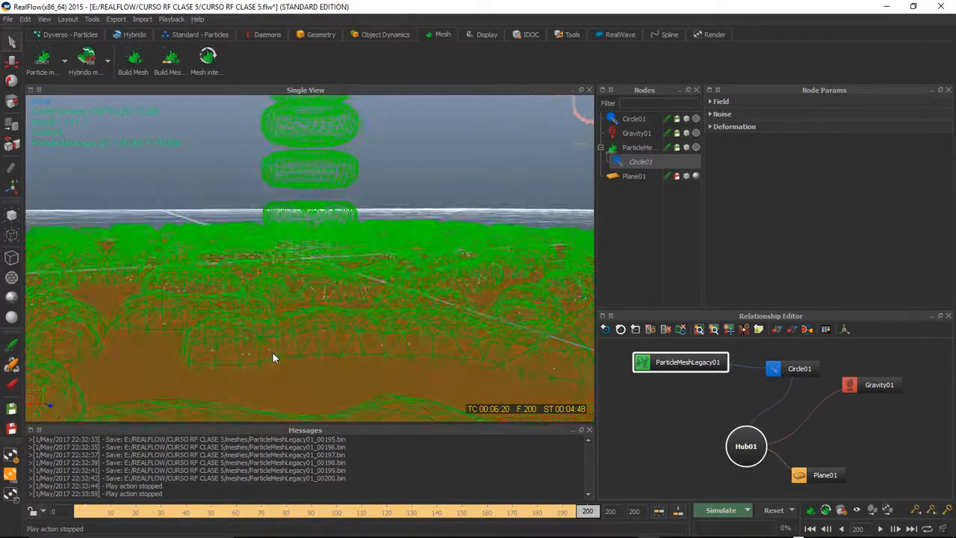
pyautogui.keyDown('alt'); pyautogui.moveTo(401, 334); pyautogui.dragTo(463, 317); pyautogui.keyUp('alt')
pyautogui.scroll(-2, 463, 318)
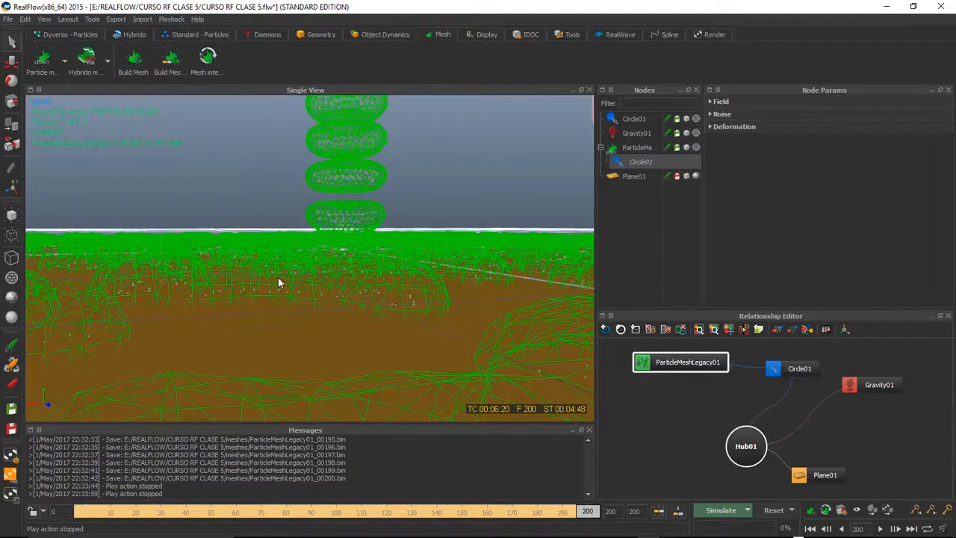
pyautogui.keyDown('alt'); pyautogui.moveTo(284, 264); pyautogui.dragTo(279, 273); pyautogui.keyUp('alt')
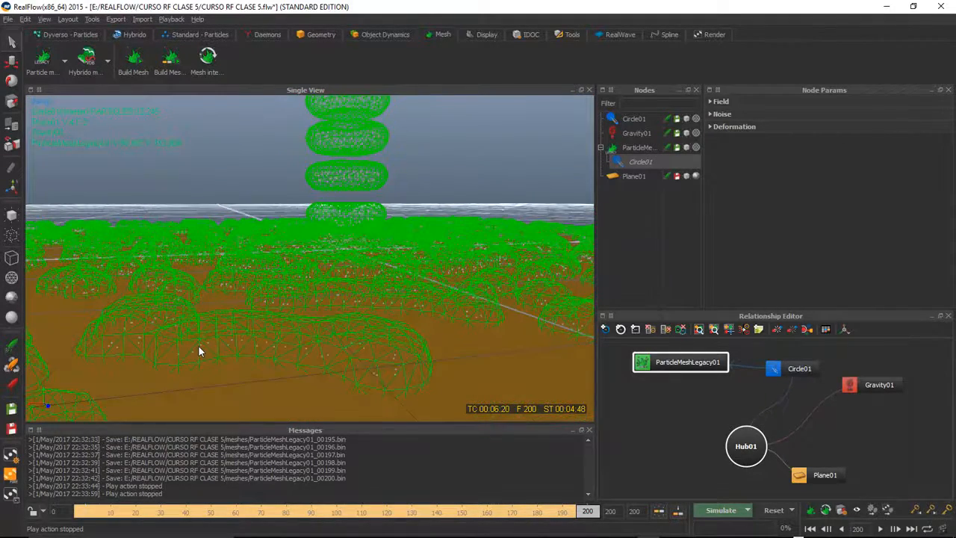
pyautogui.scroll(2, 199, 350)
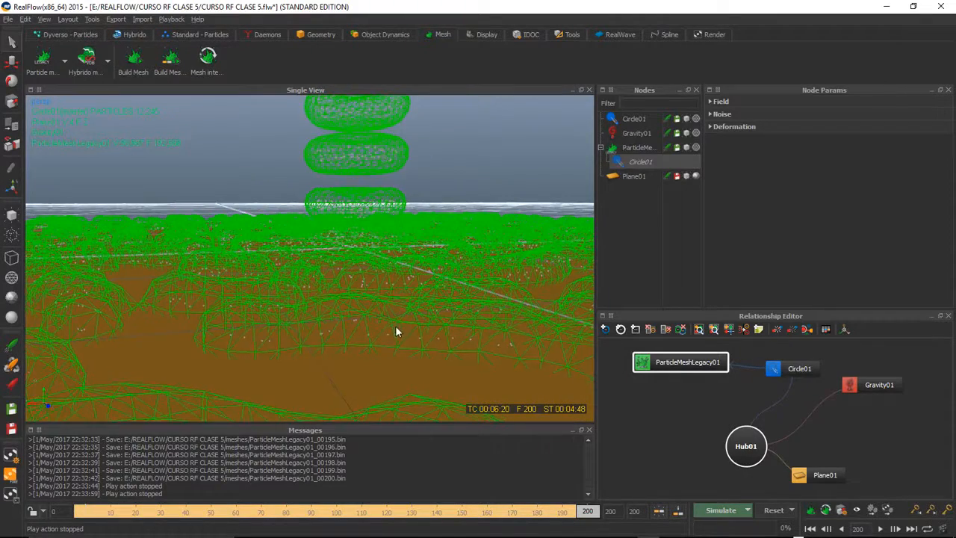
pyautogui.keyDown('alt'); pyautogui.moveTo(395, 331); pyautogui.dragTo(144, 339); pyautogui.keyUp('alt')
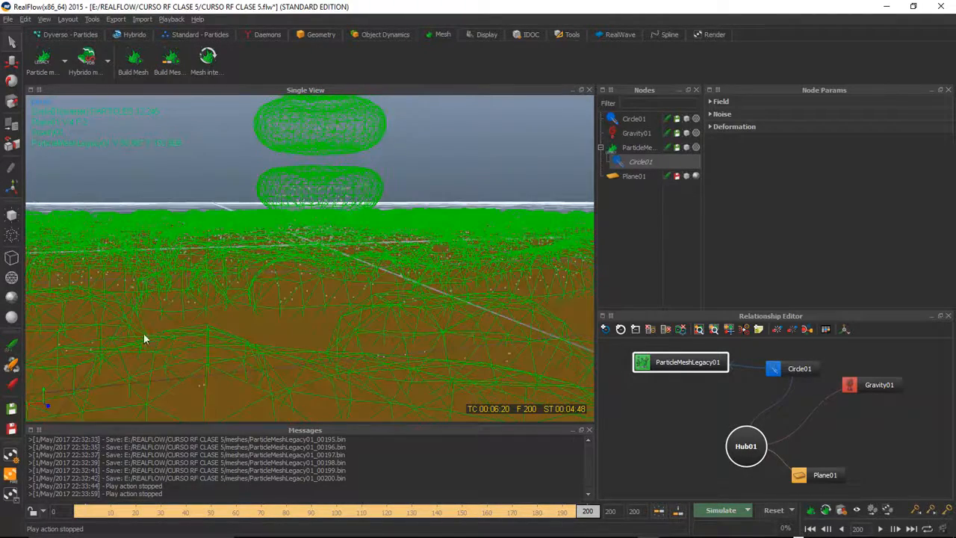
pyautogui.keyDown('alt'); pyautogui.moveTo(134, 363); pyautogui.dragTo(175, 325, button='middle'); pyautogui.keyUp('alt')
pyautogui.scroll(-5, 177, 316)
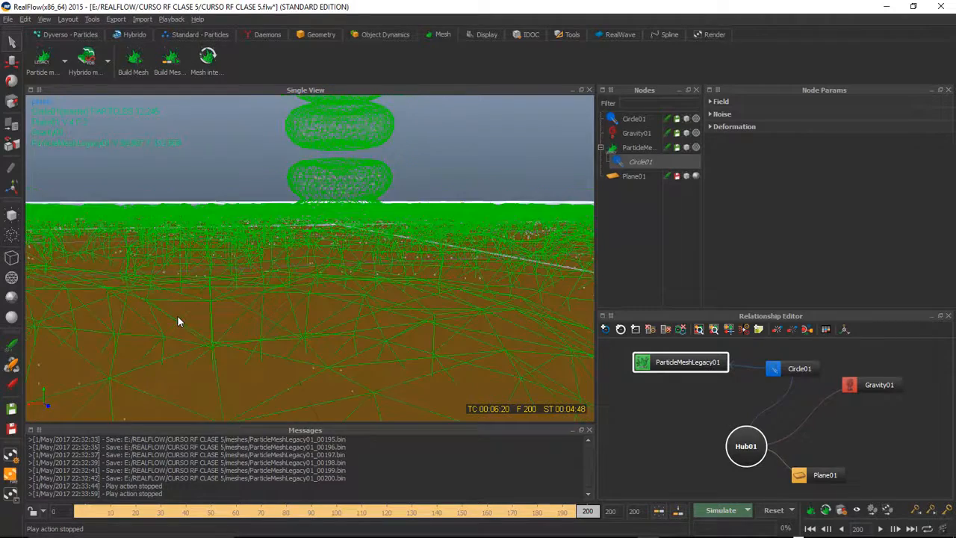
pyautogui.scroll(-3, 177, 317)
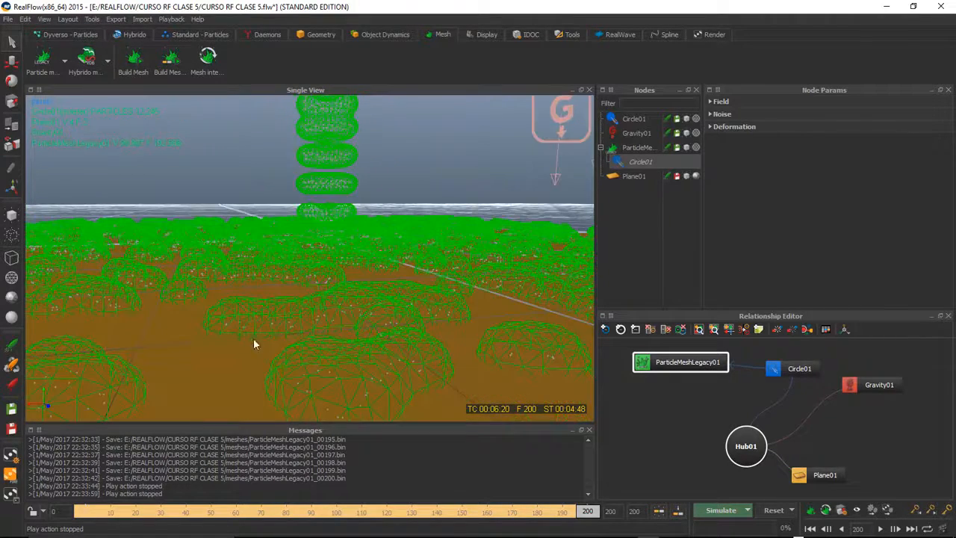
pyautogui.keyDown('alt'); pyautogui.moveTo(302, 375); pyautogui.dragTo(285, 355, button='middle'); pyautogui.keyUp('alt')
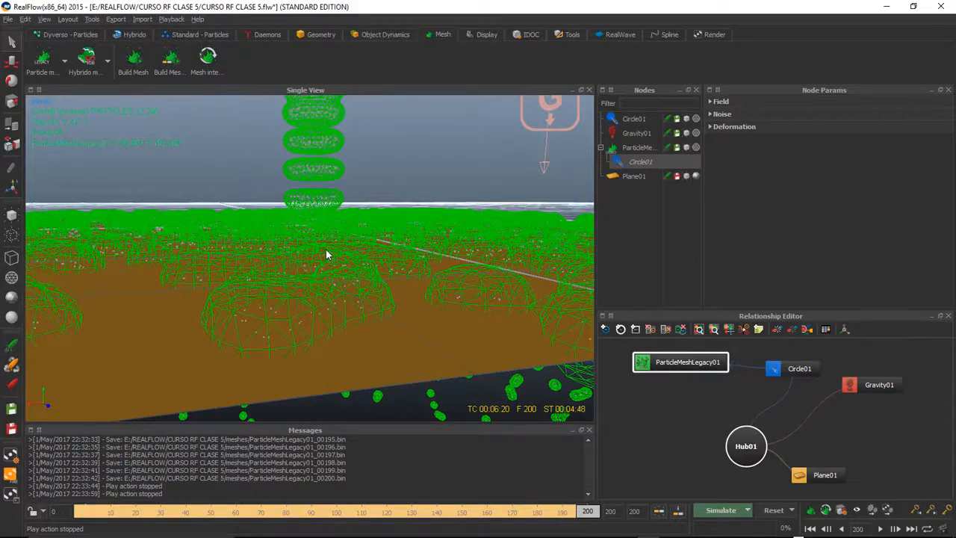
# Inspect the separate mesh blobs spread over the plane from several close viewing angles
pyautogui.keyDown('alt'); pyautogui.moveTo(327, 252); pyautogui.dragTo(237, 300); pyautogui.keyUp('alt')
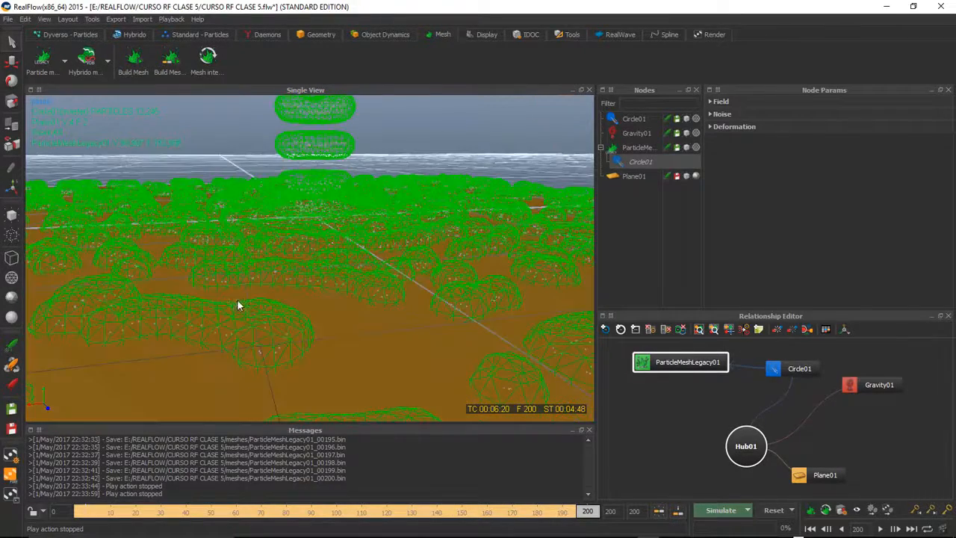
pyautogui.keyDown('alt'); pyautogui.moveTo(186, 339); pyautogui.dragTo(281, 323); pyautogui.keyUp('alt')
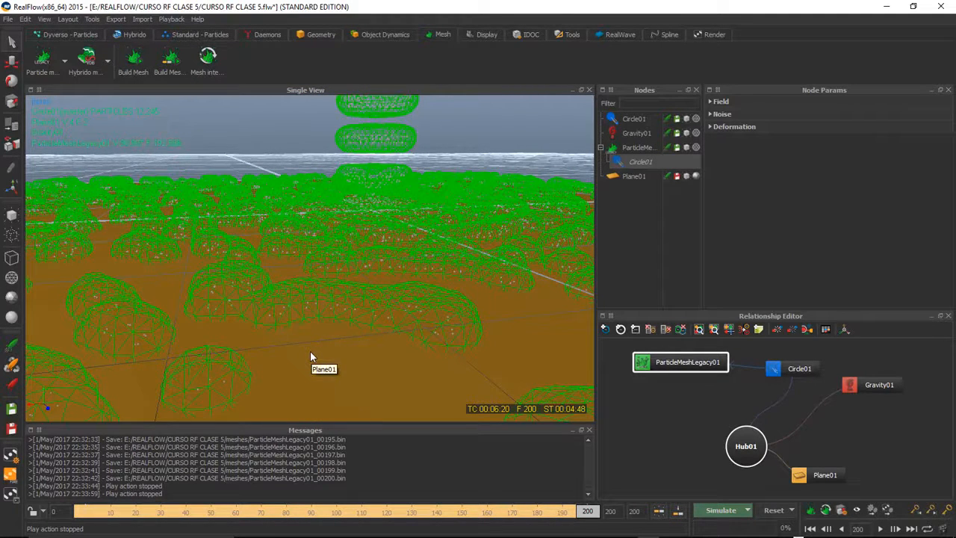
pyautogui.scroll(3, 384, 292)
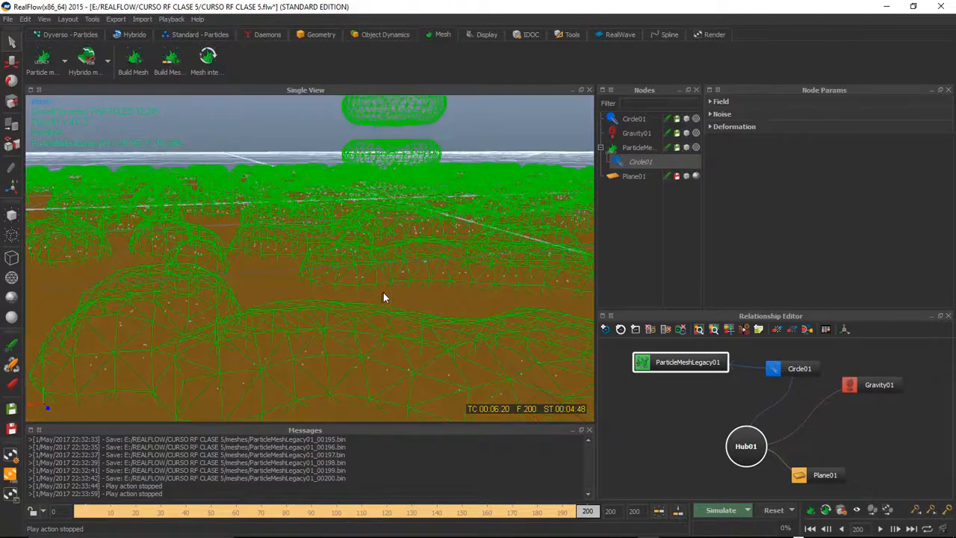
pyautogui.keyDown('alt'); pyautogui.moveTo(371, 353); pyautogui.dragTo(331, 317, button='middle'); pyautogui.keyUp('alt')
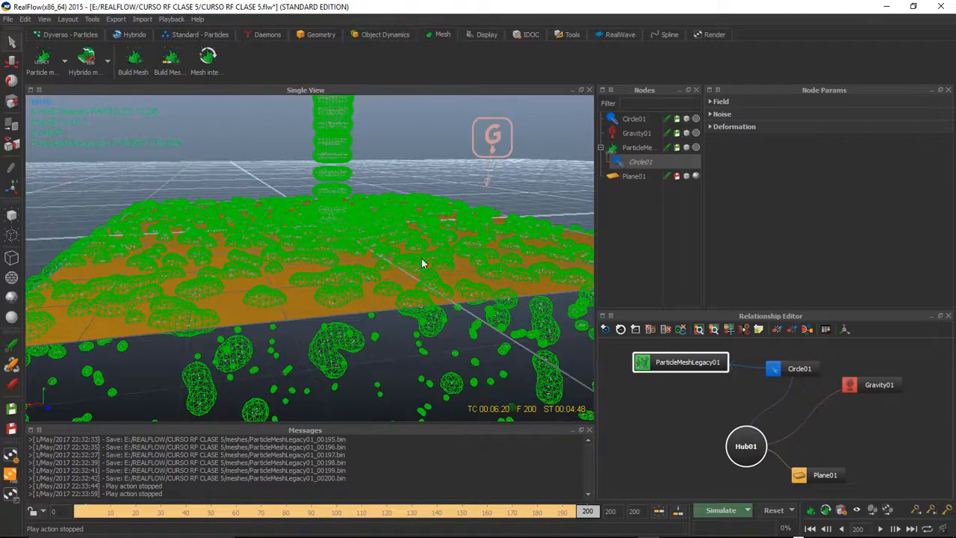
# Select the legacy particle mesh and examine the size of its wireframe polygons around the particles on the plane
pyautogui.click(525, 194)
pyautogui.scroll(2, 332, 294)
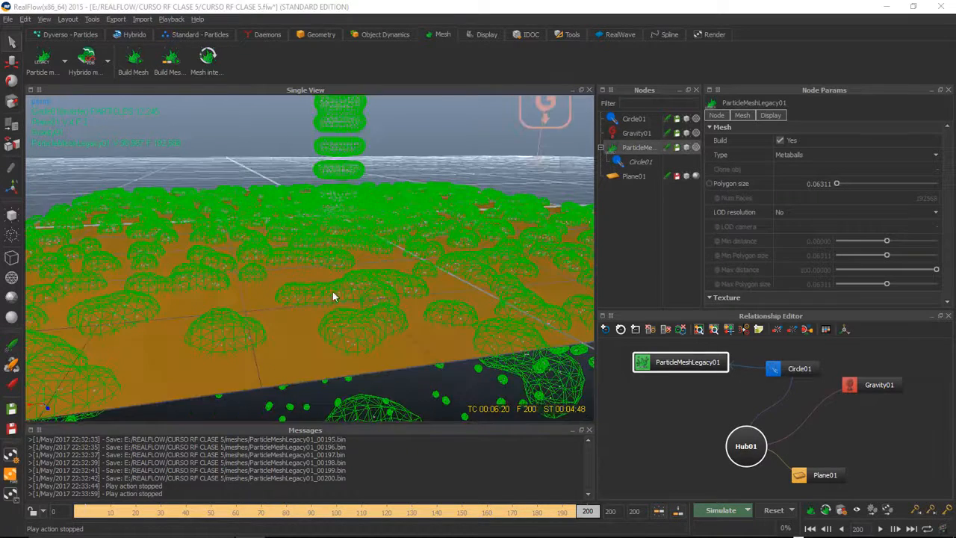
pyautogui.scroll(2, 355, 314)
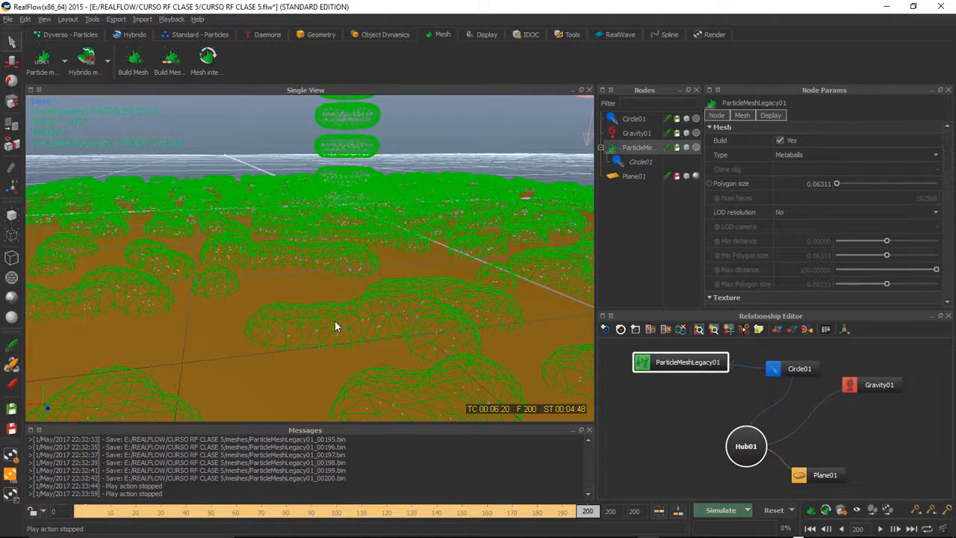
pyautogui.scroll(2, 380, 302)
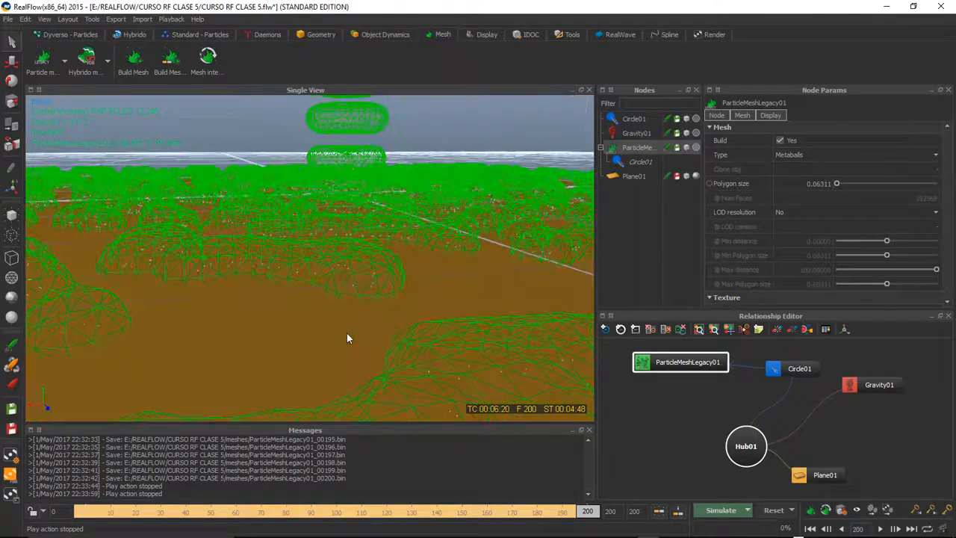
pyautogui.keyDown('alt'); pyautogui.moveTo(262, 259); pyautogui.dragTo(339, 282); pyautogui.keyUp('alt')
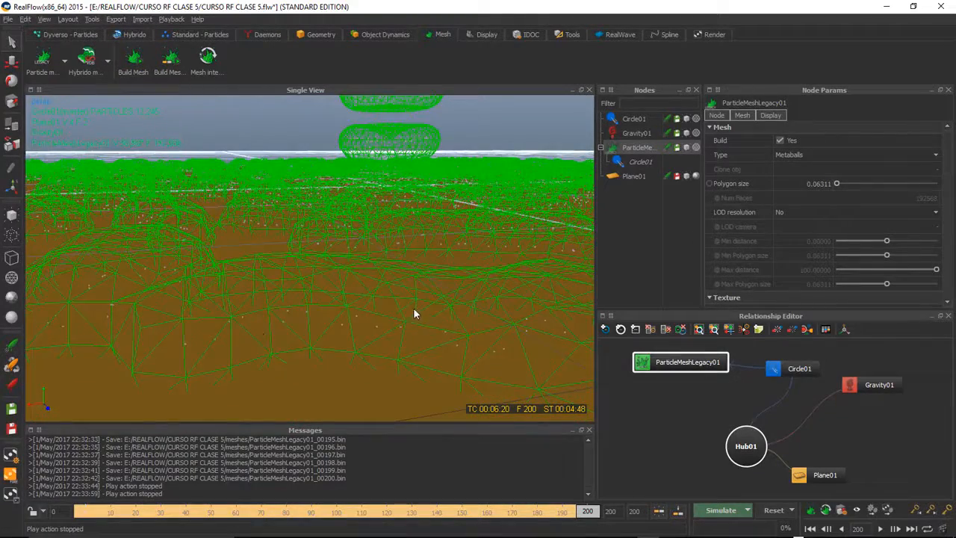
pyautogui.scroll(3, 413, 310)
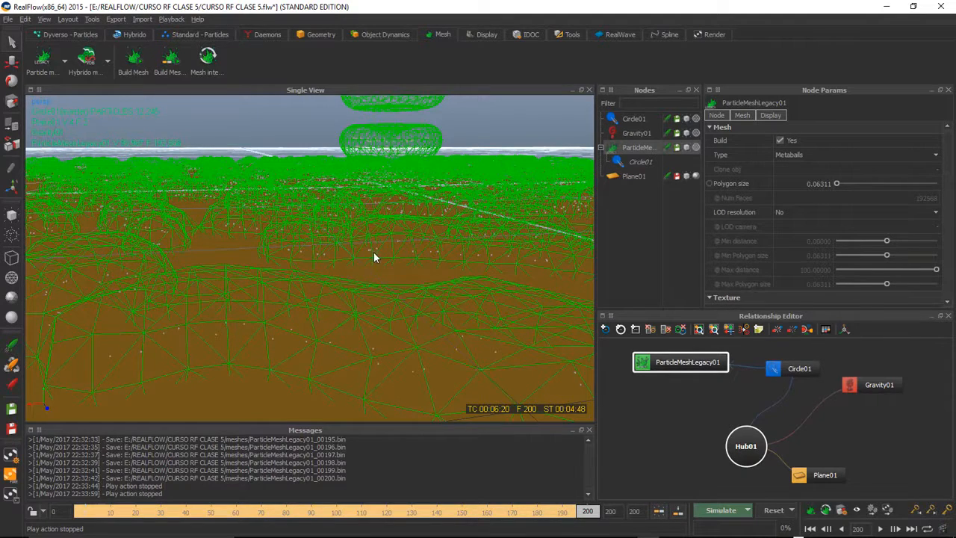
pyautogui.keyDown('alt'); pyautogui.moveTo(374, 252); pyautogui.dragTo(364, 297); pyautogui.keyUp('alt')
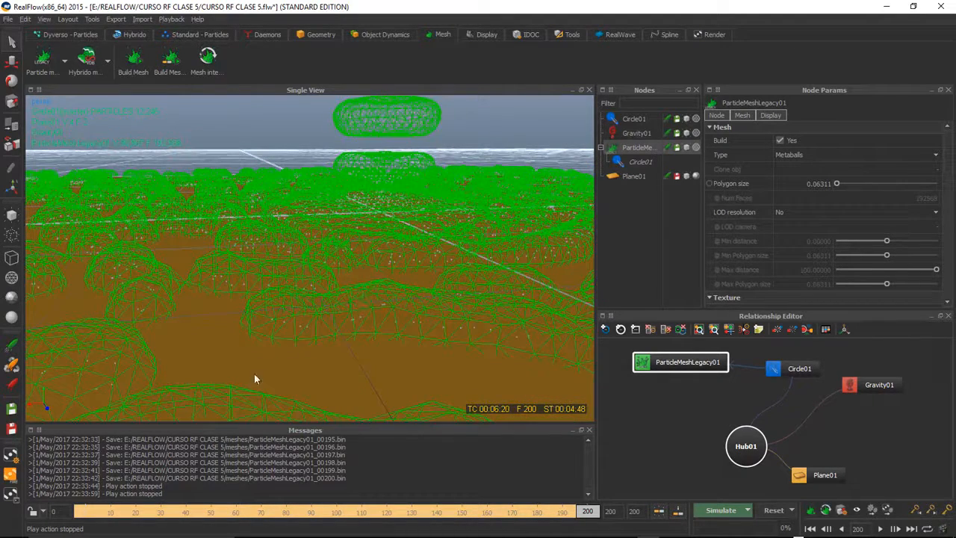
pyautogui.keyDown('alt'); pyautogui.moveTo(254, 379); pyautogui.dragTo(275, 340); pyautogui.keyUp('alt')
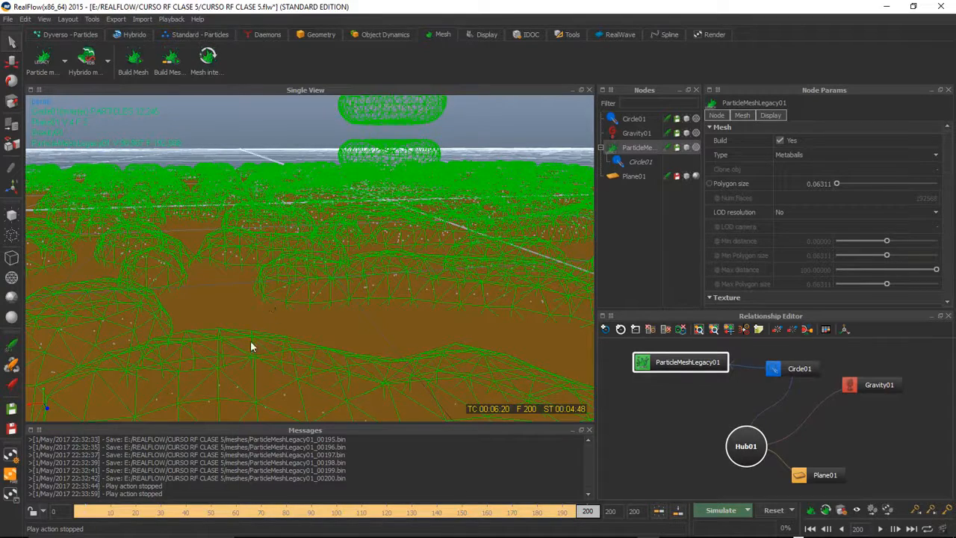
pyautogui.keyDown('alt'); pyautogui.moveTo(196, 288); pyautogui.dragTo(182, 383, button='middle'); pyautogui.keyUp('alt')
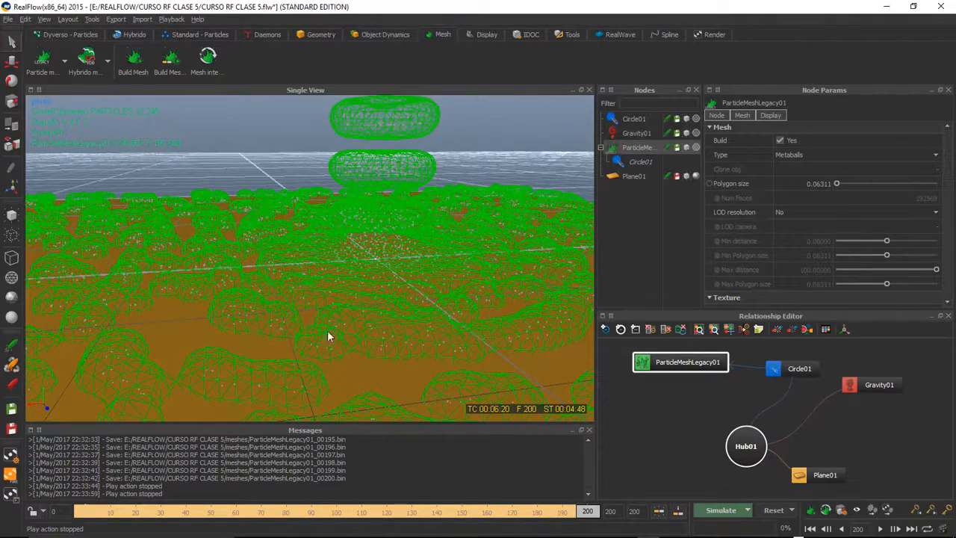
pyautogui.scroll(6, 319, 345)
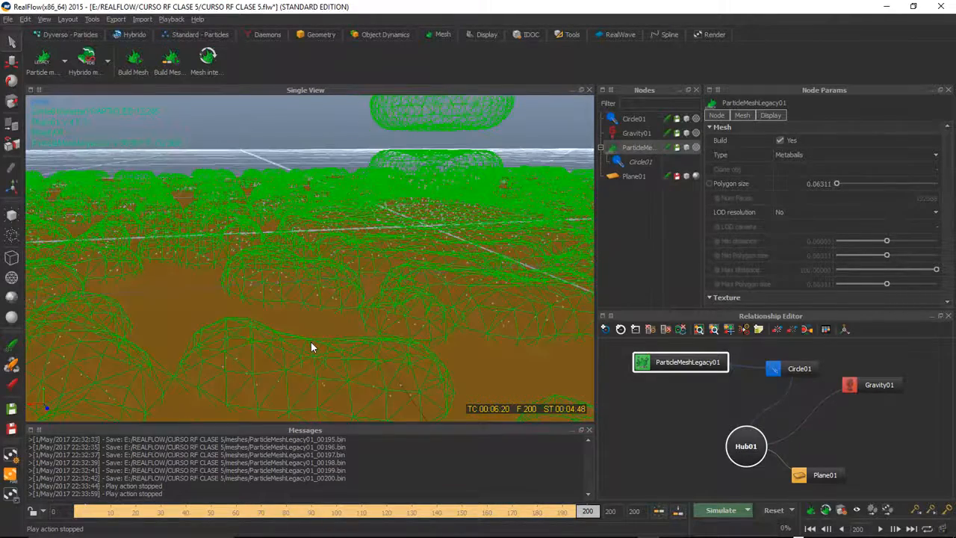
pyautogui.keyDown('alt'); pyautogui.moveTo(303, 374); pyautogui.dragTo(322, 326, button='middle'); pyautogui.keyUp('alt')
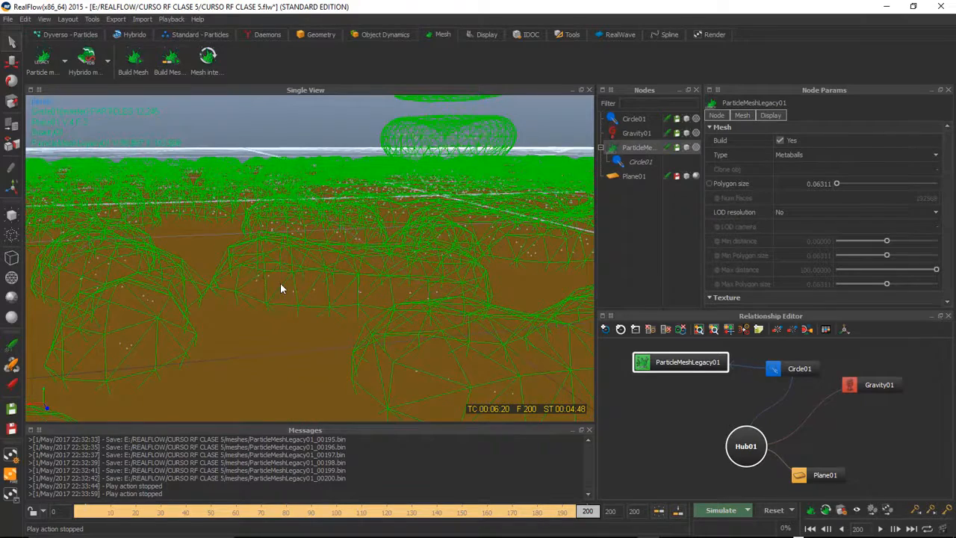
pyautogui.scroll(3, 278, 295)
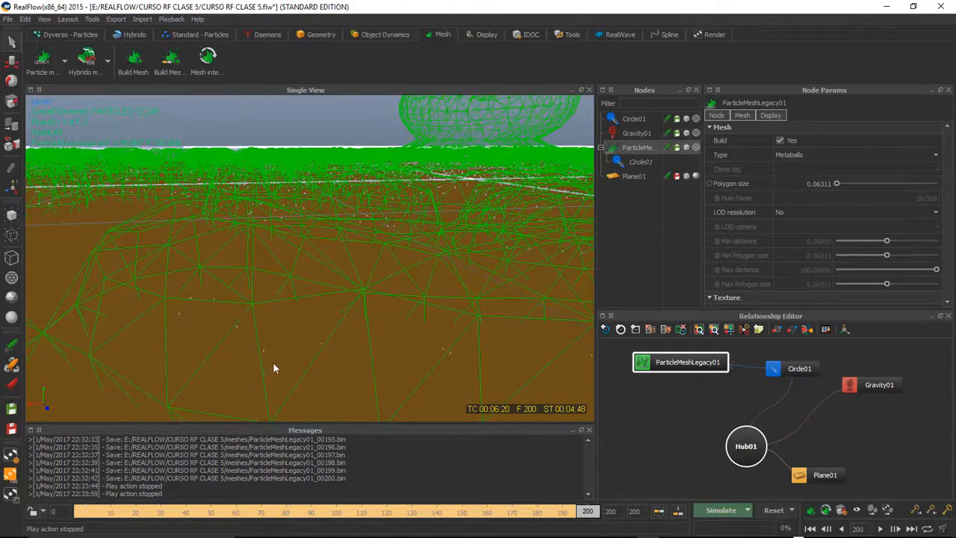
pyautogui.scroll(3, 268, 328)
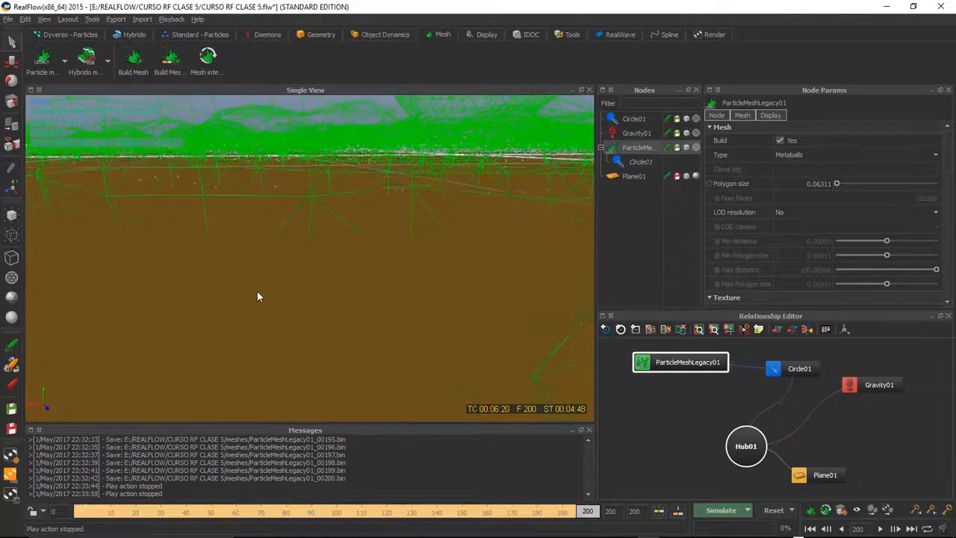
pyautogui.scroll(-5, 261, 306)
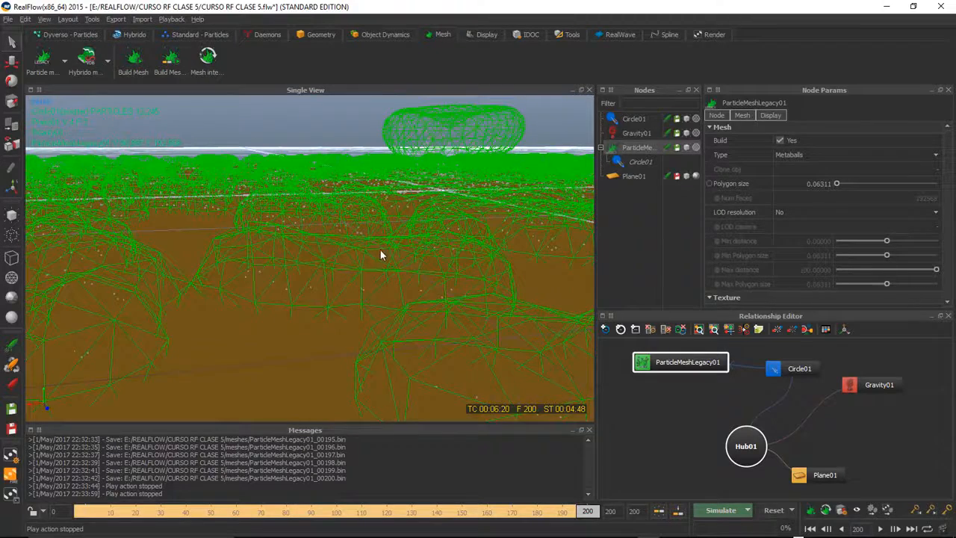
pyautogui.keyDown('alt'); pyautogui.moveTo(381, 249); pyautogui.dragTo(365, 275, button='middle'); pyautogui.keyUp('alt')
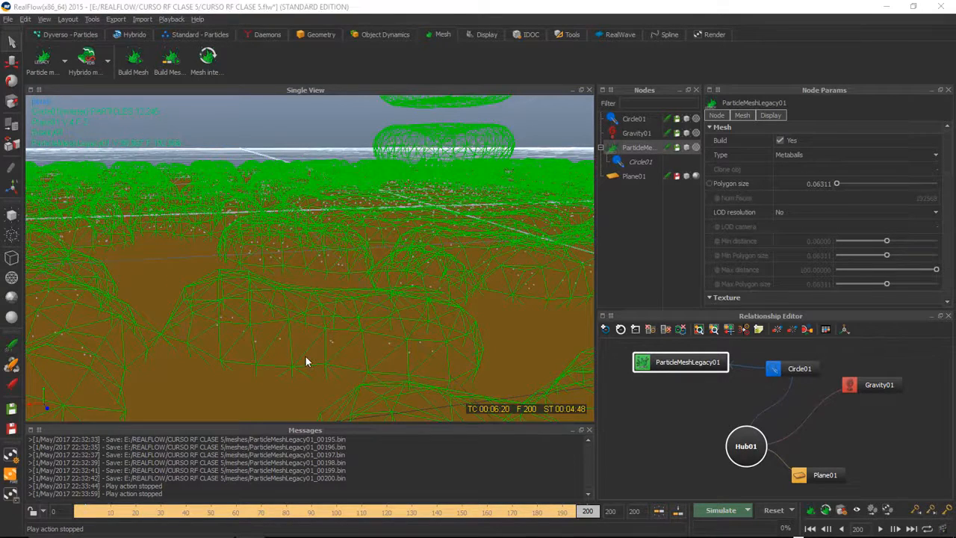
pyautogui.keyDown('alt'); pyautogui.moveTo(306, 357); pyautogui.dragTo(408, 282); pyautogui.keyUp('alt')
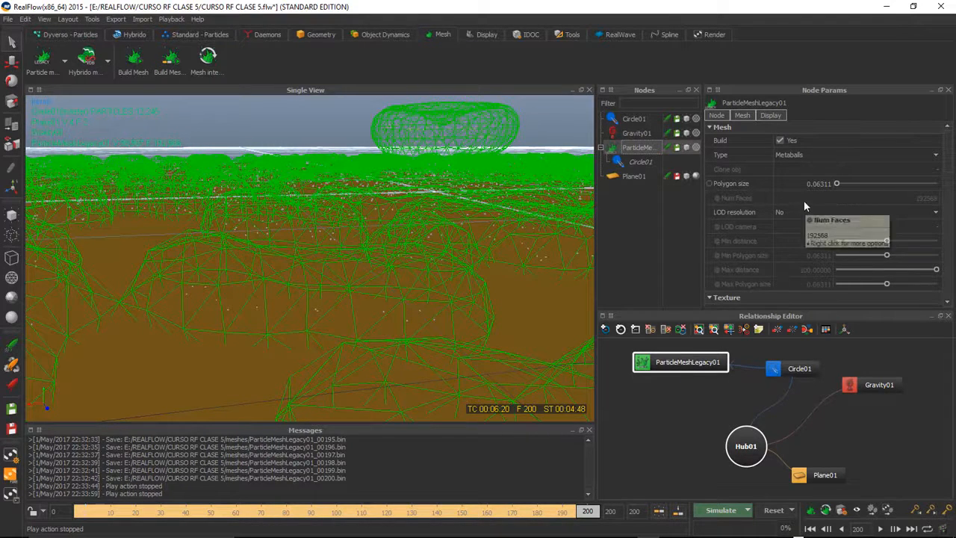
# Set the legacy particle mesh's polygon size to 0.03 and rebuild the mesh at frame 200
pyautogui.doubleClick(818, 183)
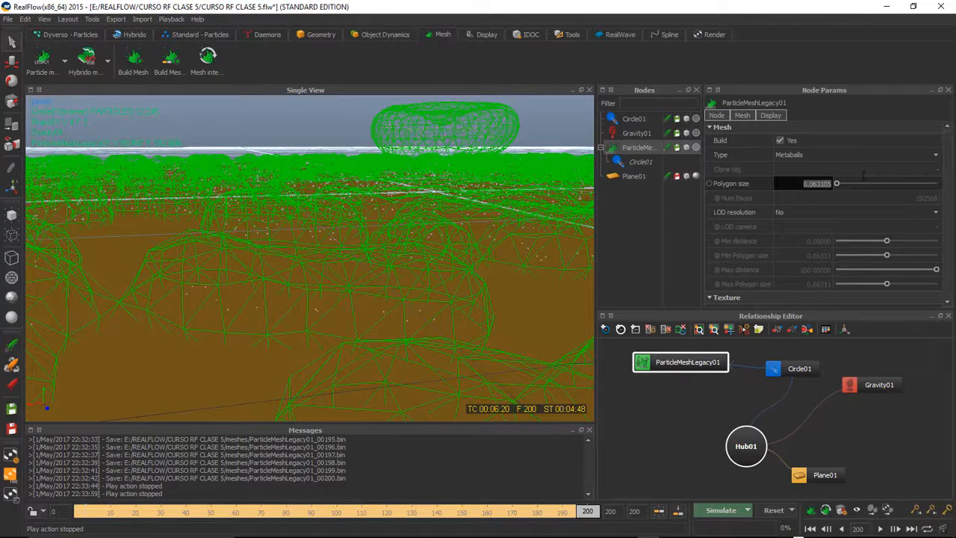
pyautogui.write('0.03')
pyautogui.press('Return')
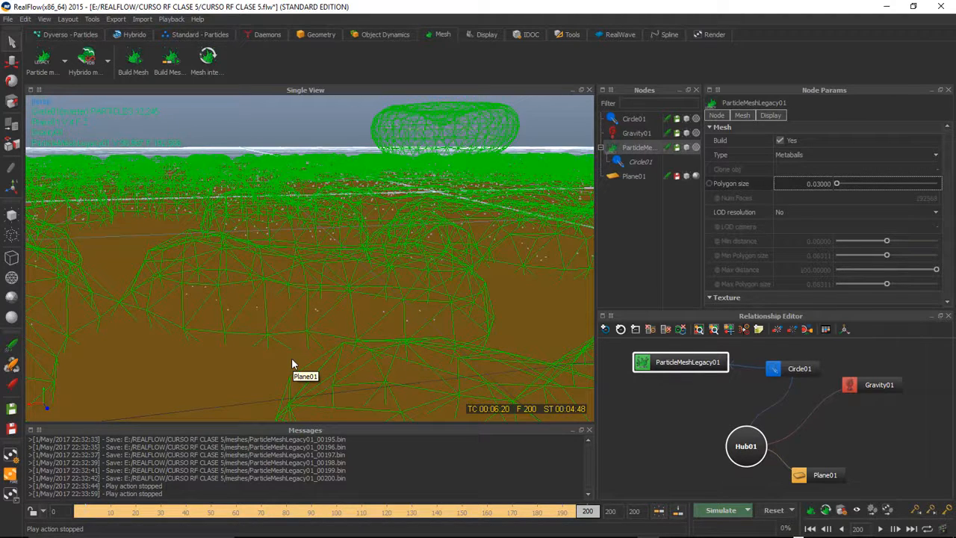
pyautogui.rightClick(636, 149)
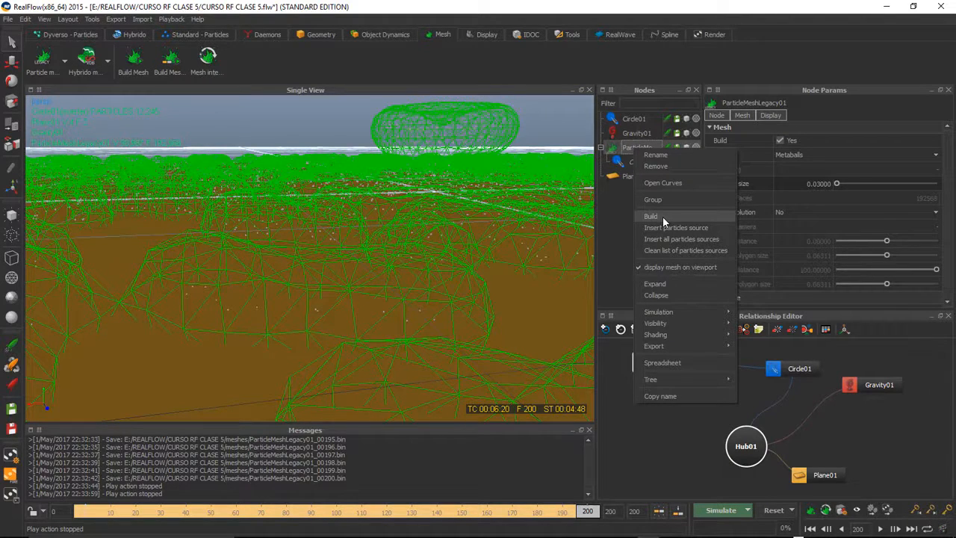
pyautogui.click(663, 216)
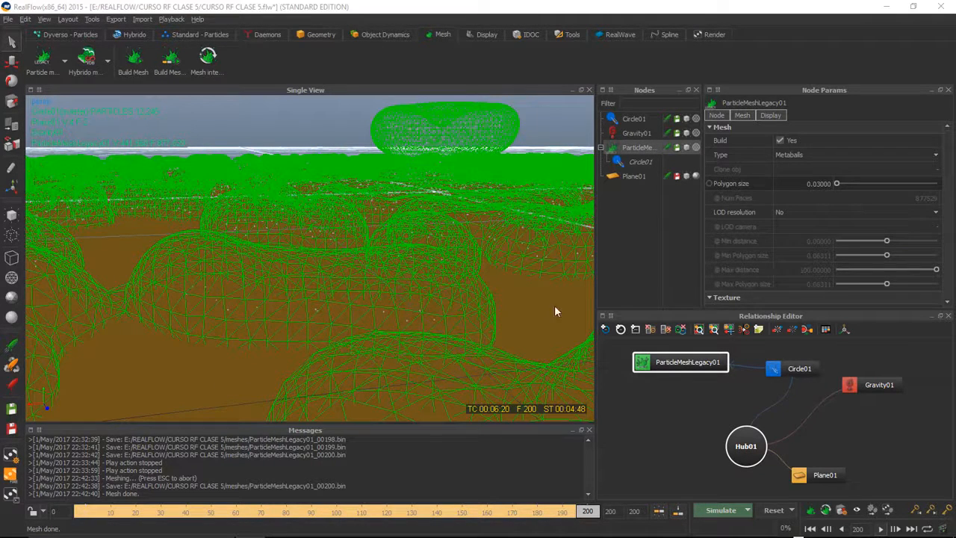
# Set the legacy particle mesh's polygon size to 0.008 and rebuild the mesh at frame 200
pyautogui.doubleClick(819, 184)
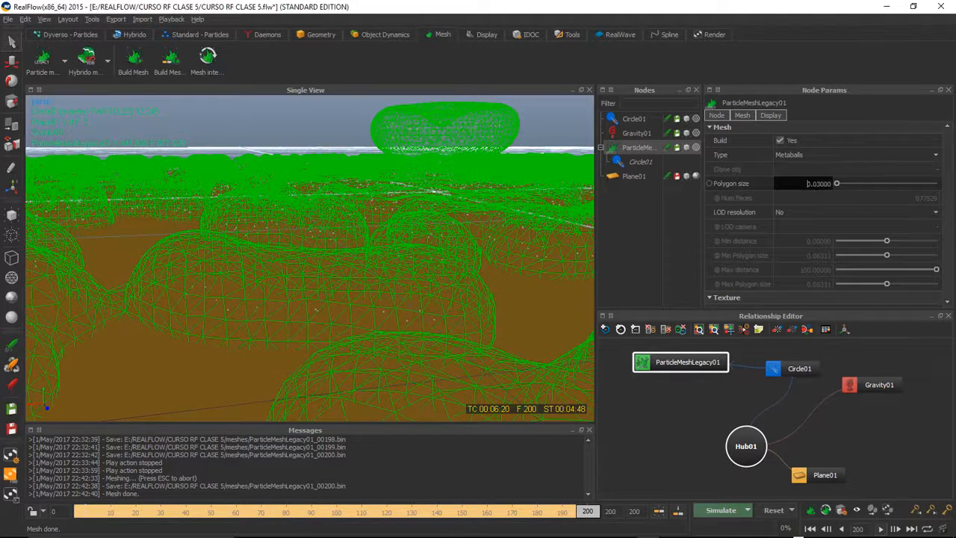
pyautogui.write('0.008')
pyautogui.press('Return')
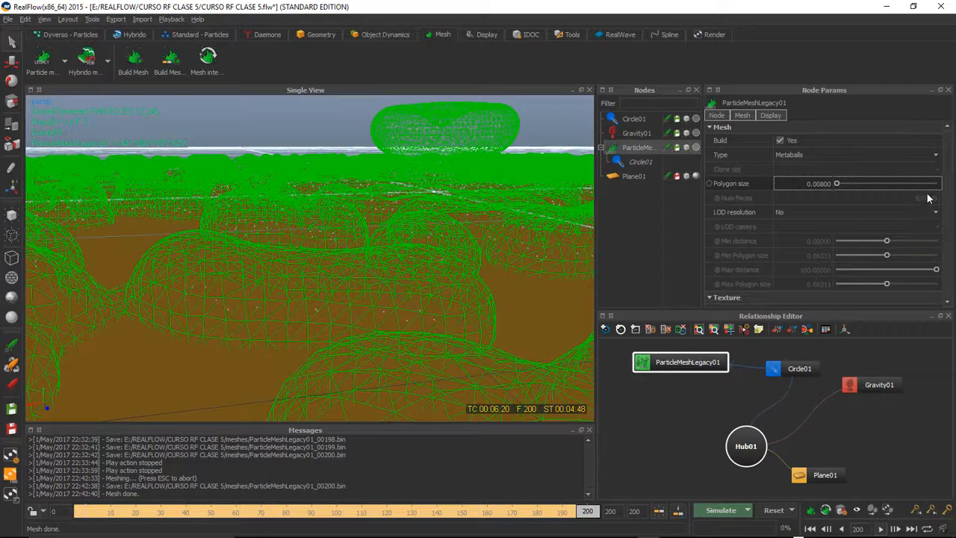
pyautogui.rightClick(642, 151)
pyautogui.click(658, 219)
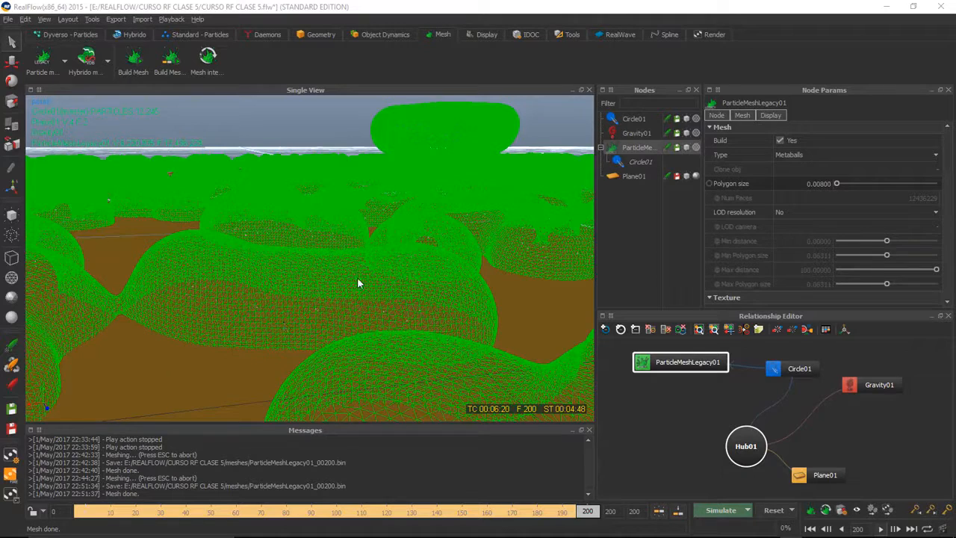
# Examine the rebuilt mesh's wireframe up close, check the circle emitter's particle parameters and reselect the legacy particle mesh
pyautogui.scroll(3, 355, 282)
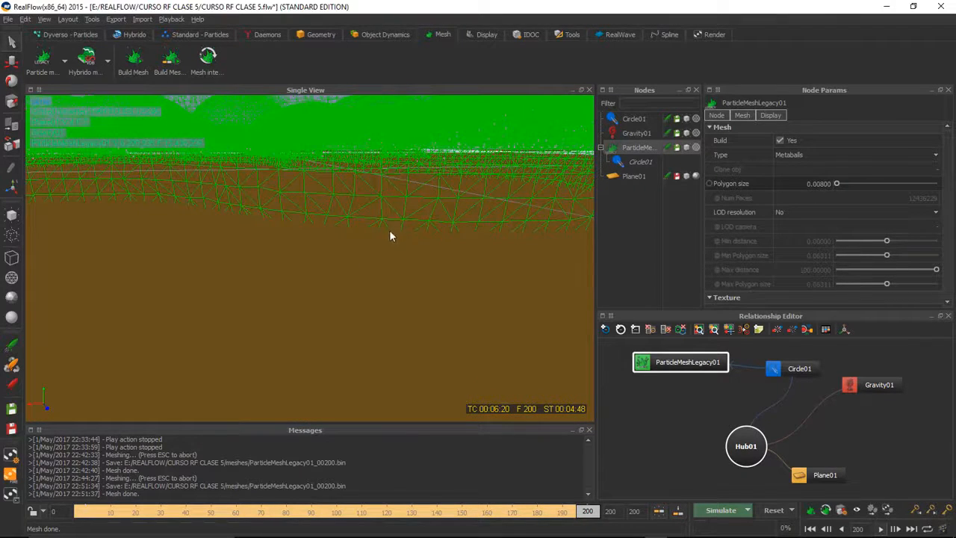
pyautogui.scroll(-3, 390, 270)
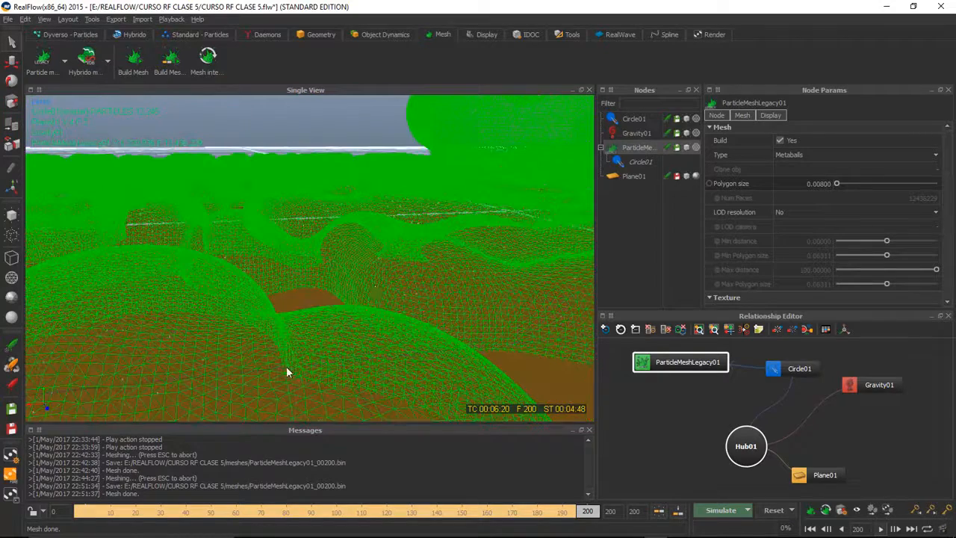
pyautogui.scroll(-2, 287, 365)
pyautogui.scroll(3, 310, 280)
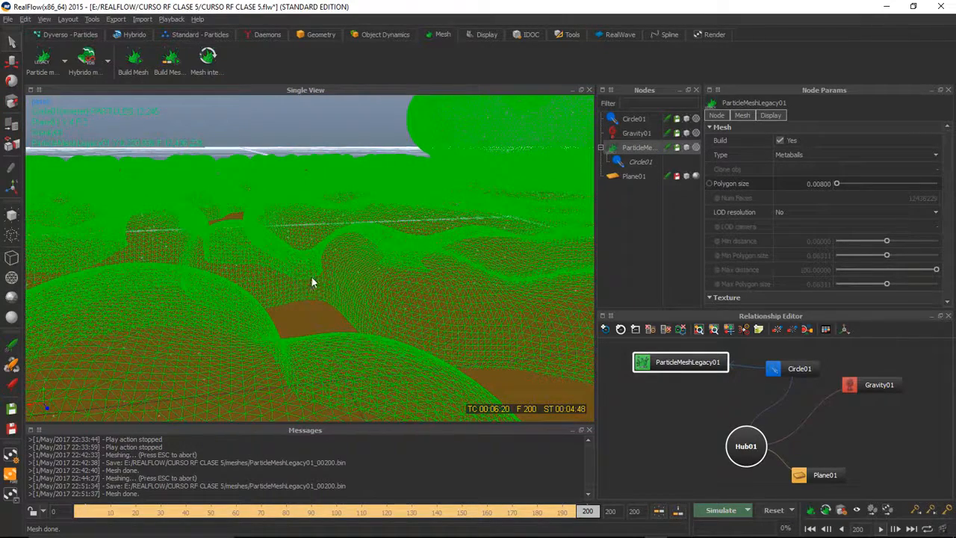
pyautogui.scroll(-1, 302, 299)
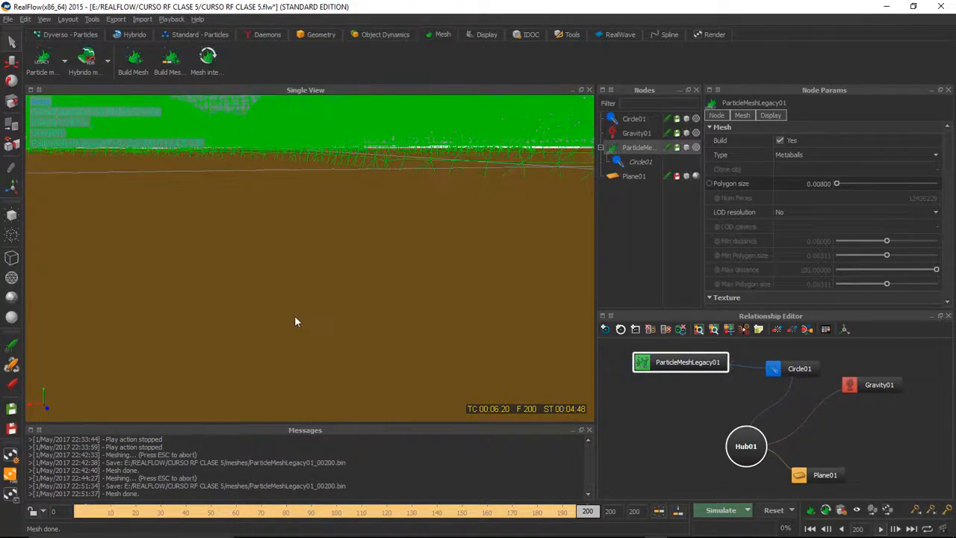
pyautogui.scroll(-5, 292, 327)
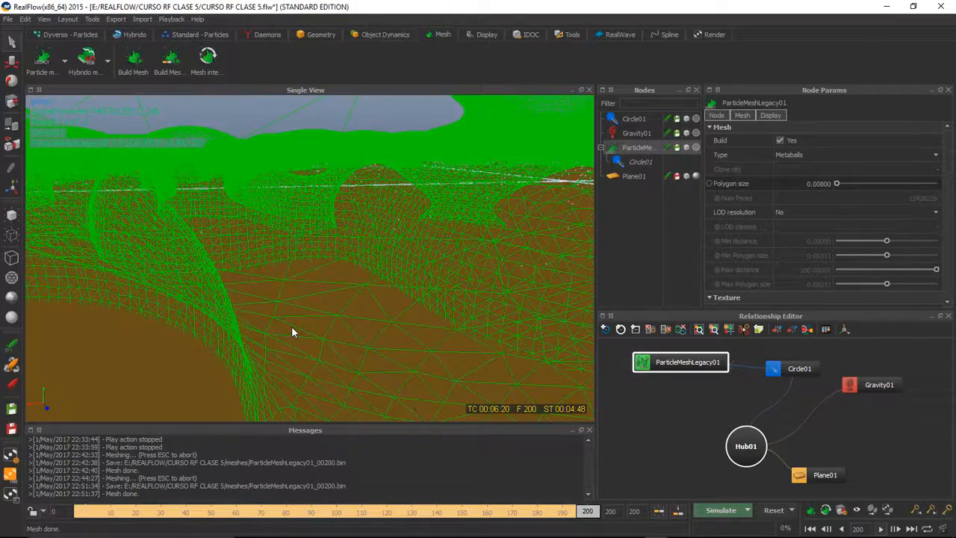
pyautogui.scroll(-2, 292, 329)
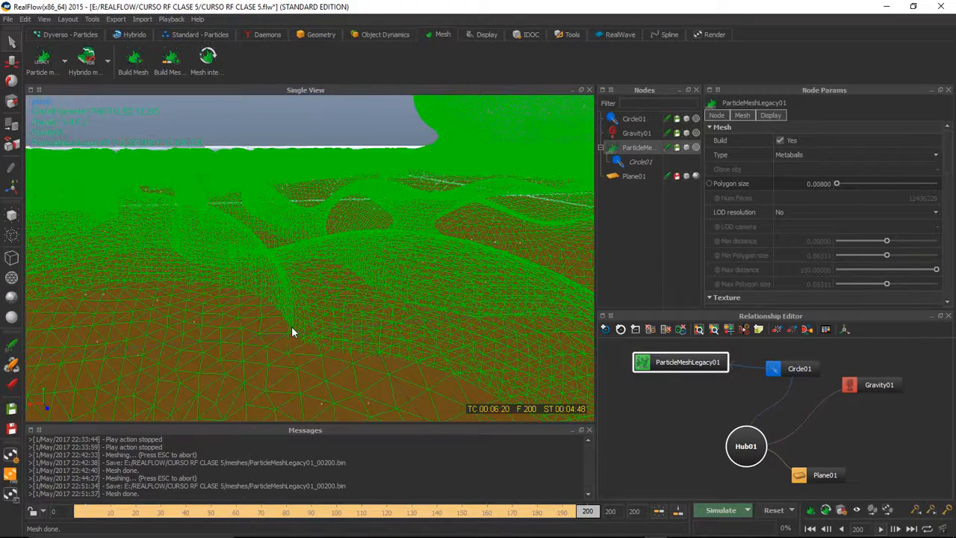
pyautogui.scroll(-3, 292, 333)
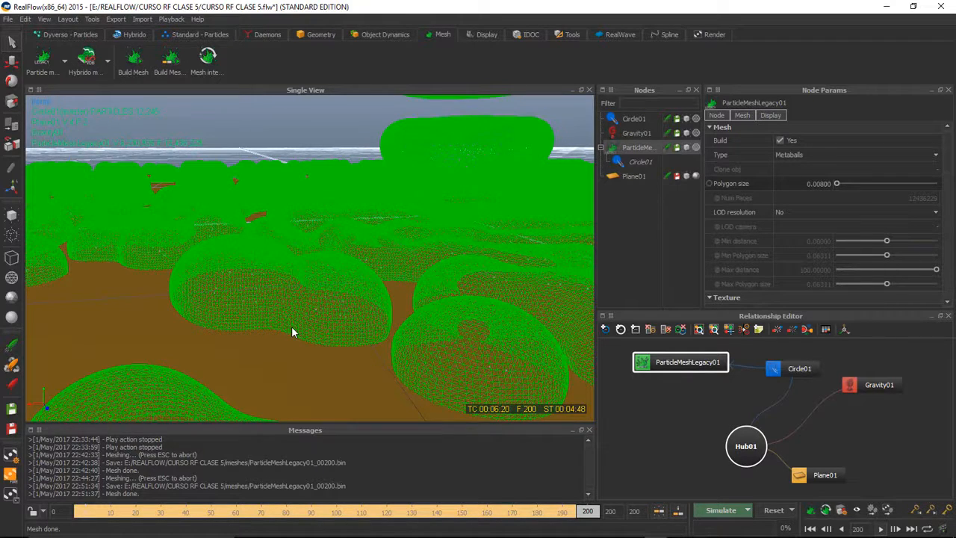
pyautogui.click(634, 120)
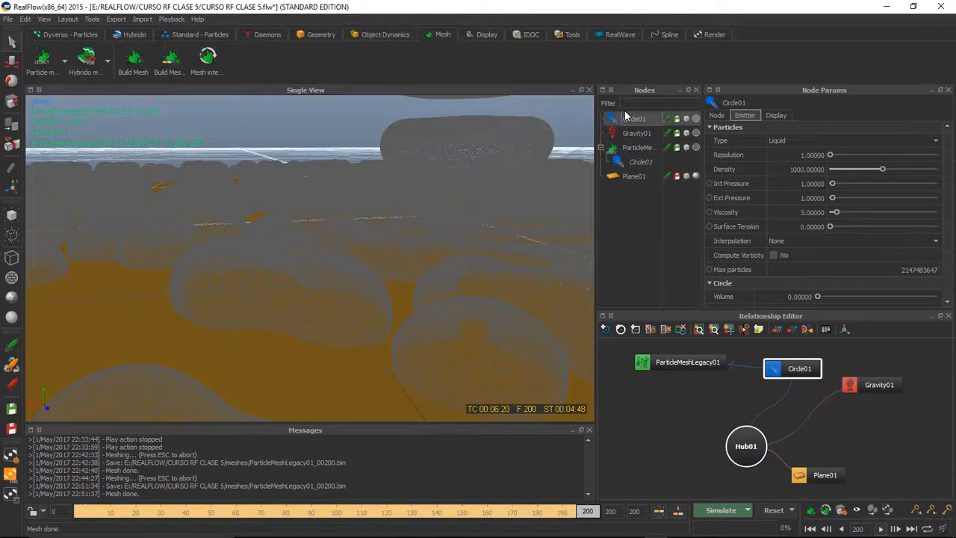
pyautogui.click(639, 148)
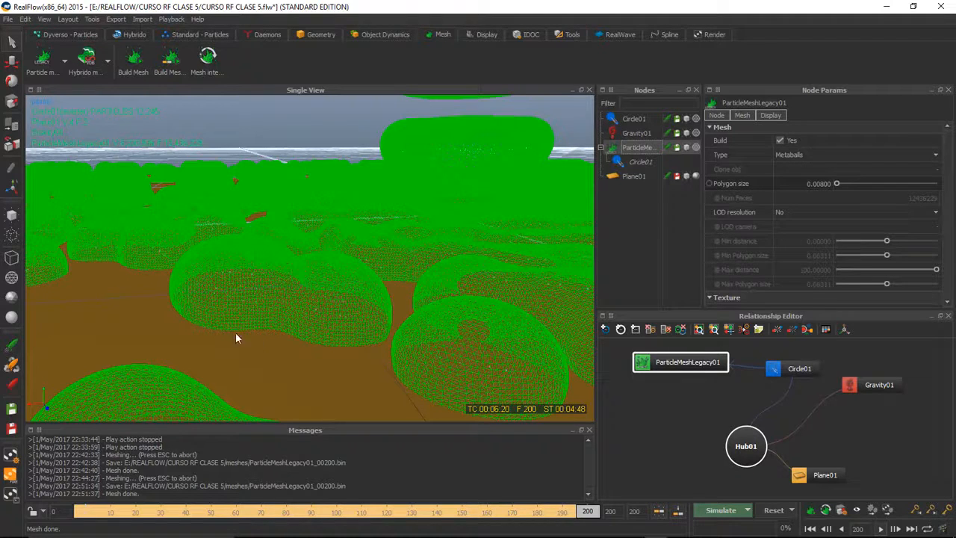
# Return the legacy particle mesh's polygon size to 0.03 and rebuild the mesh at frame 200
pyautogui.click(809, 184)
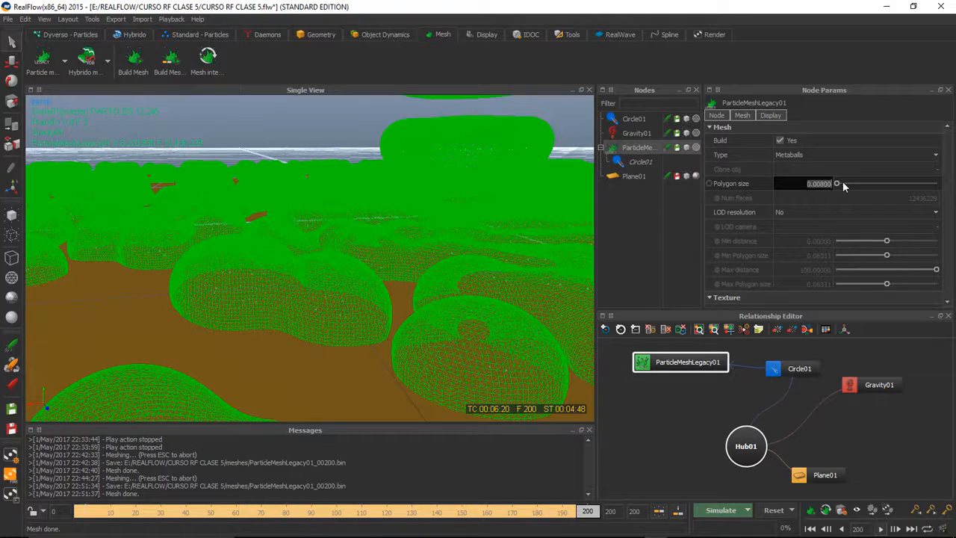
pyautogui.write('000')
pyautogui.rightClick(645, 148)
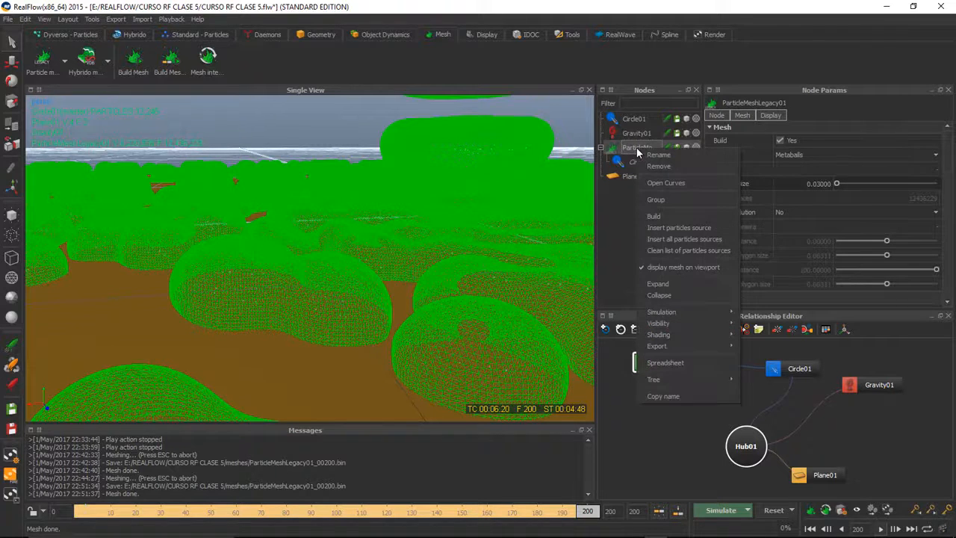
pyautogui.click(676, 214)
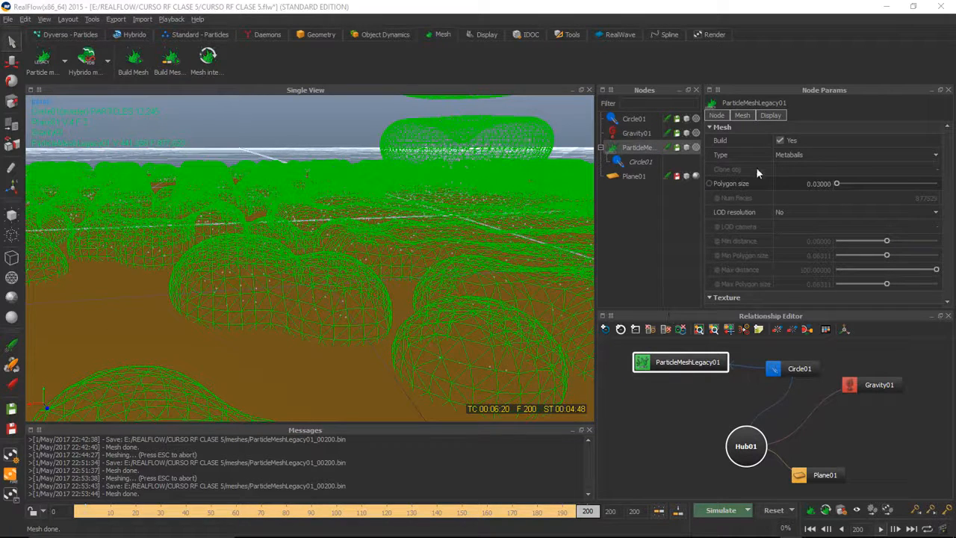
# Switch the legacy particle mesh's Build option off and on again, and review the mesh type choices, keeping Metaballs
pyautogui.click(781, 140)
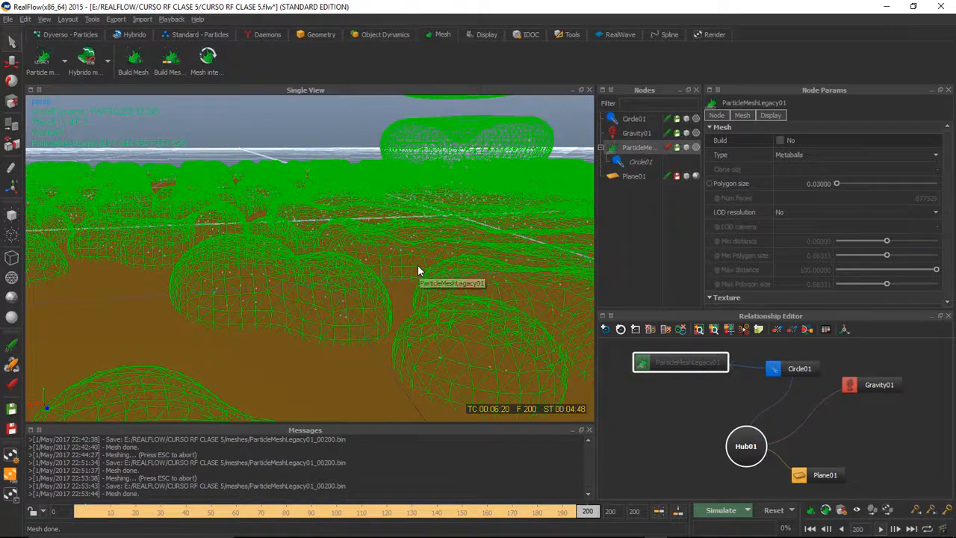
pyautogui.click(780, 140)
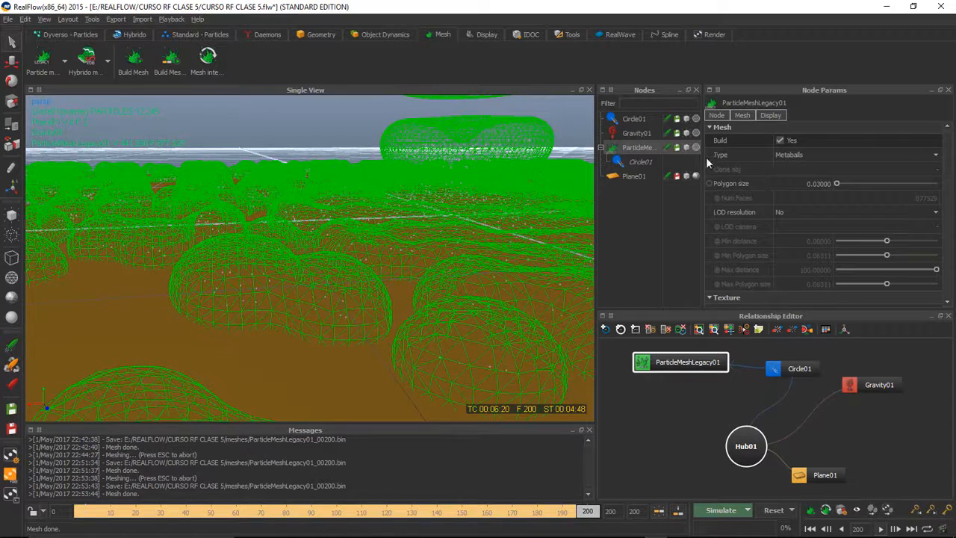
pyautogui.click(837, 157)
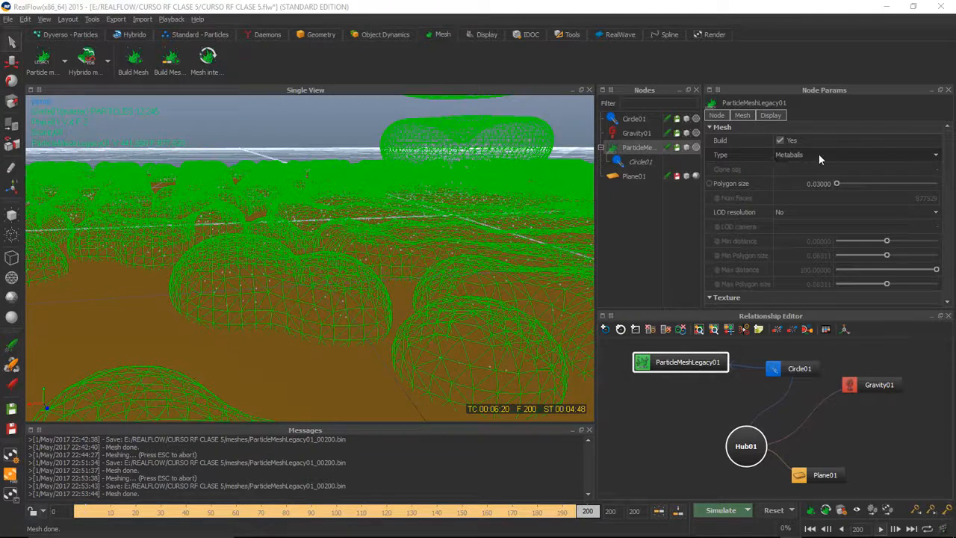
pyautogui.click(819, 154)
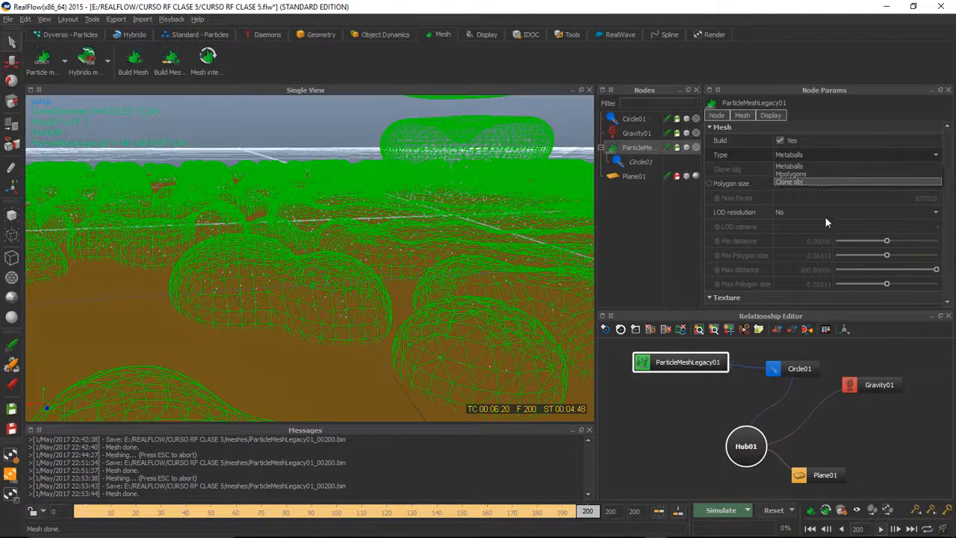
pyautogui.click(792, 166)
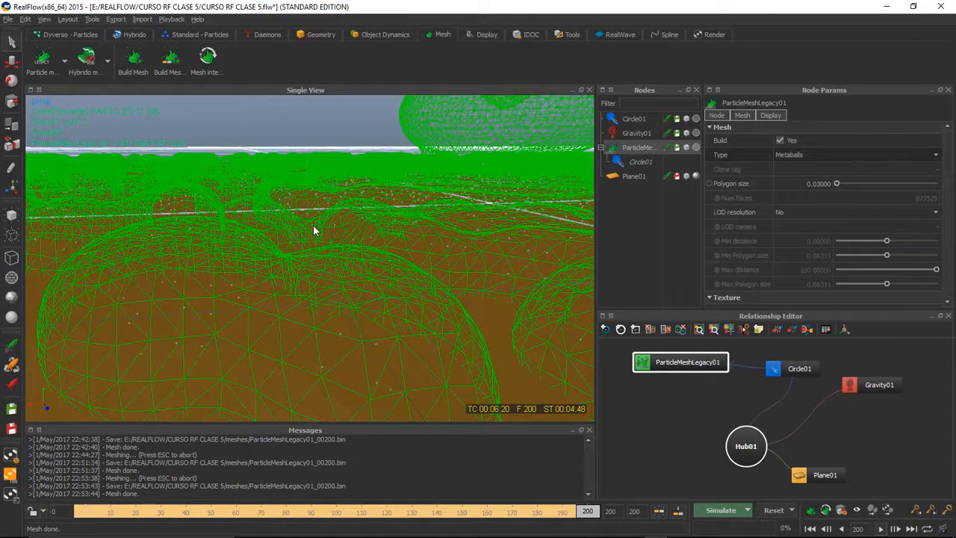
# Examine how the metaball wireframe wraps and joins the particles spread across the plane, from close up and from above
pyautogui.keyDown('alt'); pyautogui.moveTo(313, 225); pyautogui.dragTo(310, 234); pyautogui.keyUp('alt')
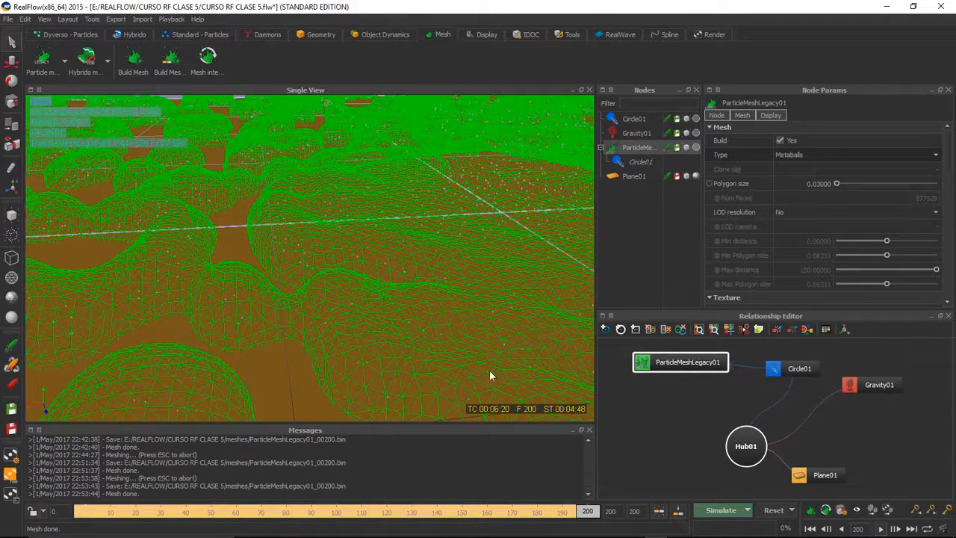
pyautogui.scroll(10, 359, 297)
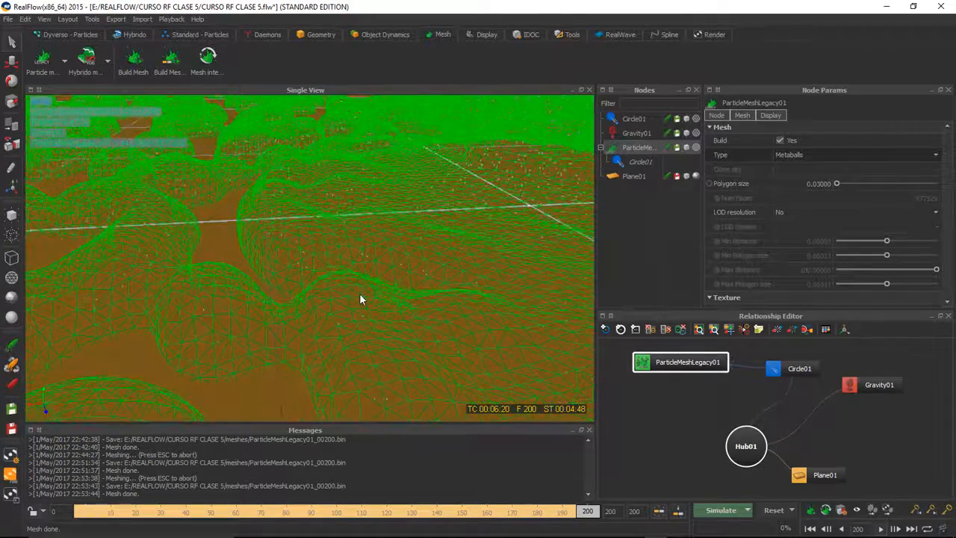
pyautogui.scroll(-8, 360, 293)
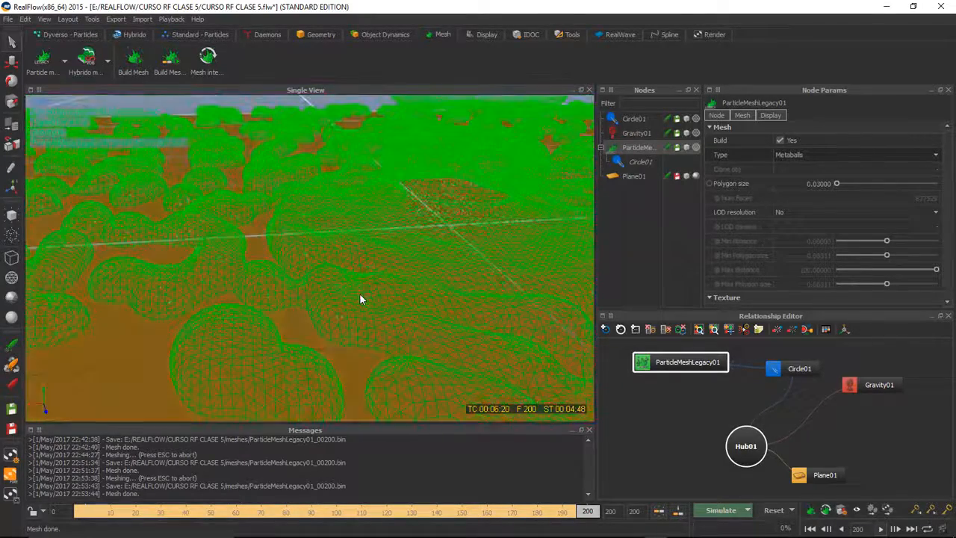
pyautogui.keyDown('alt'); pyautogui.moveTo(300, 355); pyautogui.dragTo(321, 314, button='middle'); pyautogui.keyUp('alt')
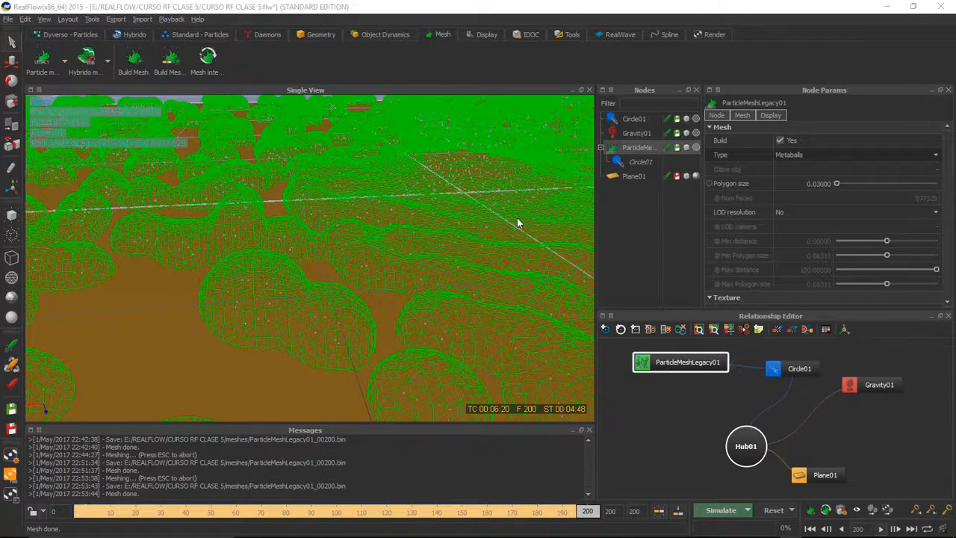
pyautogui.scroll(-5, 421, 270)
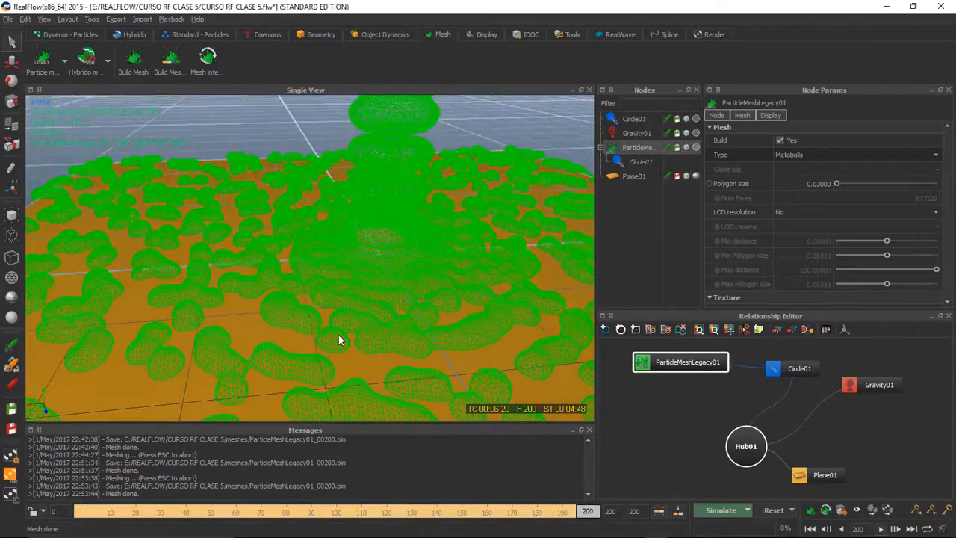
pyautogui.keyDown('alt'); pyautogui.moveTo(339, 338); pyautogui.dragTo(312, 376); pyautogui.keyUp('alt')
pyautogui.keyDown('alt'); pyautogui.moveTo(325, 267); pyautogui.dragTo(342, 182); pyautogui.keyUp('alt')
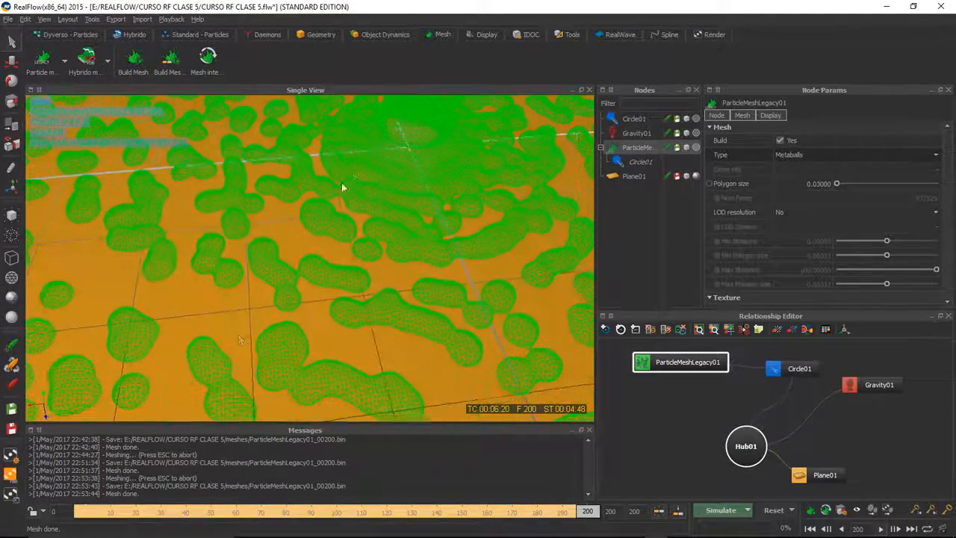
pyautogui.keyDown('alt'); pyautogui.moveTo(199, 385); pyautogui.dragTo(240, 361); pyautogui.keyUp('alt')
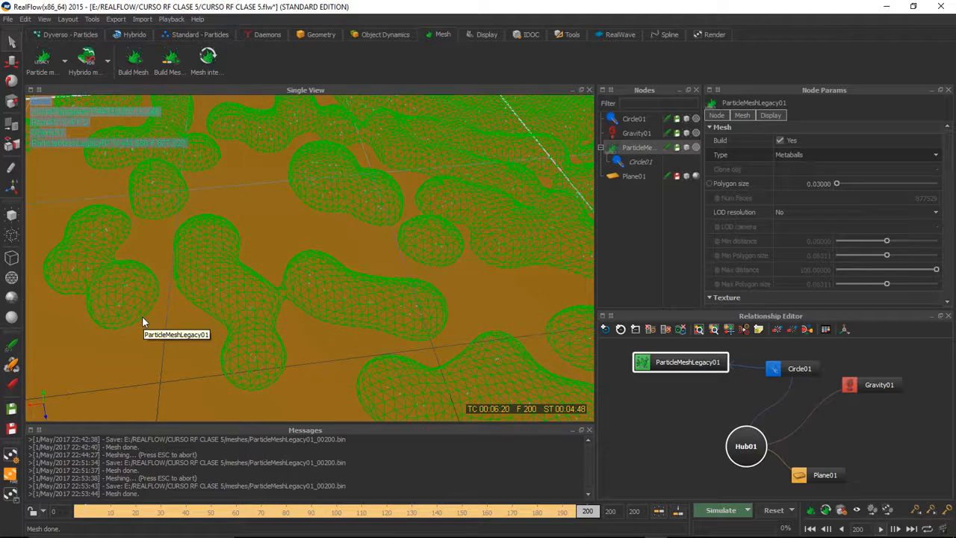
# Set the Field blend factor of the mesh's Circle01 particle source to 40 and rebuild the legacy particle mesh
pyautogui.click(619, 163)
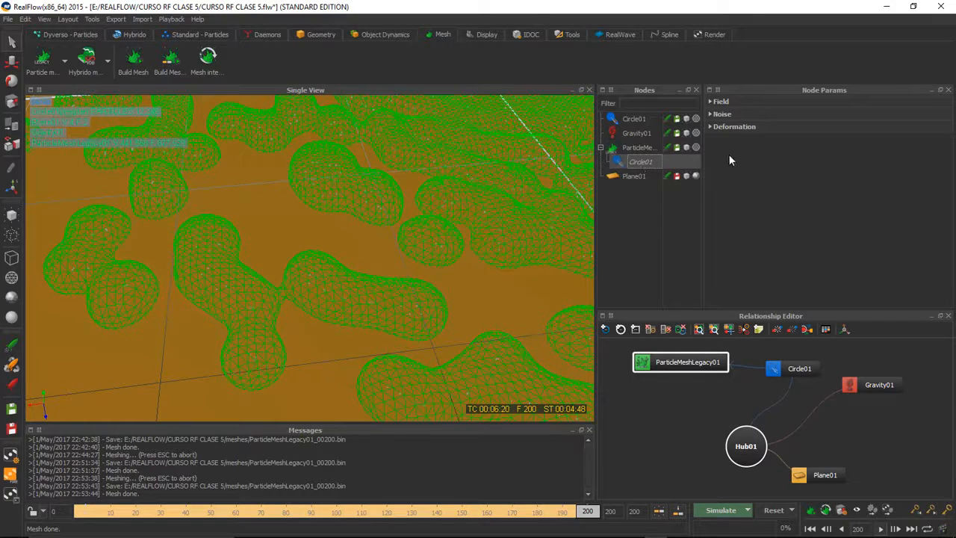
pyautogui.click(711, 102)
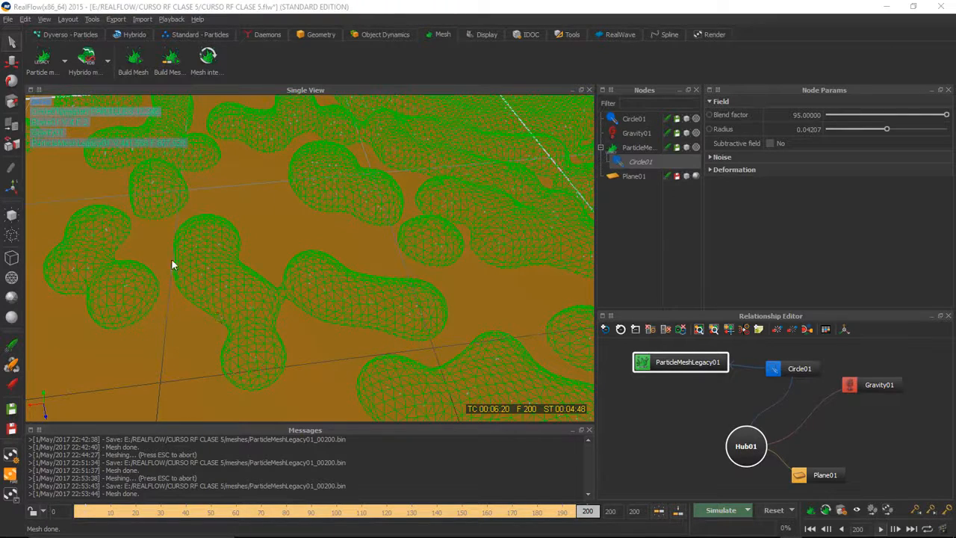
pyautogui.keyDown('alt'); pyautogui.moveTo(149, 256); pyautogui.dragTo(292, 338); pyautogui.keyUp('alt')
pyautogui.scroll(3, 291, 338)
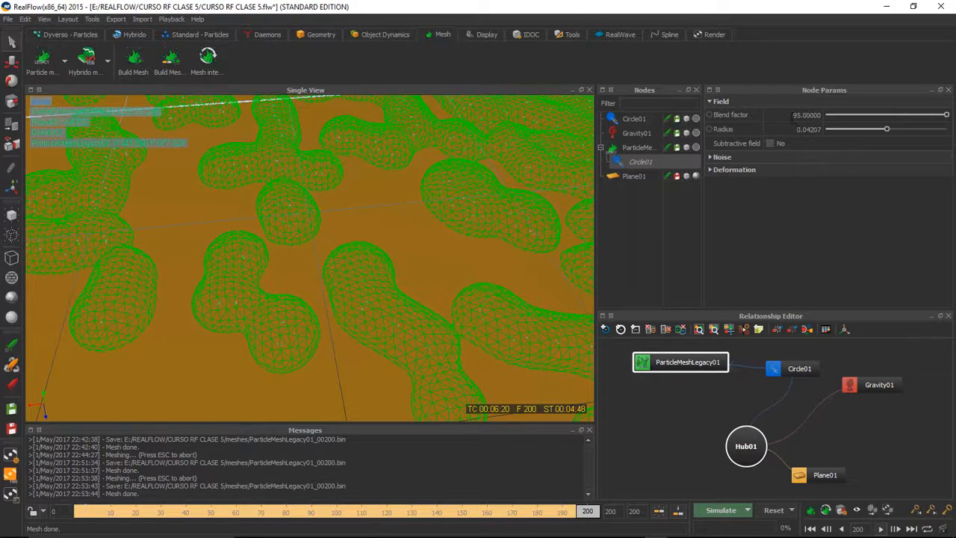
pyautogui.click(835, 113)
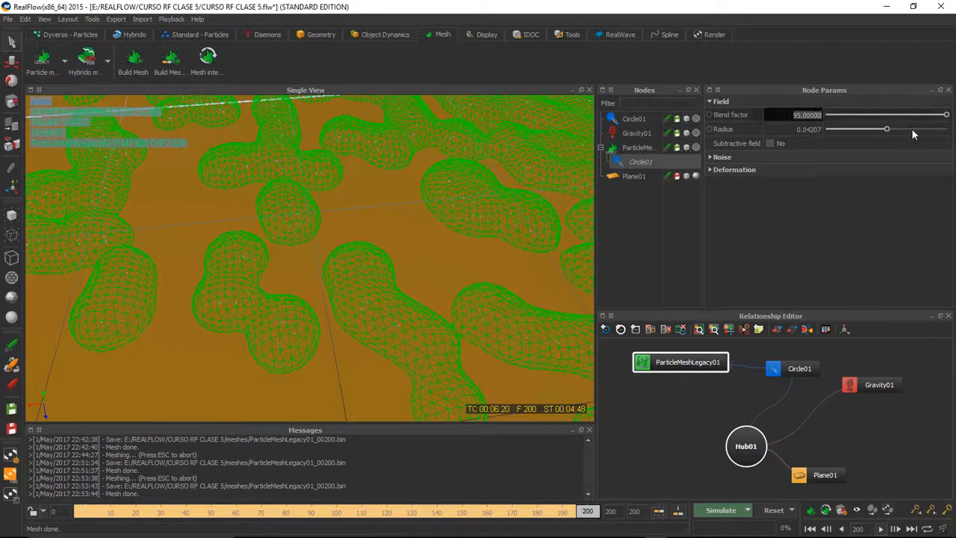
pyautogui.write('40')
pyautogui.press('Return')
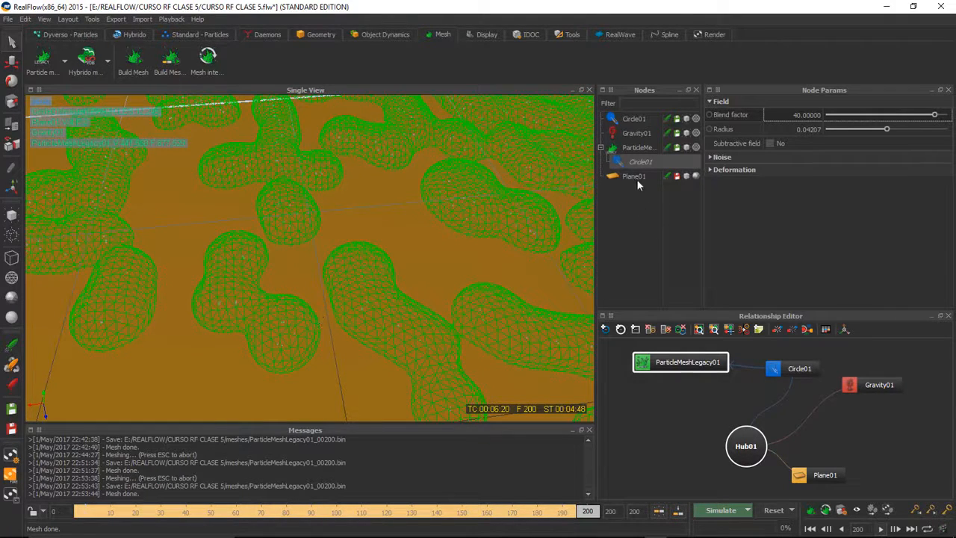
pyautogui.rightClick(639, 155)
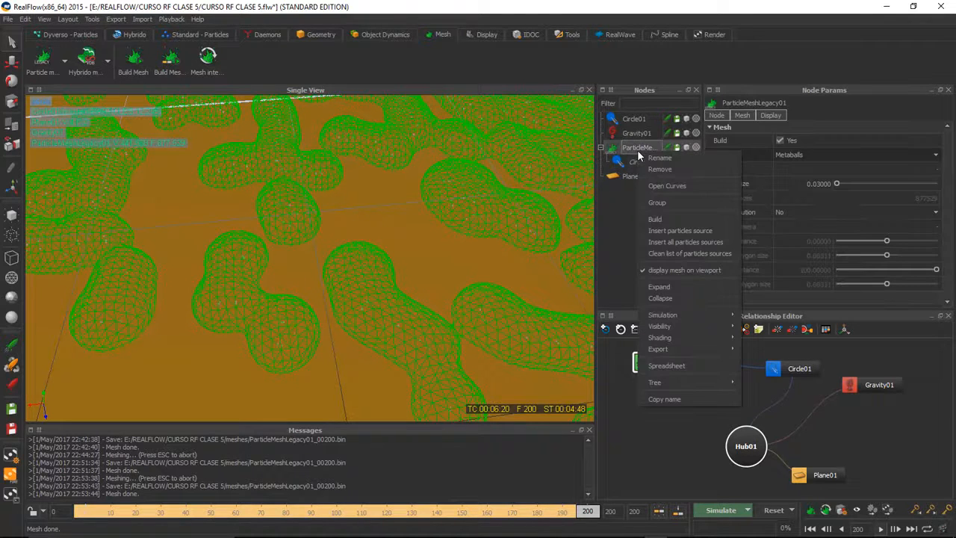
pyautogui.click(670, 220)
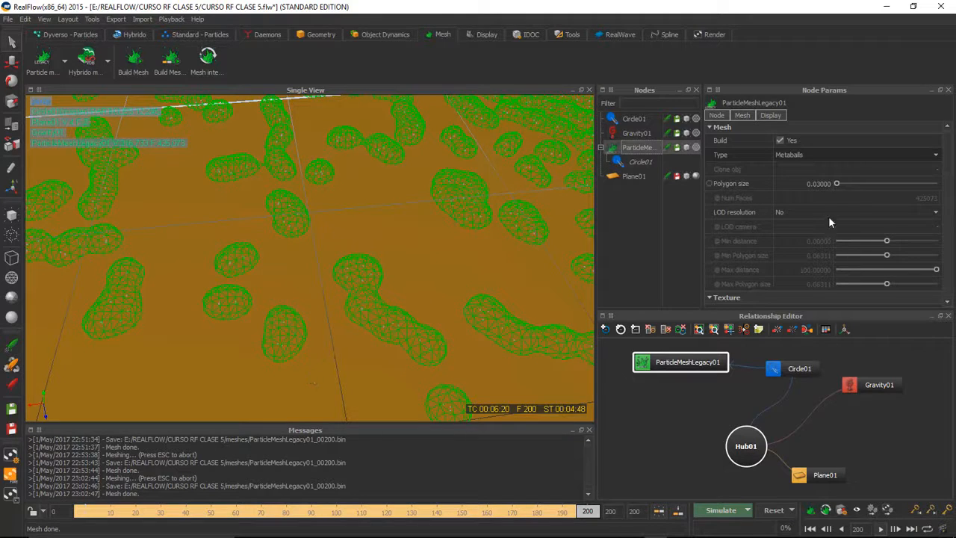
# Set the blend factor of the mesh's Circle01 source back to 95 and rebuild the legacy particle mesh
pyautogui.click(638, 163)
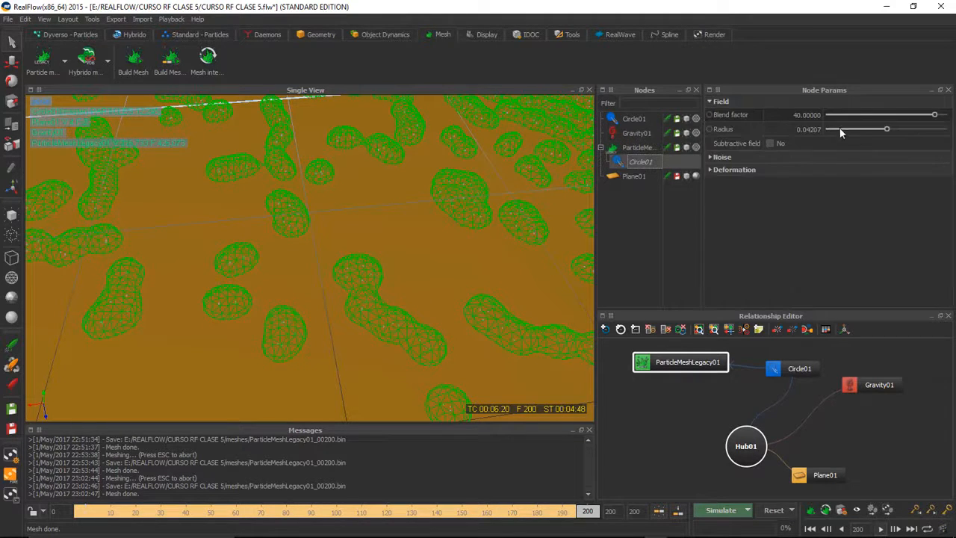
pyautogui.doubleClick(816, 115)
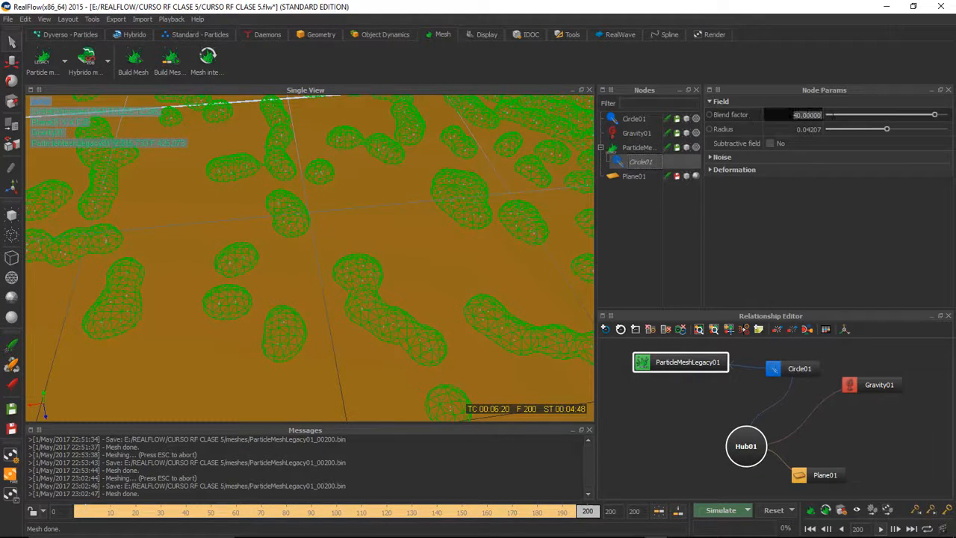
pyautogui.write('95')
pyautogui.press('Return')
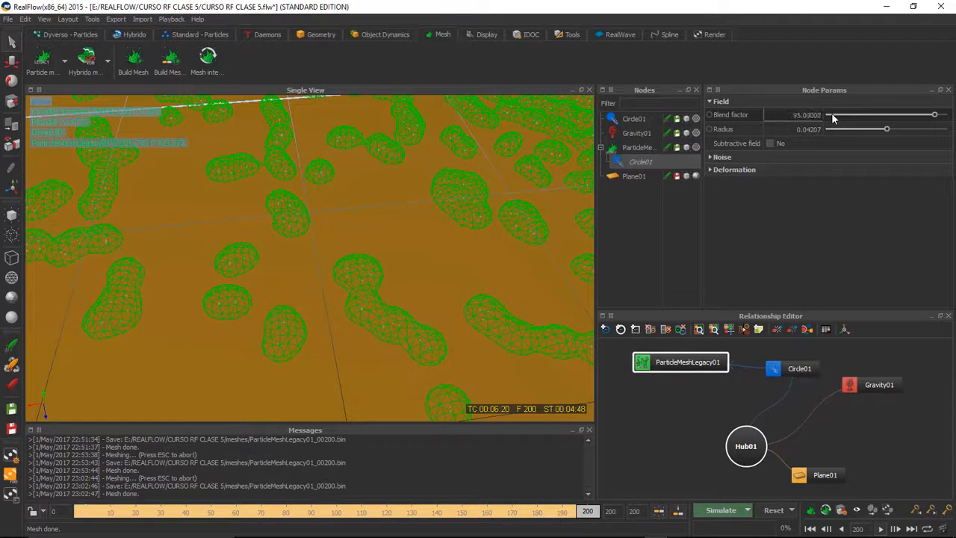
pyautogui.rightClick(632, 152)
pyautogui.click(666, 220)
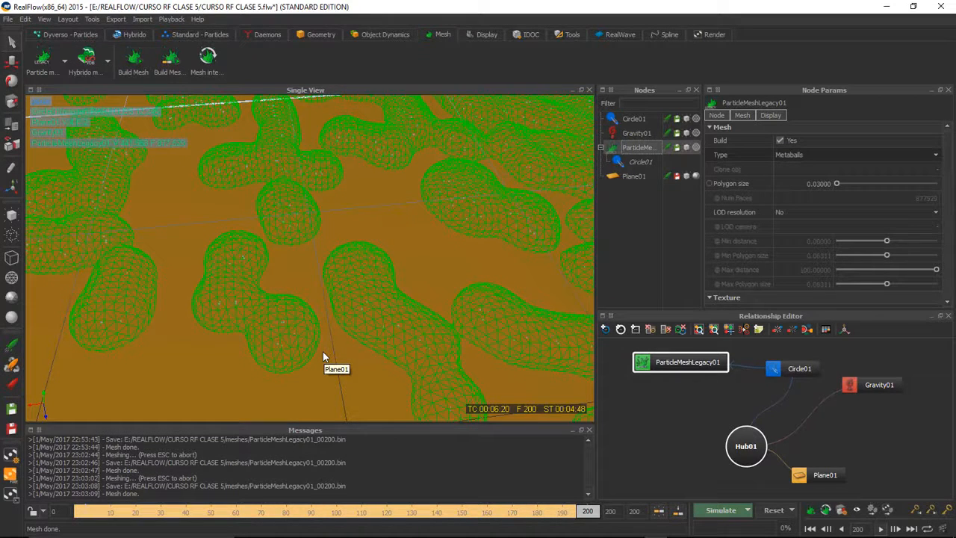
# Set the blend factor of the mesh's Circle01 source to 0 and rebuild the legacy particle mesh
pyautogui.click(639, 163)
pyautogui.moveTo(793, 115); pyautogui.dragTo(842, 116)
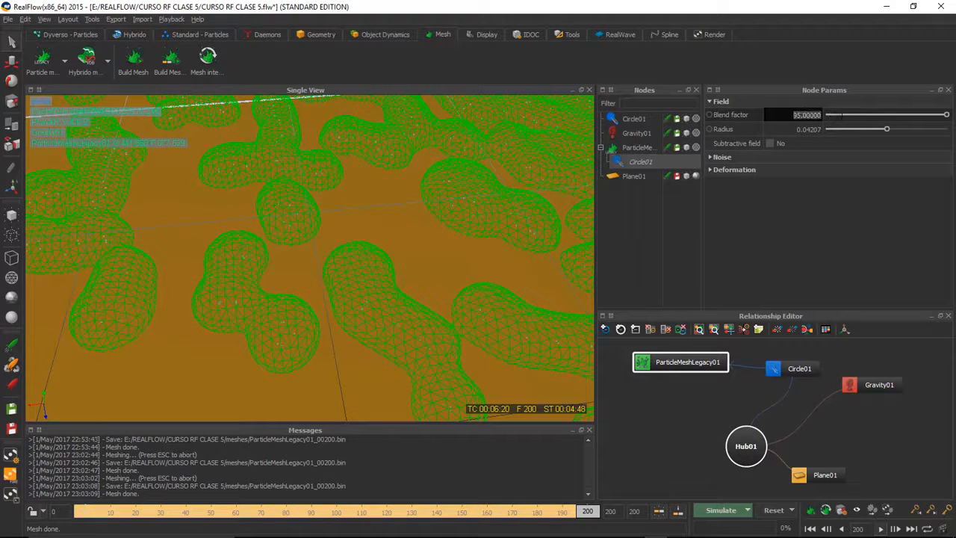
pyautogui.write('0')
pyautogui.press('Return')
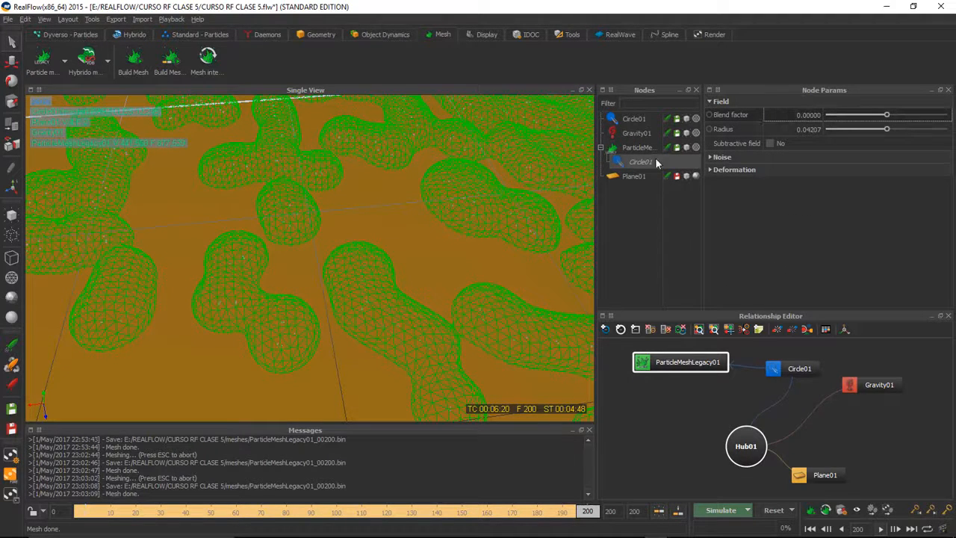
pyautogui.rightClick(633, 148)
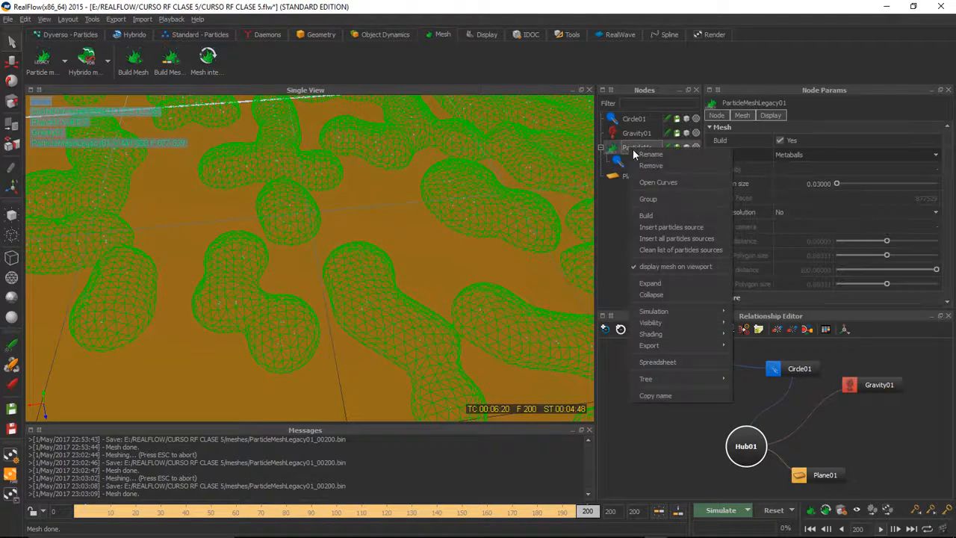
pyautogui.click(655, 214)
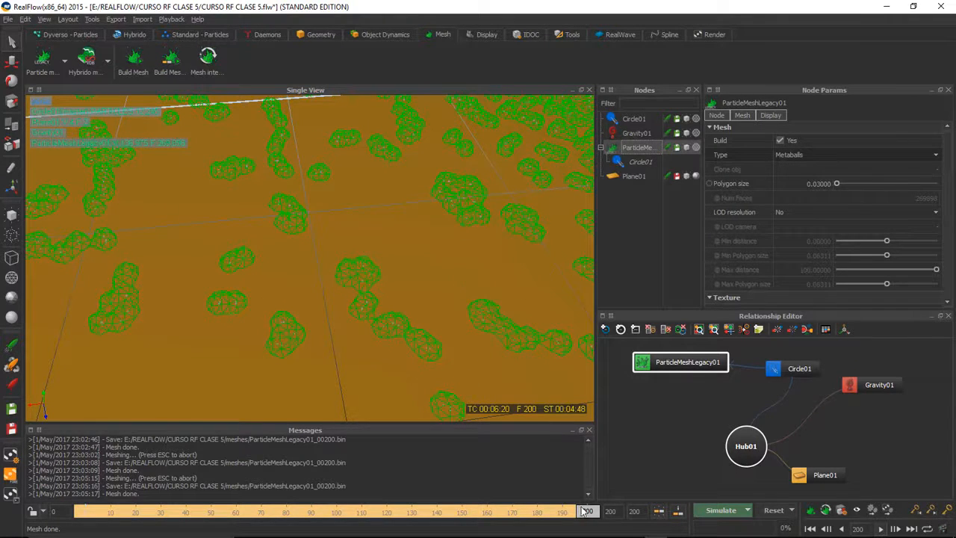
# Return the timeline to frame 0 and start the simulation so the mesh is built frame by frame
pyautogui.moveTo(584, 511); pyautogui.dragTo(77, 532)
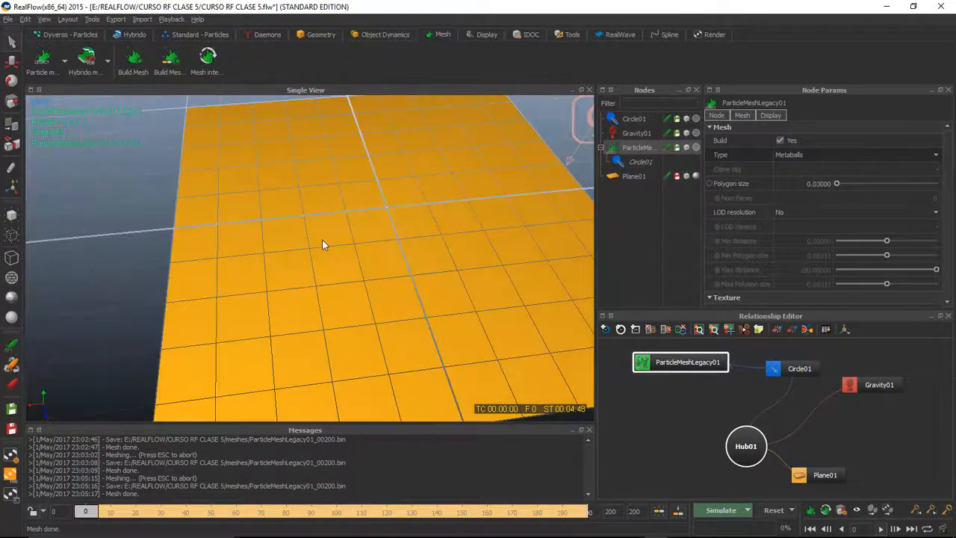
pyautogui.keyDown('alt'); pyautogui.moveTo(325, 234); pyautogui.dragTo(312, 201); pyautogui.keyUp('alt')
pyautogui.keyDown('alt'); pyautogui.moveTo(340, 206); pyautogui.dragTo(309, 262, button='middle'); pyautogui.keyUp('alt')
pyautogui.scroll(-3, 317, 241)
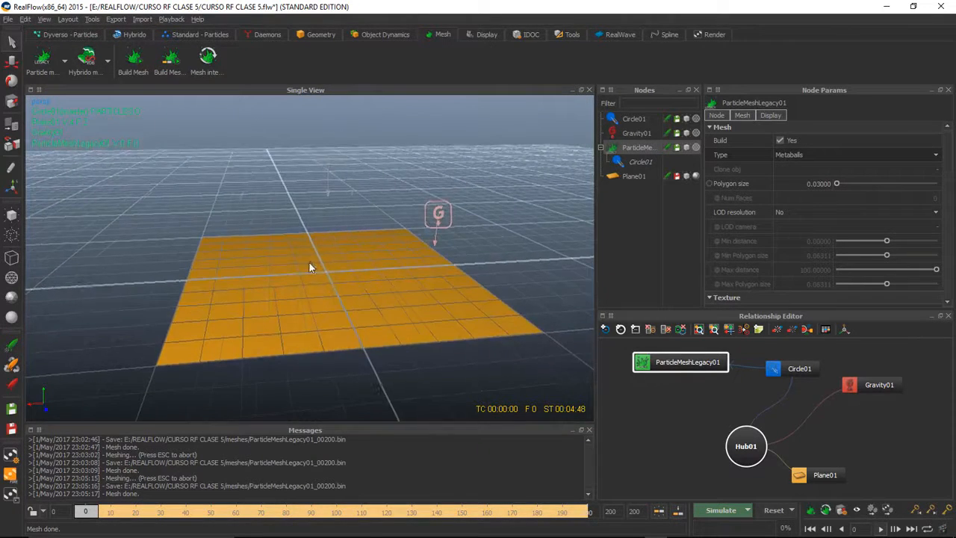
pyautogui.scroll(3, 309, 262)
pyautogui.scroll(-1, 309, 263)
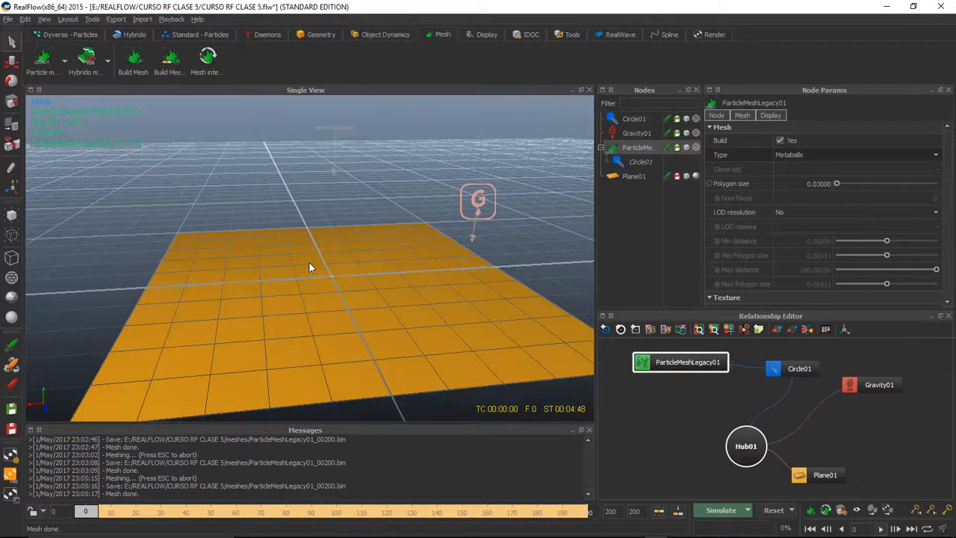
pyautogui.click(735, 514)
pyautogui.click(456, 282)
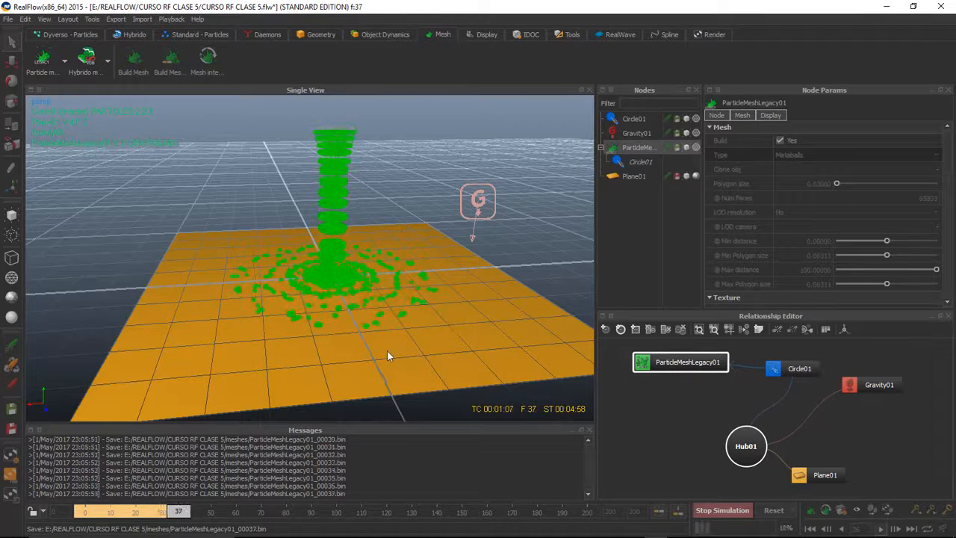
pyautogui.scroll(2, 389, 356)
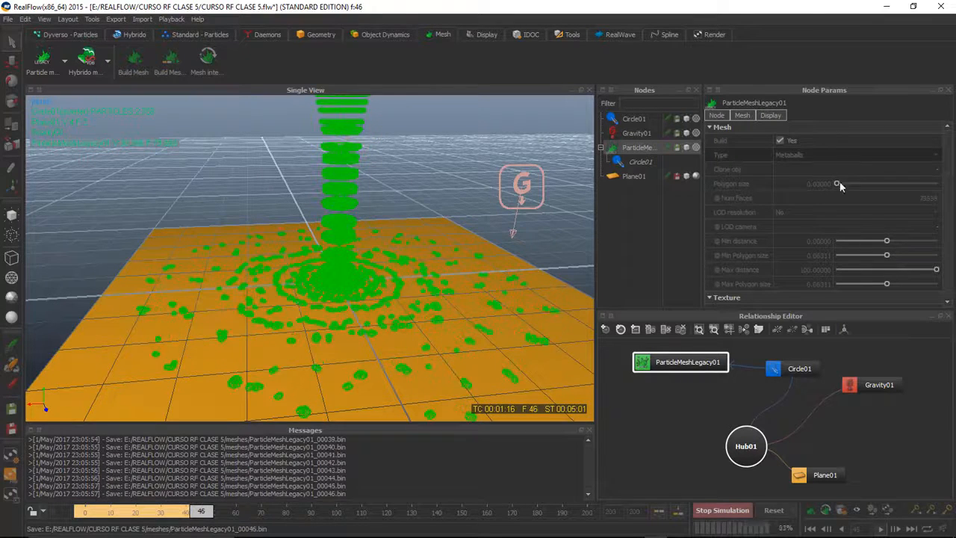
# Set the Field blend factor of the mesh's Circle01 source to 80 and rebuild the legacy particle mesh at frame 200
pyautogui.click(639, 164)
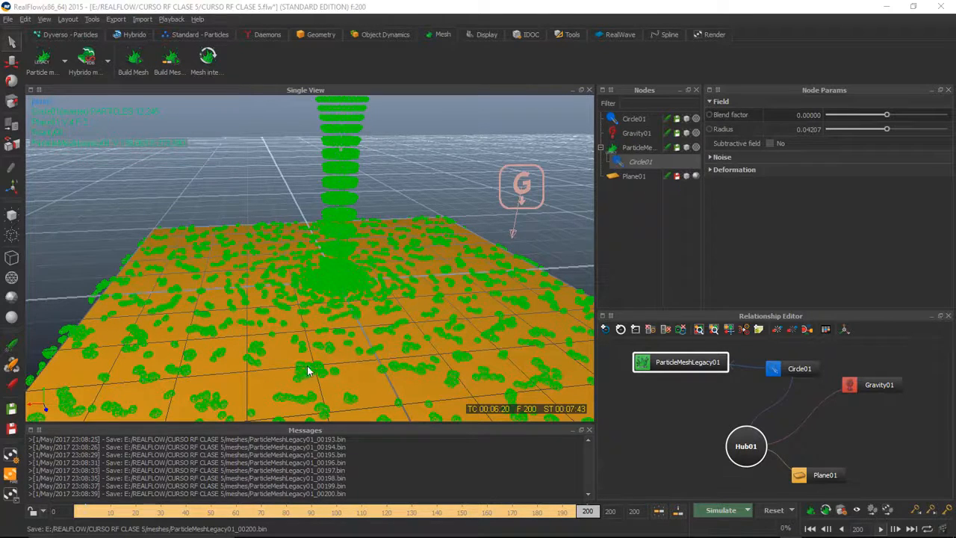
pyautogui.scroll(5, 305, 374)
pyautogui.scroll(6, 216, 378)
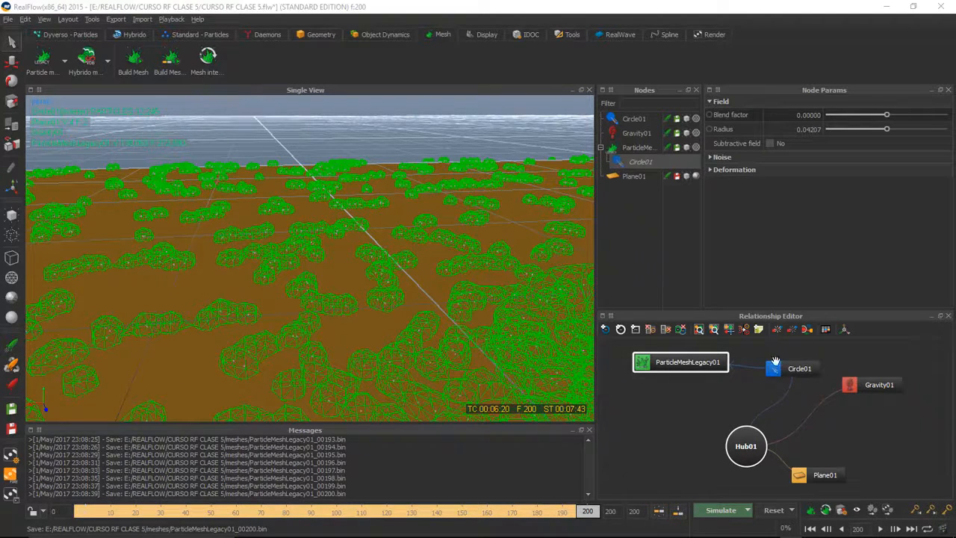
pyautogui.doubleClick(808, 115)
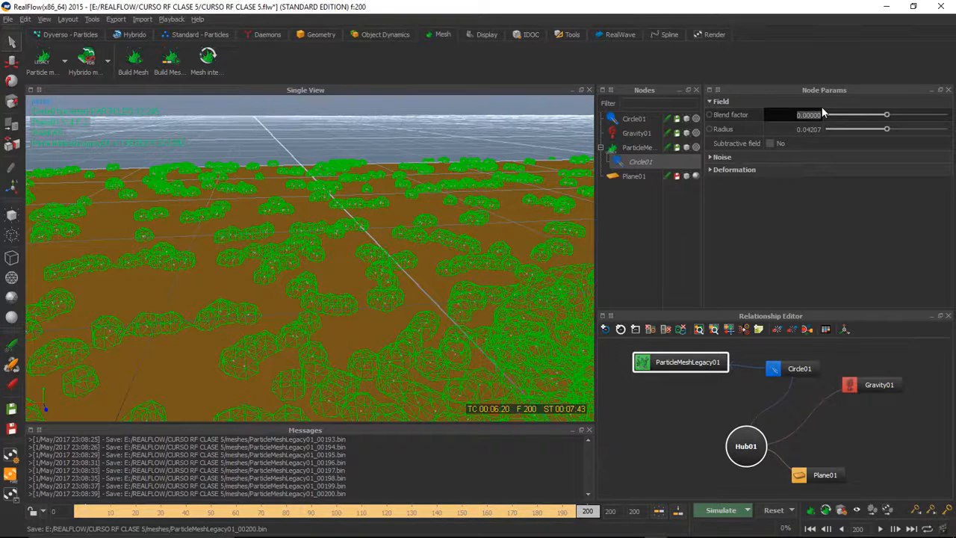
pyautogui.write('80')
pyautogui.press('Return')
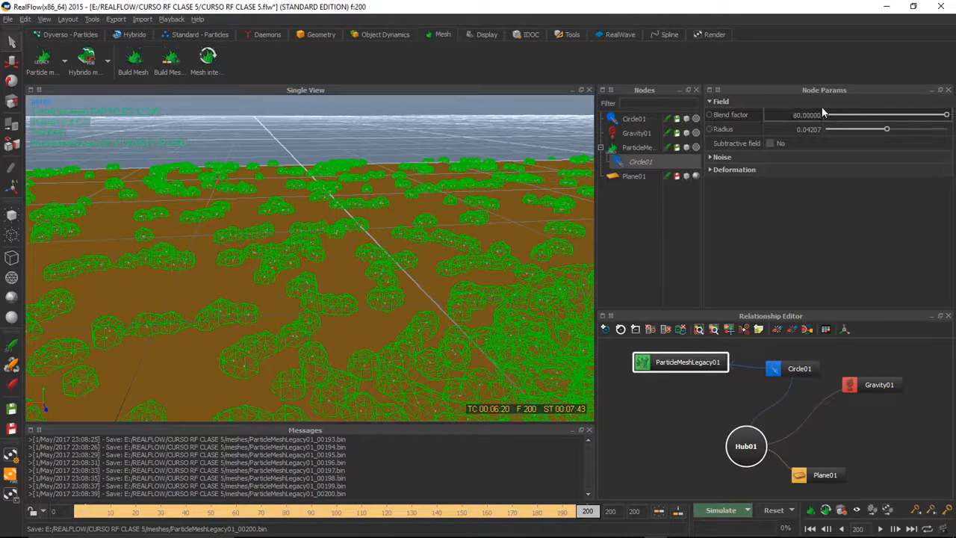
pyautogui.click(631, 148)
pyautogui.rightClick(633, 150)
pyautogui.click(657, 215)
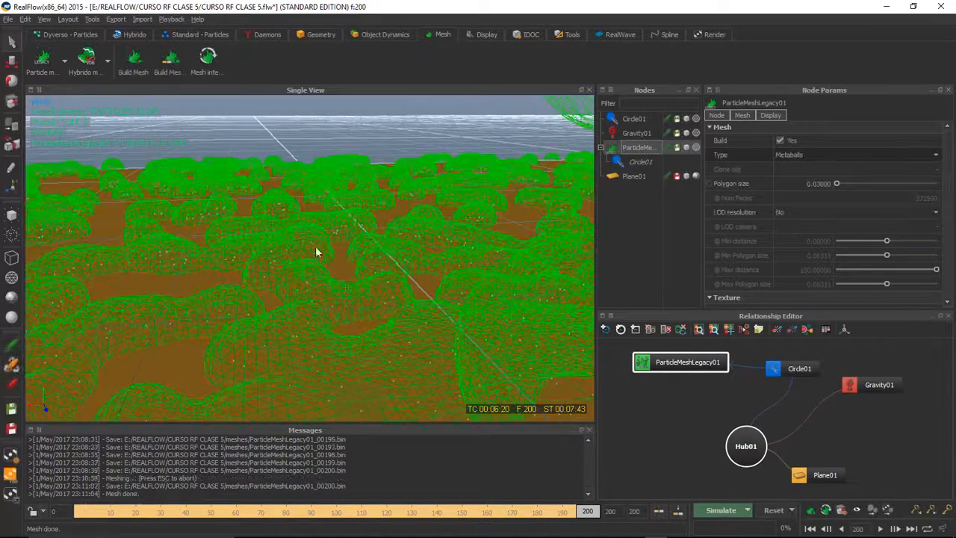
# Set the Field radius of the mesh's Circle01 source to 0.01 and rebuild the legacy particle mesh
pyautogui.scroll(-10, 375, 280)
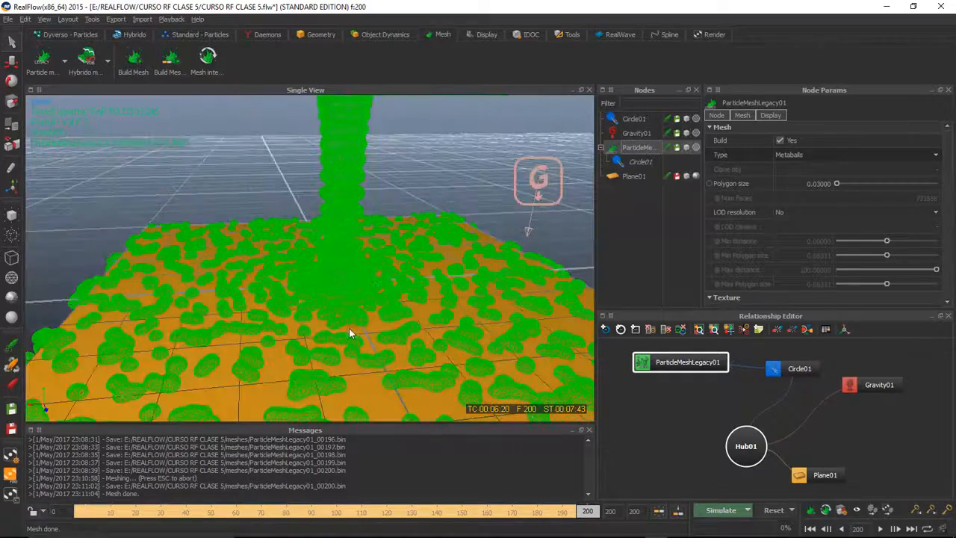
pyautogui.keyDown('alt'); pyautogui.moveTo(380, 297); pyautogui.dragTo(322, 218); pyautogui.keyUp('alt')
pyautogui.scroll(5, 231, 364)
pyautogui.scroll(3, 231, 365)
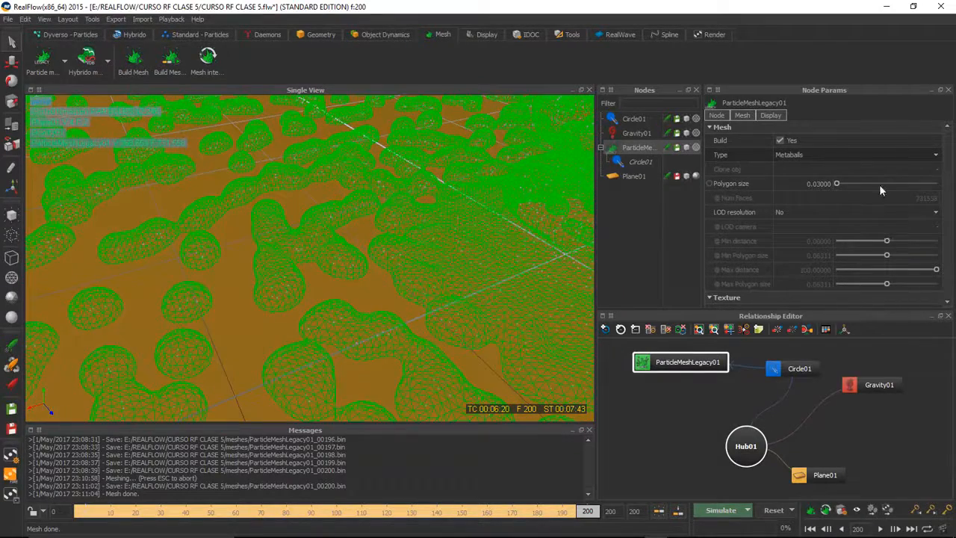
pyautogui.click(639, 161)
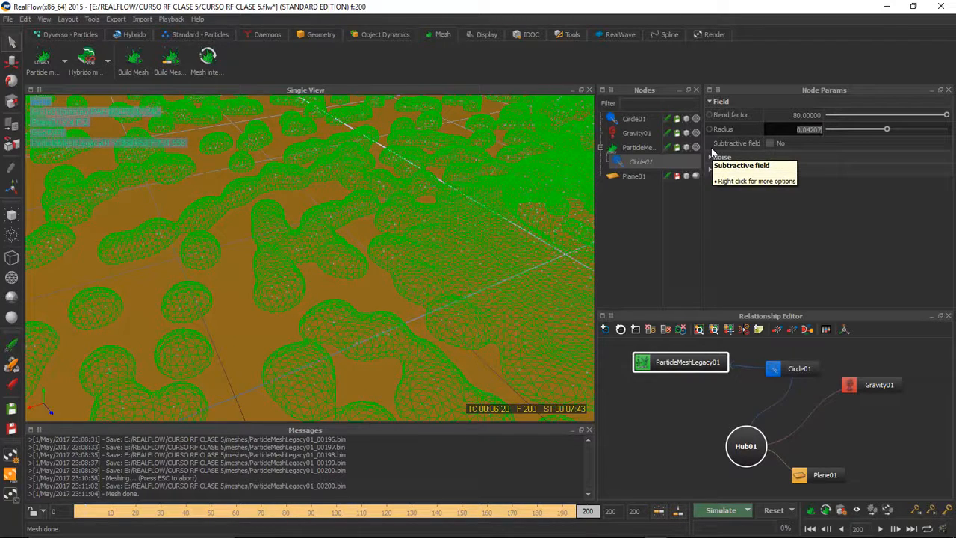
pyautogui.write('0.01')
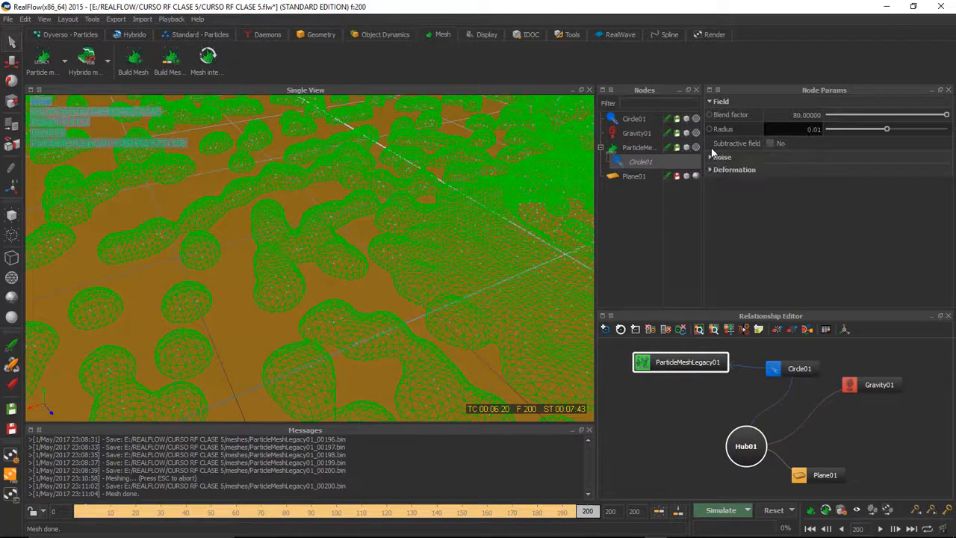
pyautogui.press('Return')
pyautogui.rightClick(637, 150)
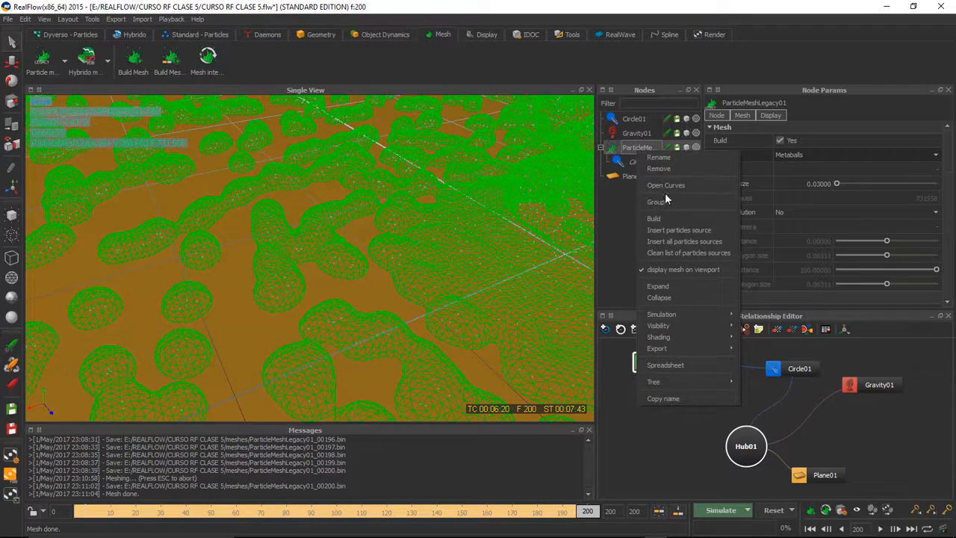
pyautogui.click(652, 221)
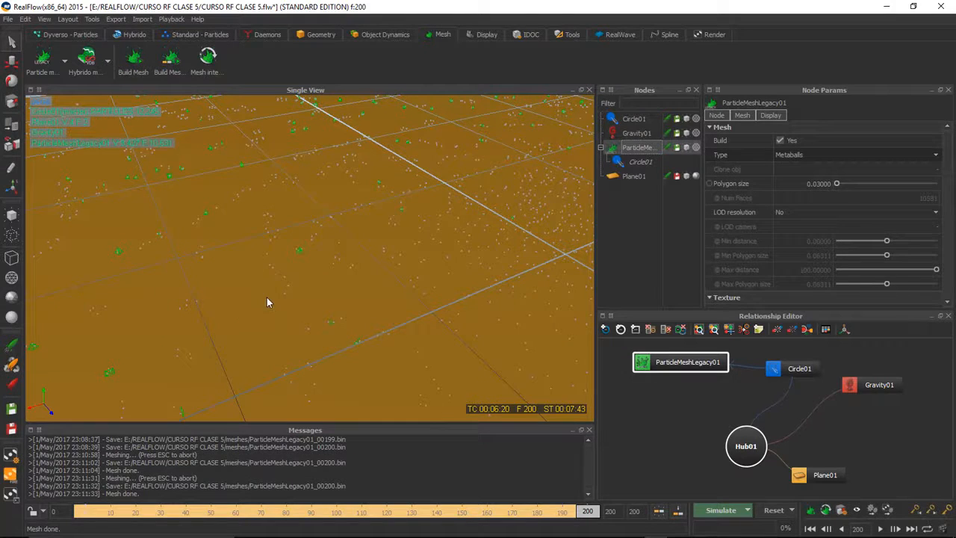
# Set the Field radius of the mesh's Circle01 source to 0.04 and rebuild the legacy particle mesh
pyautogui.scroll(4, 300, 254)
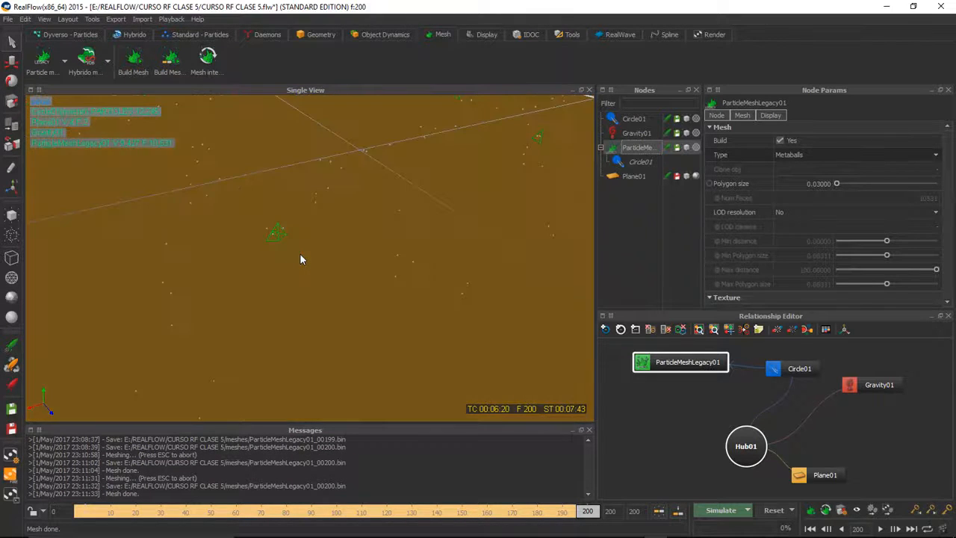
pyautogui.scroll(-7, 300, 254)
pyautogui.scroll(5, 300, 254)
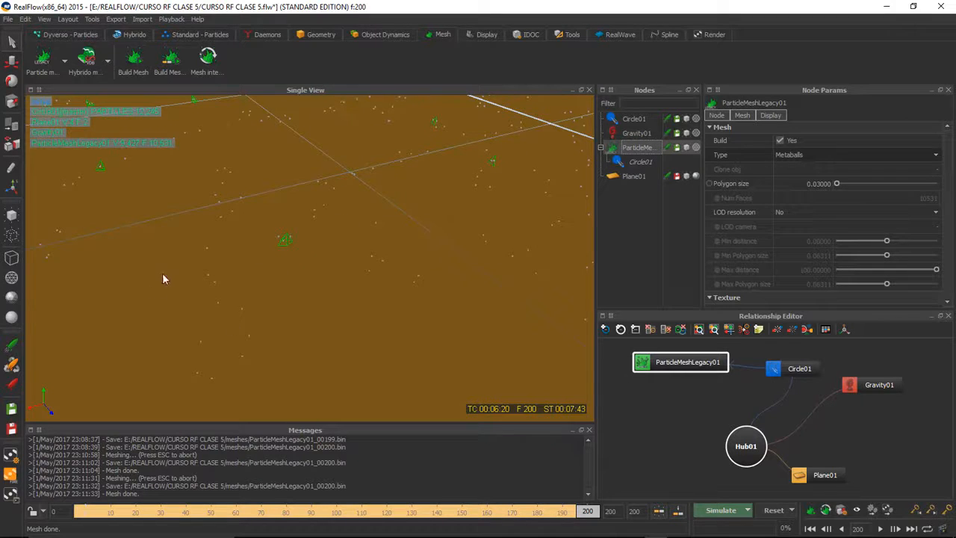
pyautogui.click(637, 161)
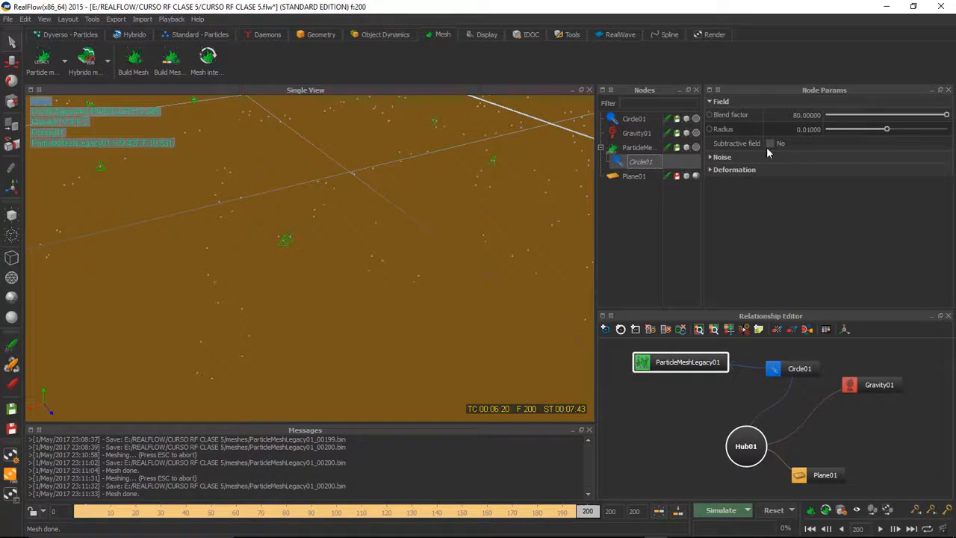
pyautogui.doubleClick(807, 130)
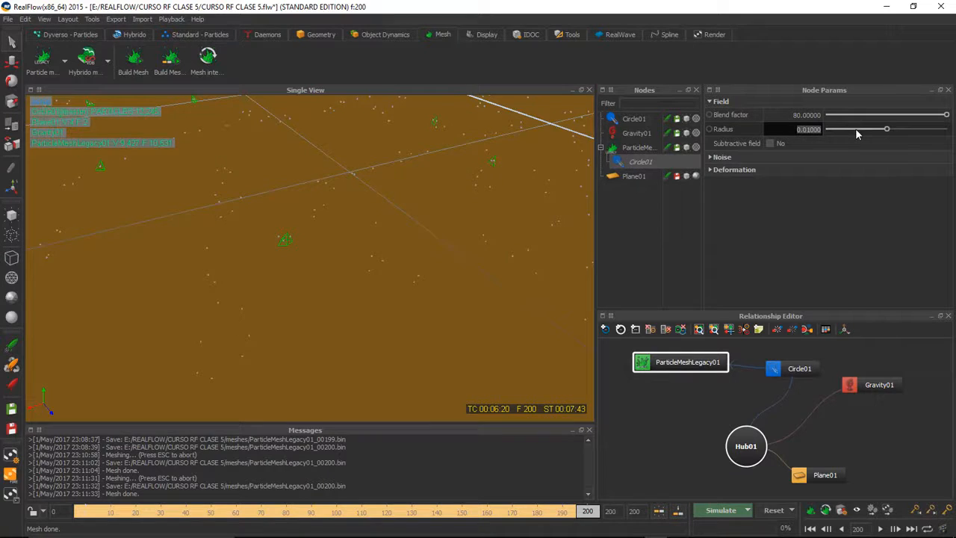
pyautogui.write('0.04')
pyautogui.press('Return')
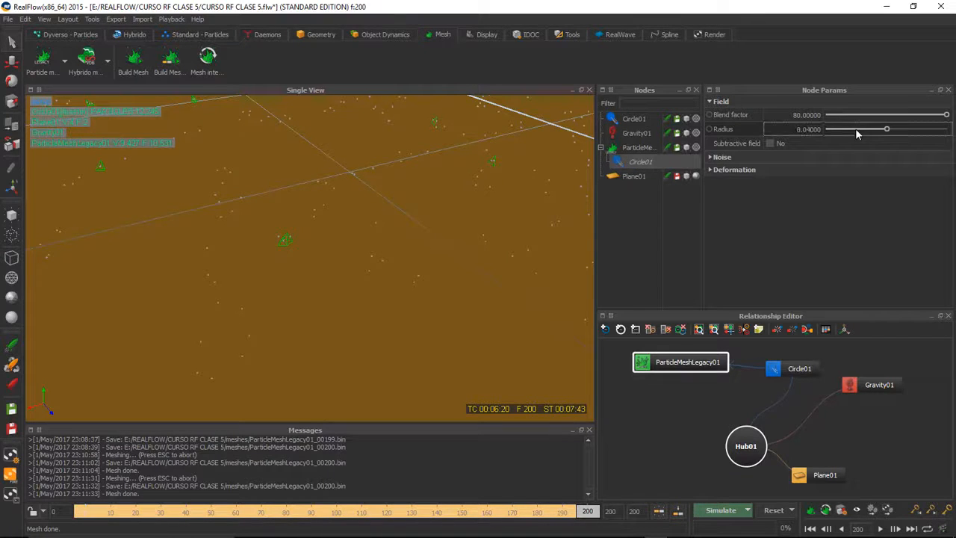
pyautogui.rightClick(627, 149)
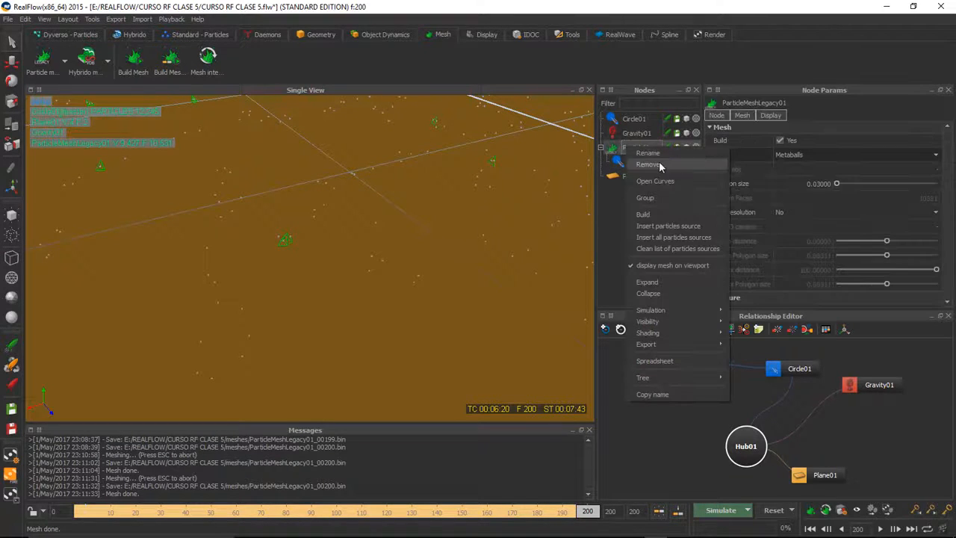
pyautogui.click(654, 217)
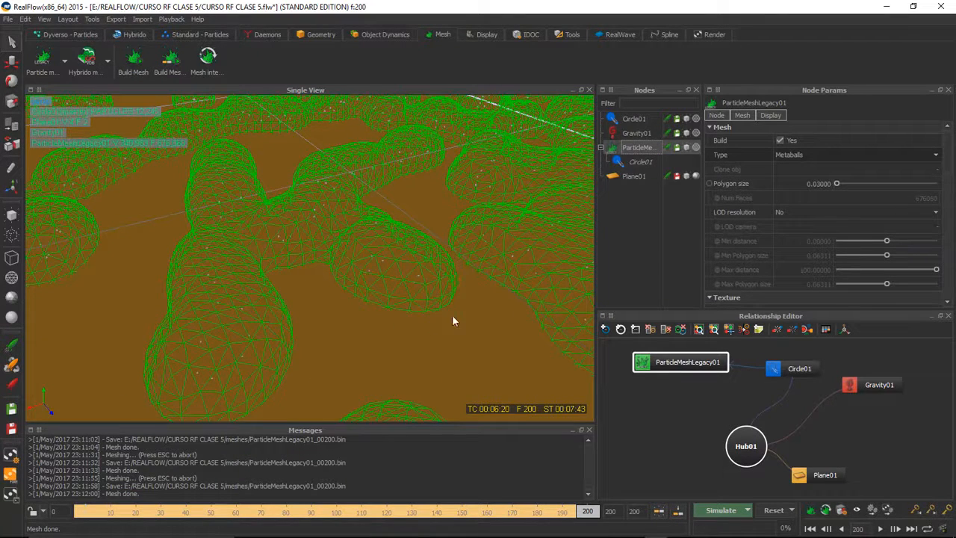
# Set the Field blend factor of the mesh's Circle01 source to 100 and rebuild the legacy particle mesh
pyautogui.click(640, 165)
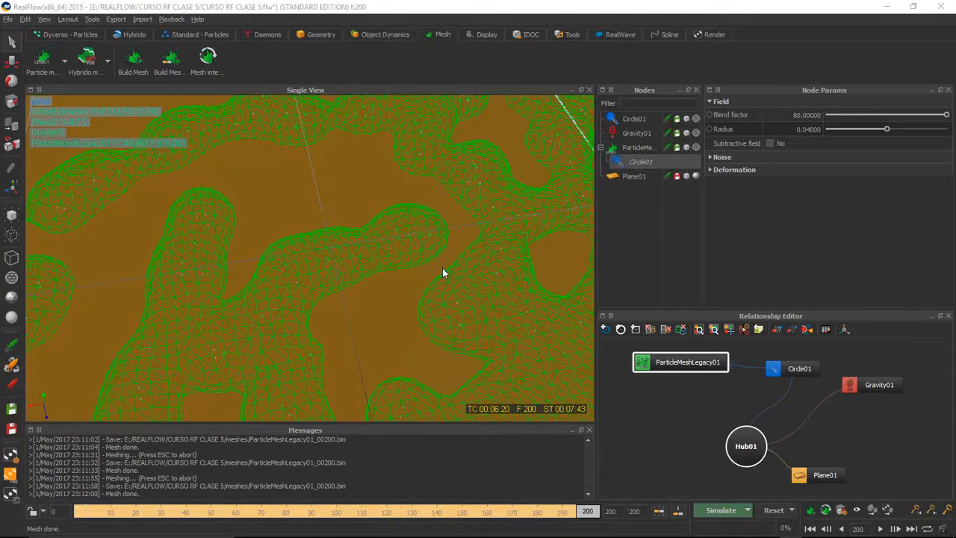
pyautogui.keyDown('alt'); pyautogui.moveTo(414, 250); pyautogui.dragTo(313, 279, button='middle'); pyautogui.keyUp('alt')
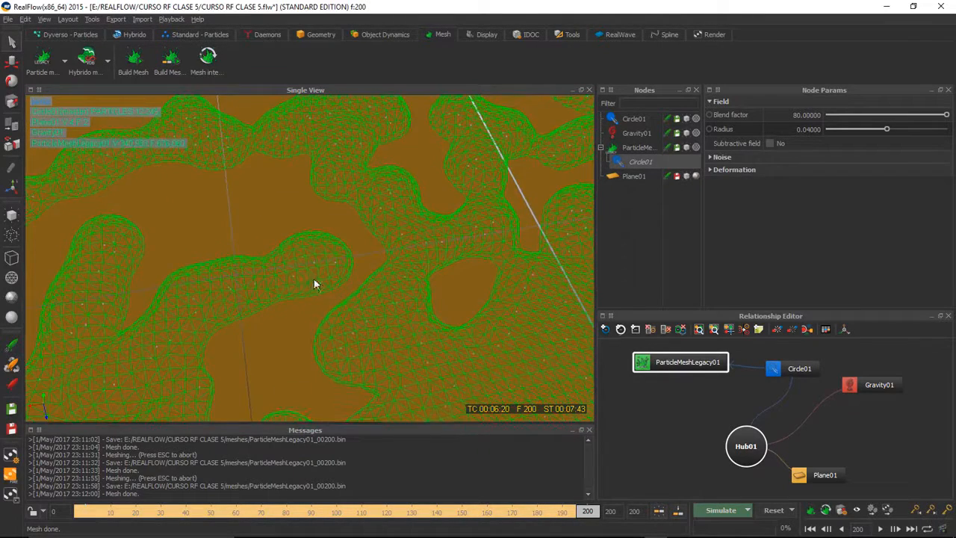
pyautogui.scroll(2, 314, 280)
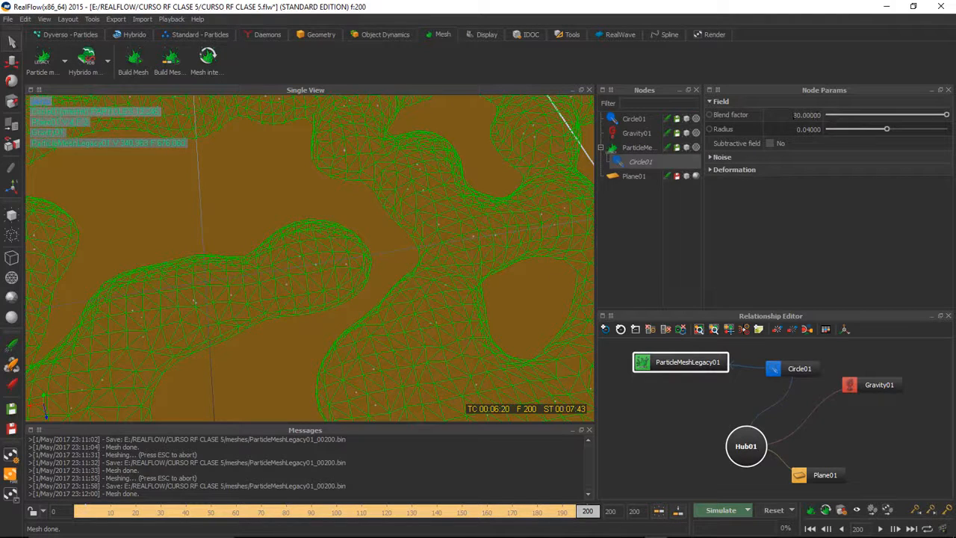
pyautogui.click(803, 115)
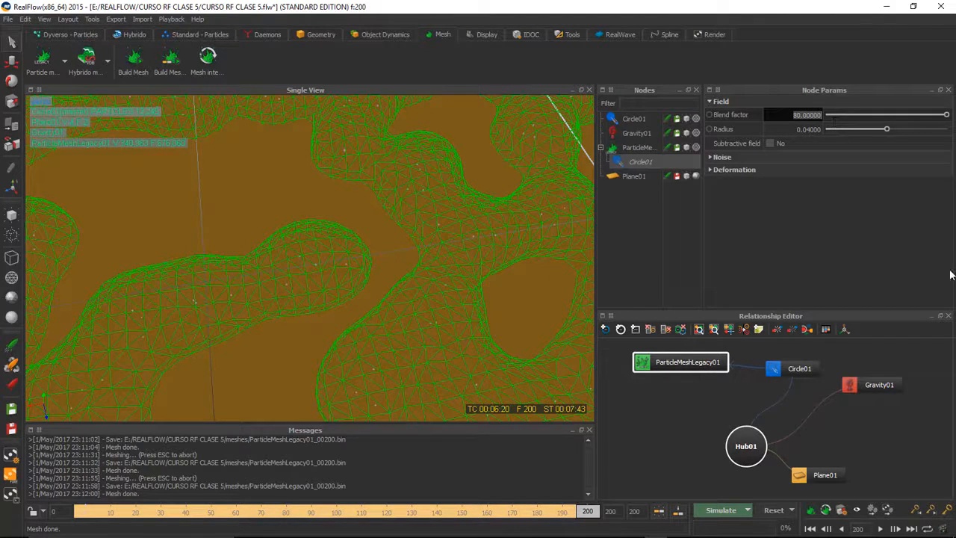
pyautogui.write('100')
pyautogui.press('Return')
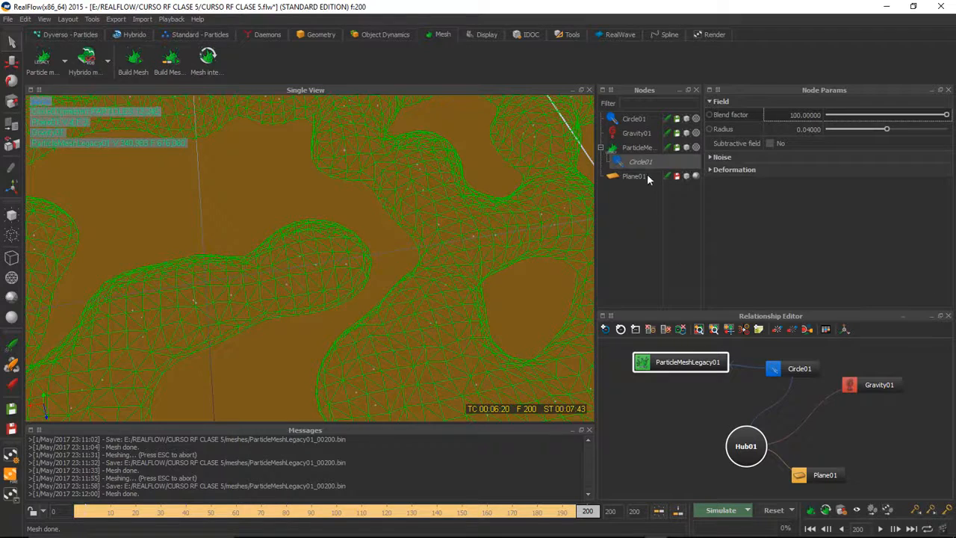
pyautogui.rightClick(636, 147)
pyautogui.click(660, 213)
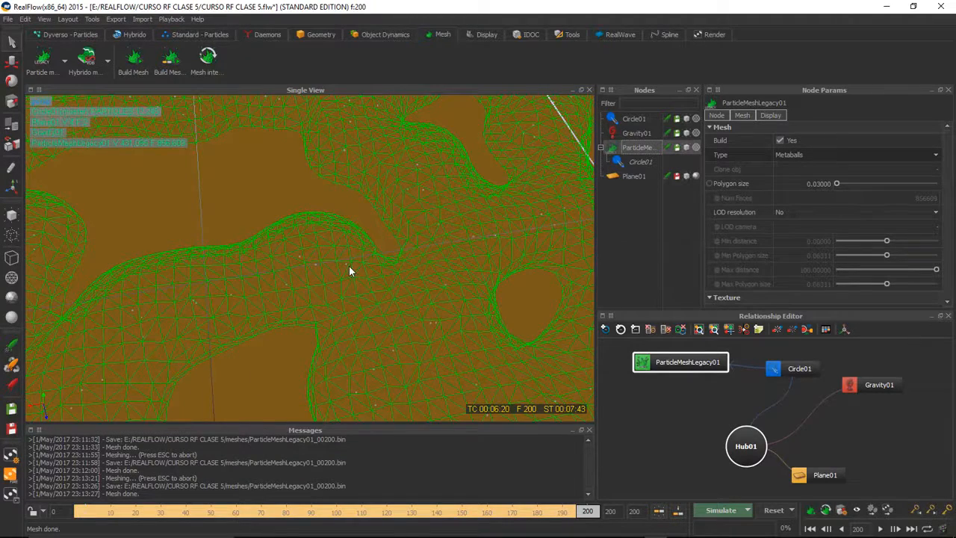
# Return the timeline to frame 0 and change the legacy particle mesh's type from Metaballs to Mpolygons
pyautogui.scroll(-5, 349, 266)
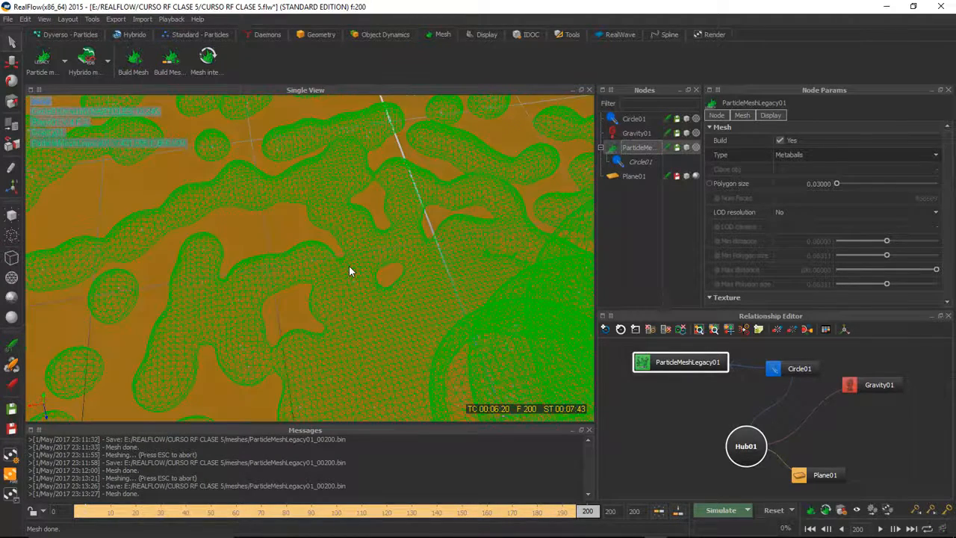
pyautogui.scroll(4, 349, 265)
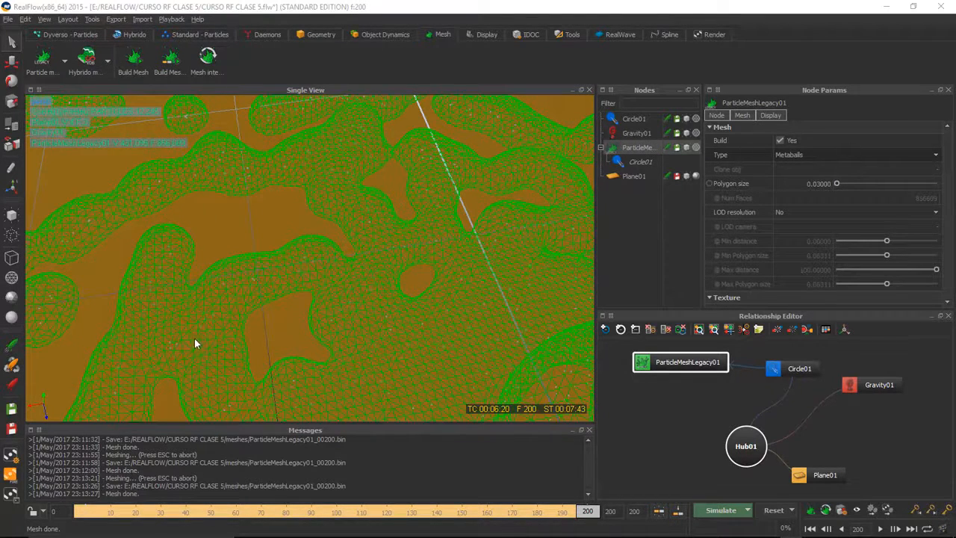
pyautogui.click(813, 156)
pyautogui.scroll(-8, 417, 225)
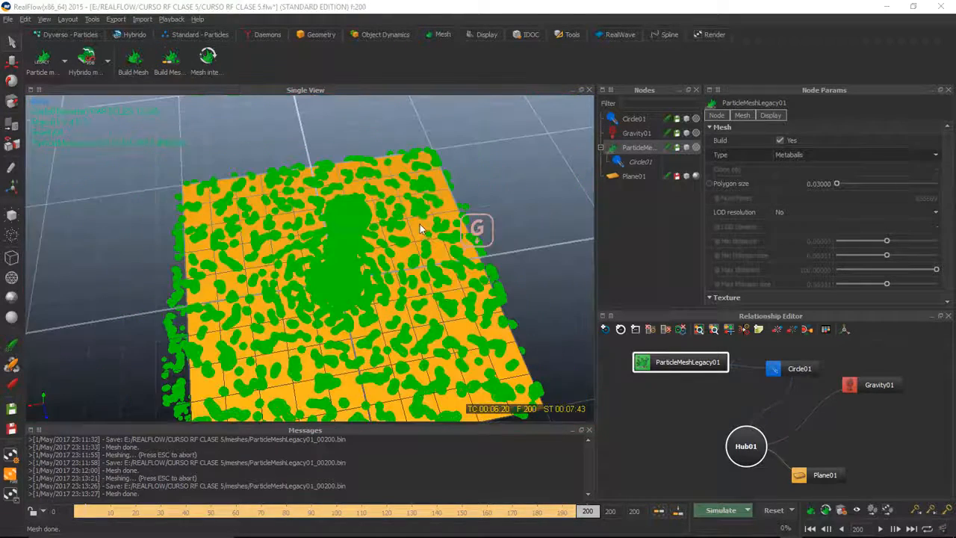
pyautogui.keyDown('alt'); pyautogui.moveTo(464, 180); pyautogui.dragTo(408, 168); pyautogui.keyUp('alt')
pyautogui.moveTo(588, 508)
pyautogui.mouseDown()
pyautogui.moveTo(175, 511)
pyautogui.moveTo(50, 527)
pyautogui.mouseUp()
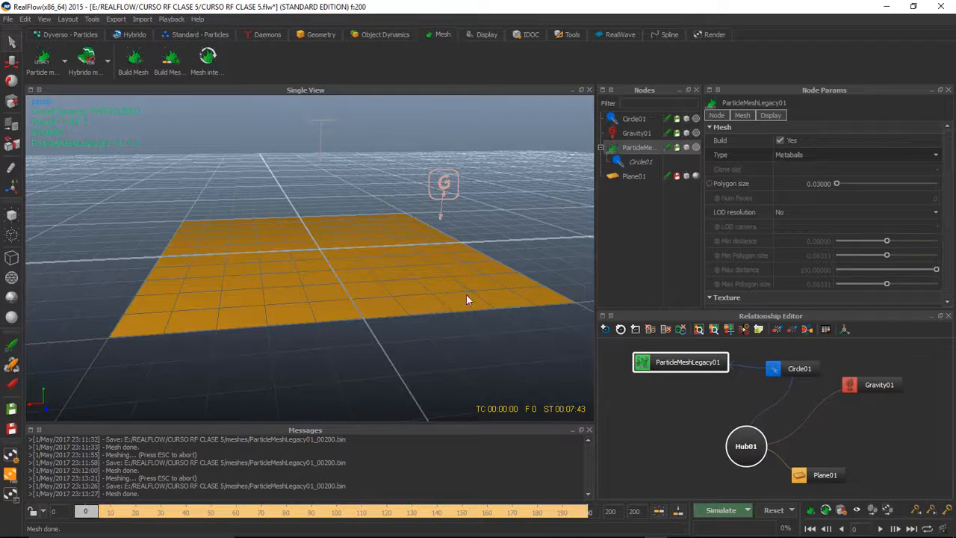
pyautogui.click(813, 154)
pyautogui.click(781, 186)
# Simulate through frame 200, overwriting the cached data from frame 1 on, and inspect the Mpolygons mesh on the plane
pyautogui.click(721, 510)
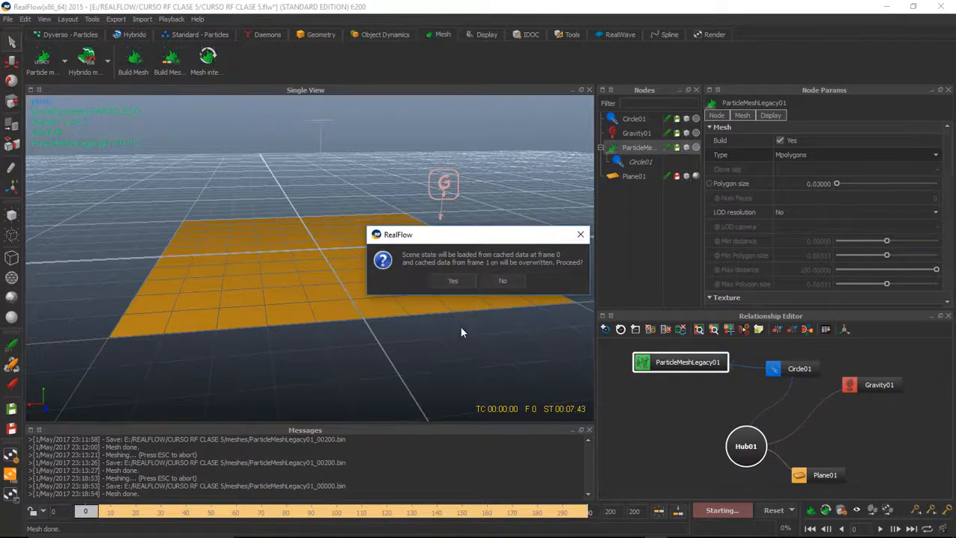
pyautogui.click(453, 281)
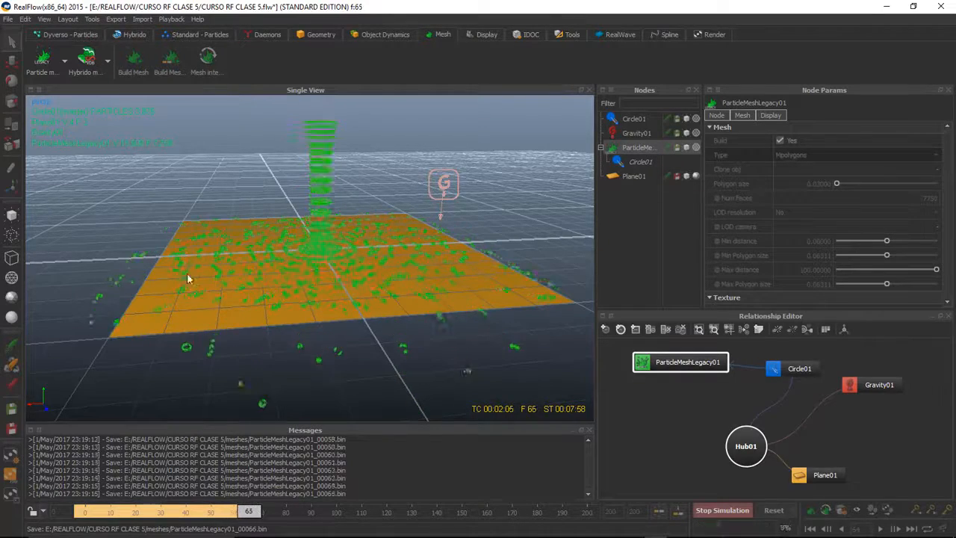
pyautogui.scroll(5, 316, 273)
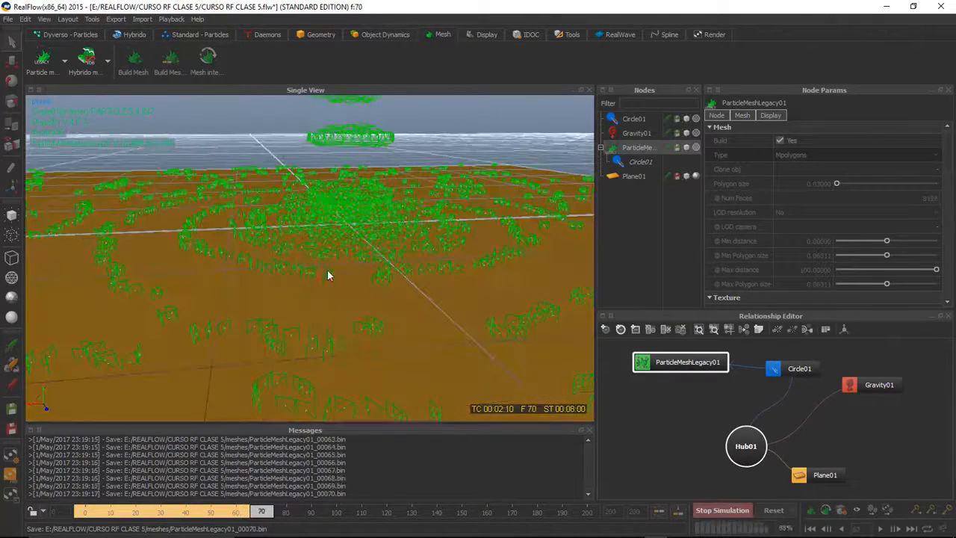
pyautogui.scroll(-3, 329, 275)
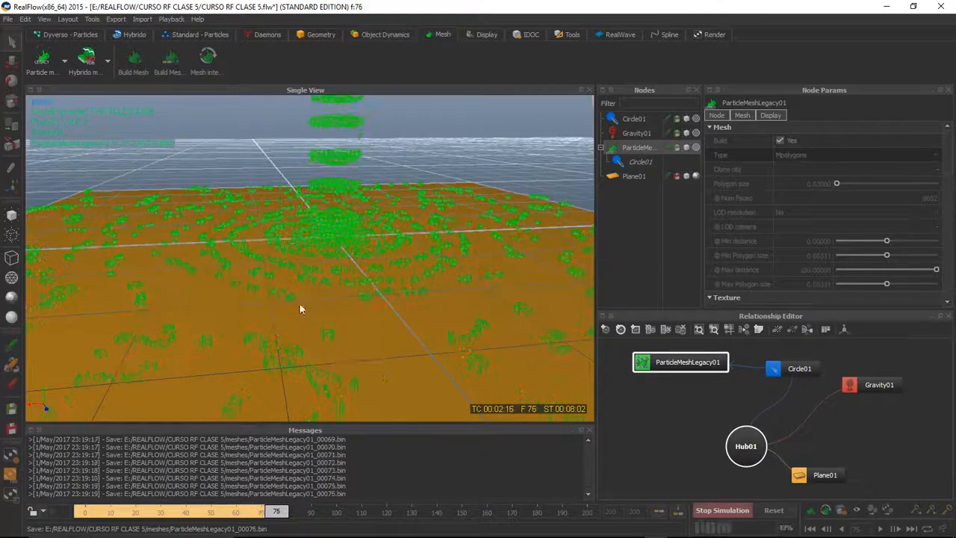
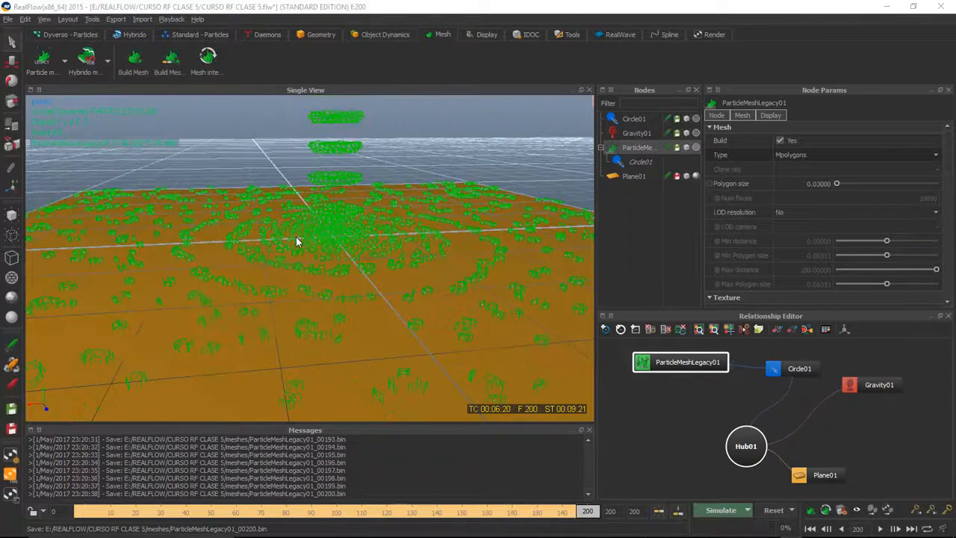
pyautogui.scroll(3, 321, 244)
pyautogui.scroll(-2, 323, 240)
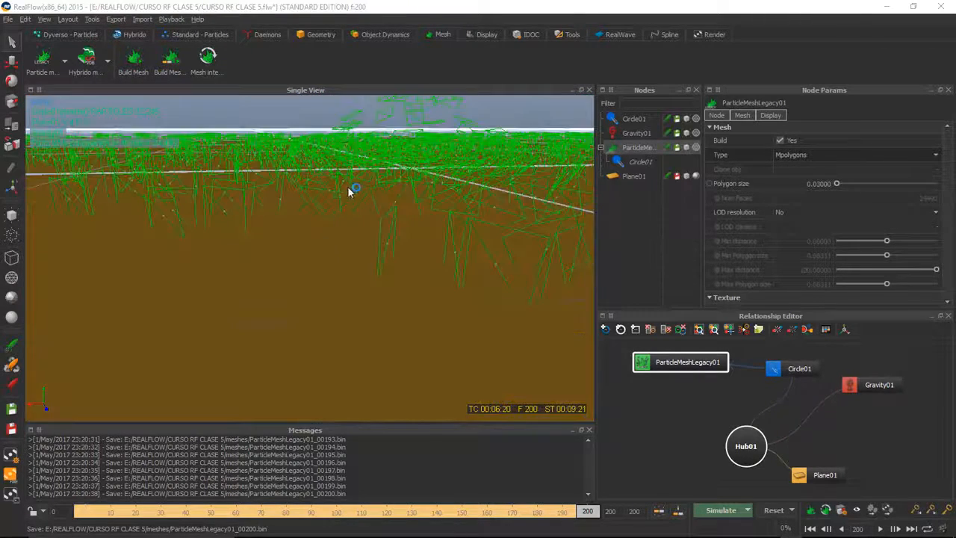
pyautogui.keyDown('alt'); pyautogui.moveTo(346, 179); pyautogui.dragTo(331, 355, button='middle'); pyautogui.keyUp('alt')
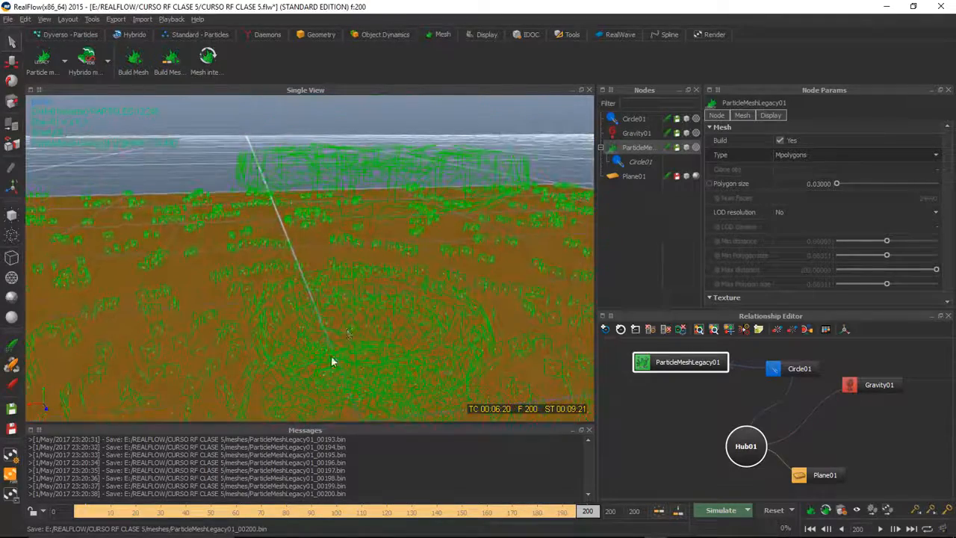
# Try to set the Field blend factor of the mesh's Circle01 source to 900
pyautogui.keyDown('alt'); pyautogui.moveTo(331, 355); pyautogui.dragTo(348, 321); pyautogui.keyUp('alt')
pyautogui.scroll(-2, 348, 315)
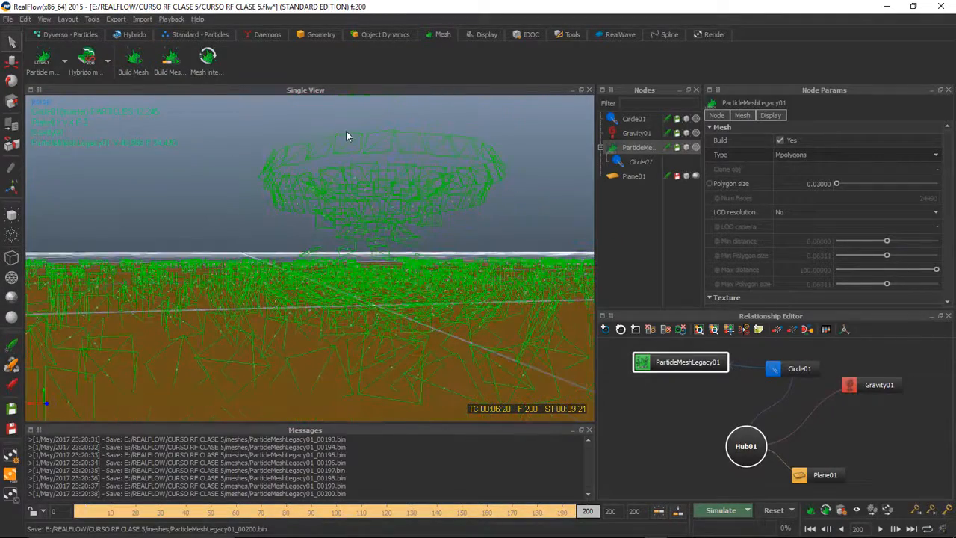
pyautogui.keyDown('alt'); pyautogui.moveTo(346, 132); pyautogui.dragTo(311, 218, button='middle'); pyautogui.keyUp('alt')
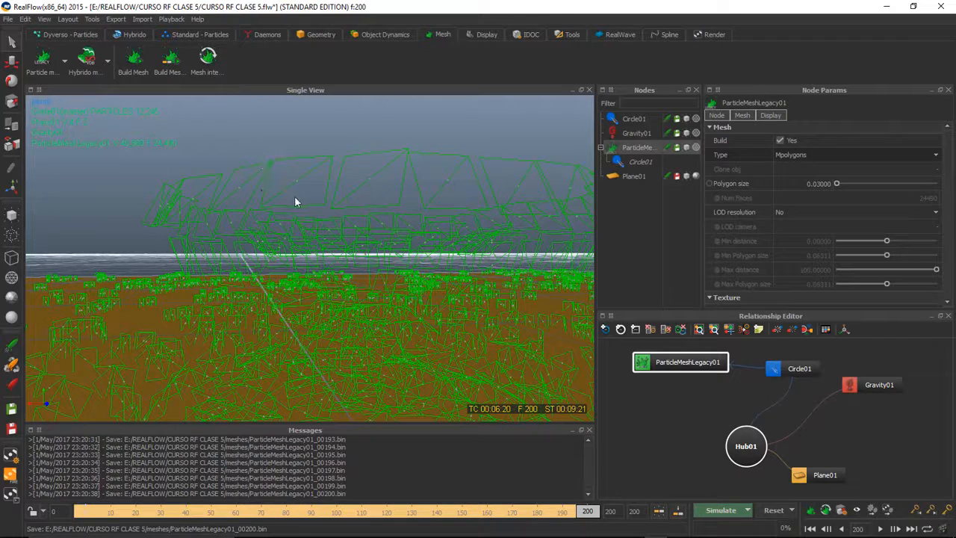
pyautogui.click(639, 162)
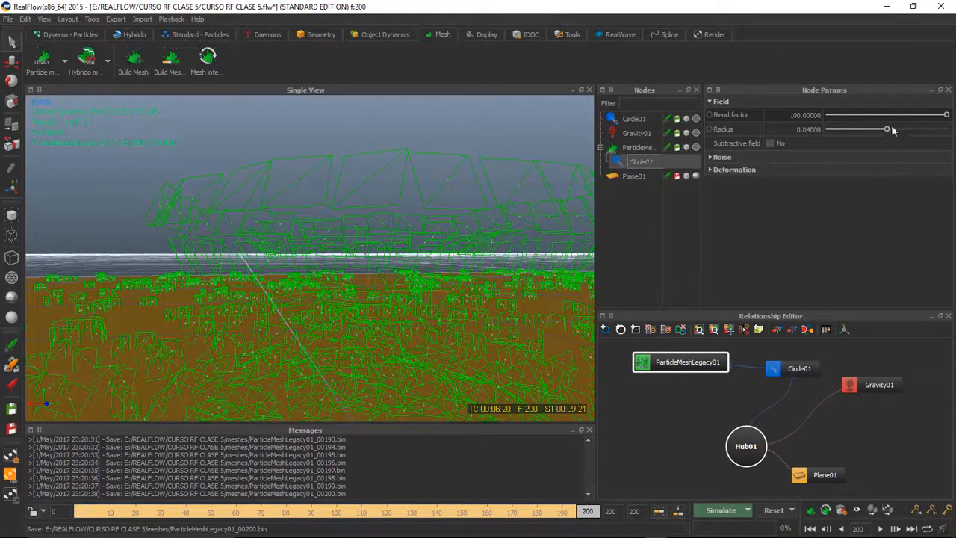
pyautogui.click(796, 114)
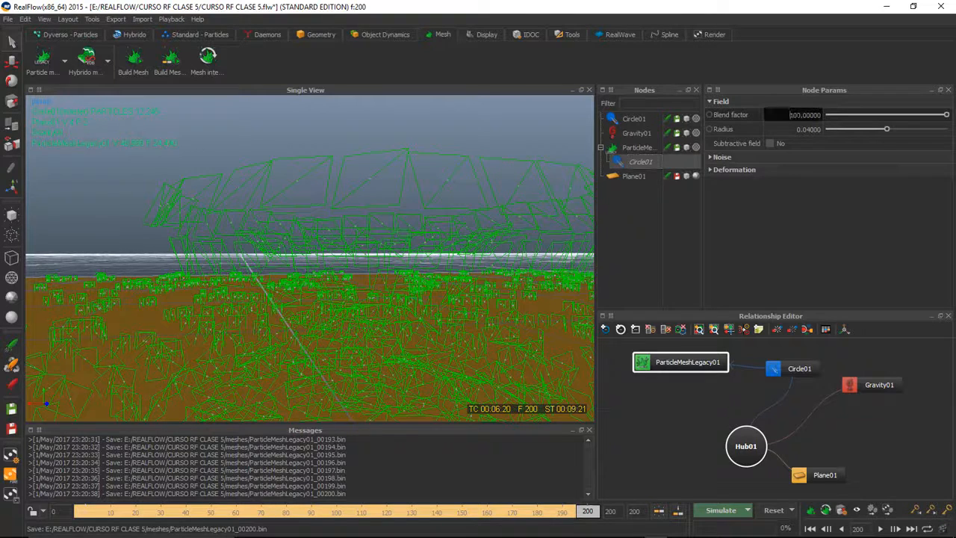
pyautogui.write('90')
pyautogui.write('0')
pyautogui.press('Return')
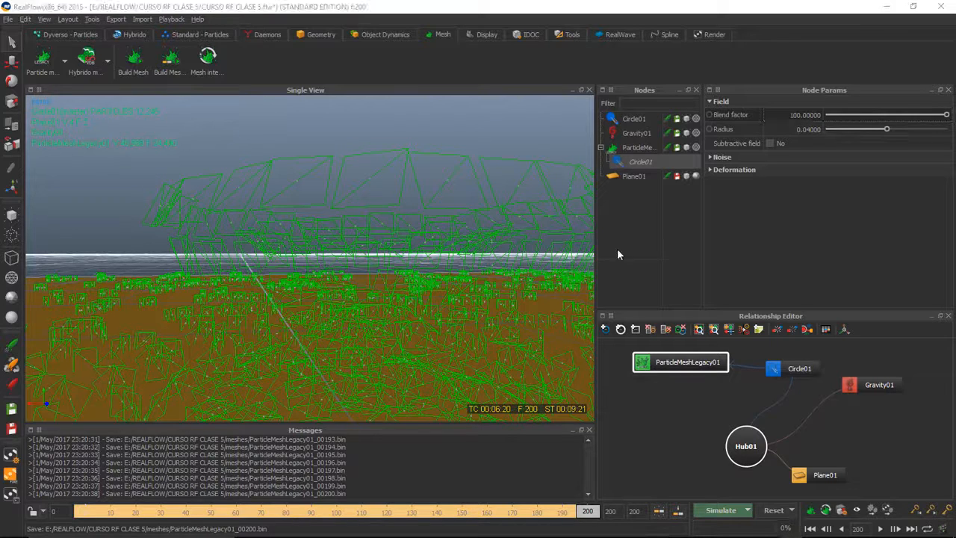
# Return the timeline to frame 0 and change the legacy particle mesh's type from Mpolygons to Clone obj
pyautogui.click(633, 148)
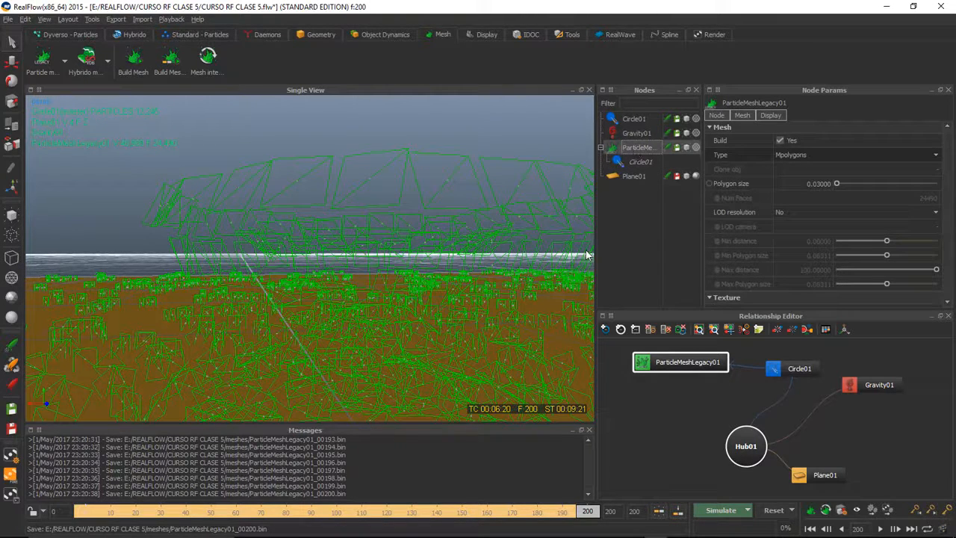
pyautogui.click(806, 155)
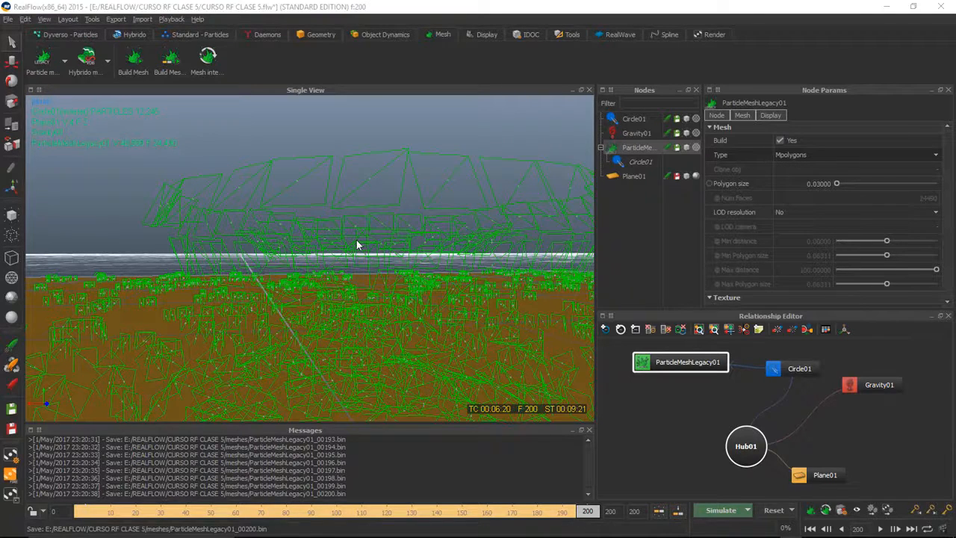
pyautogui.scroll(-8, 309, 242)
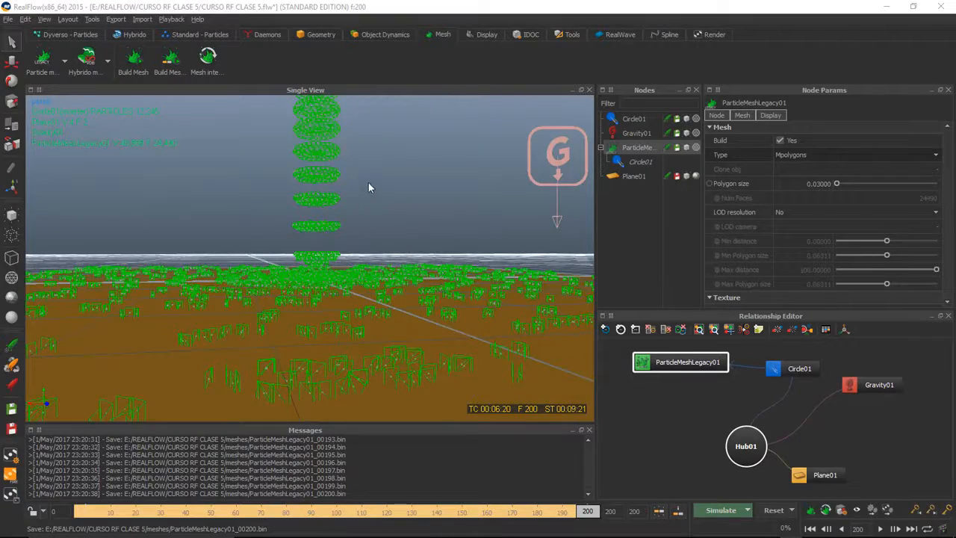
pyautogui.keyDown('alt'); pyautogui.moveTo(369, 182); pyautogui.dragTo(356, 228, button='middle'); pyautogui.keyUp('alt')
pyautogui.scroll(-4, 357, 225)
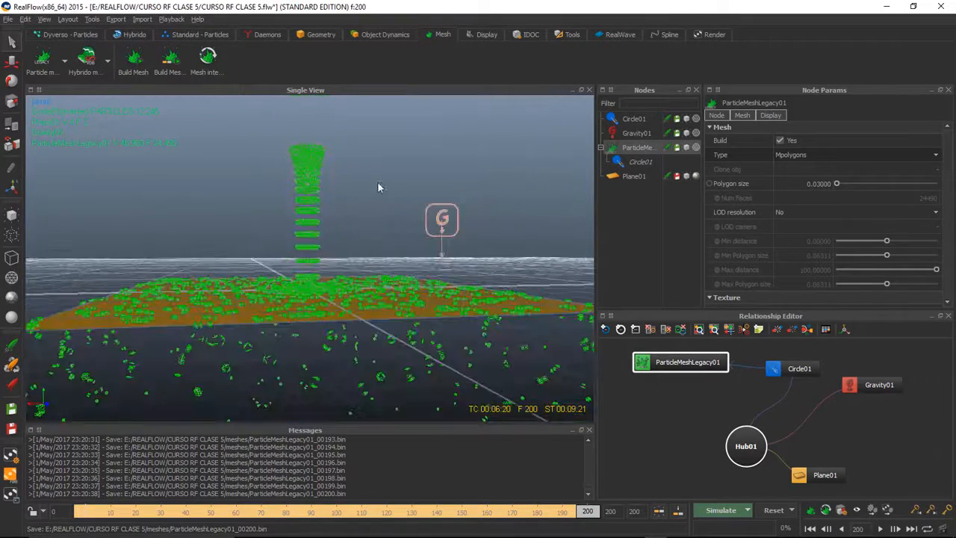
pyautogui.keyDown('alt'); pyautogui.moveTo(378, 183); pyautogui.dragTo(370, 199); pyautogui.keyUp('alt')
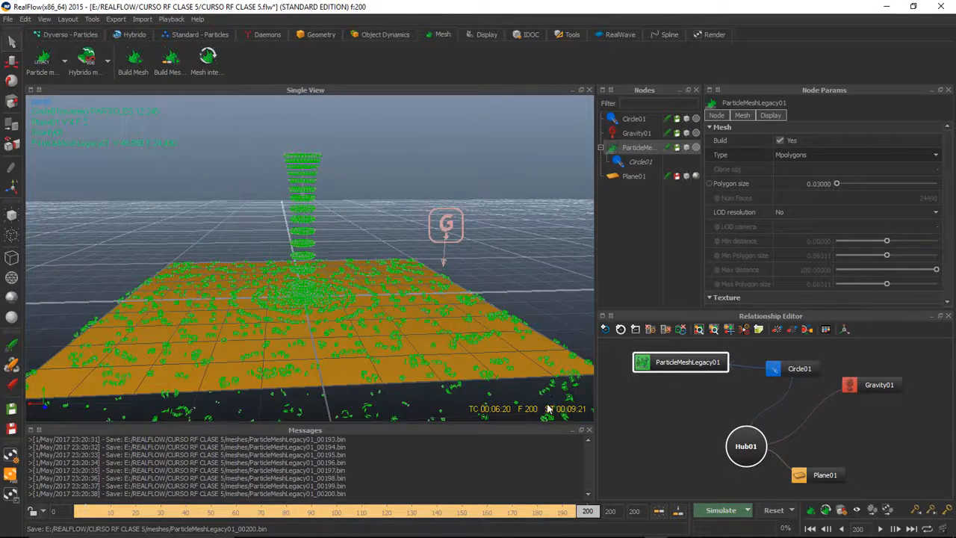
pyautogui.moveTo(582, 509); pyautogui.dragTo(55, 518)
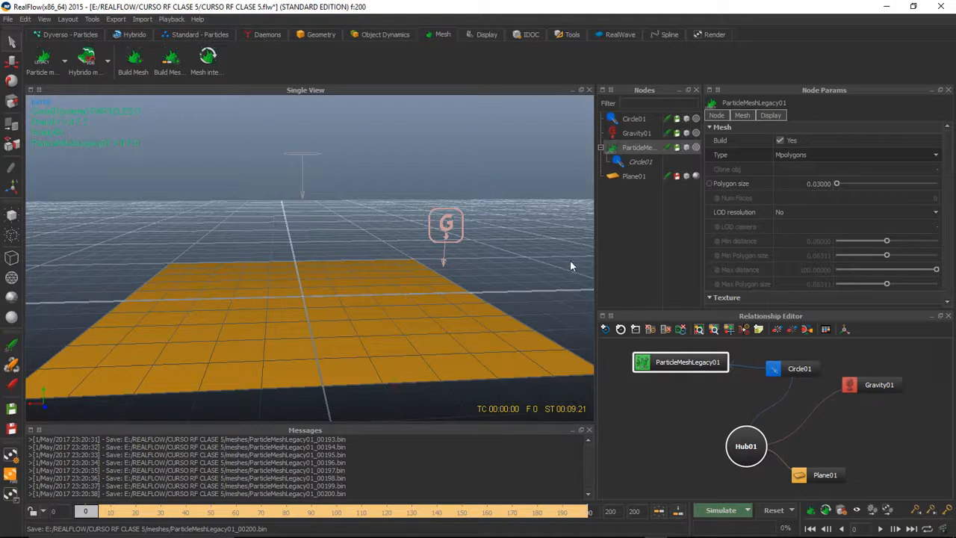
pyautogui.click(813, 158)
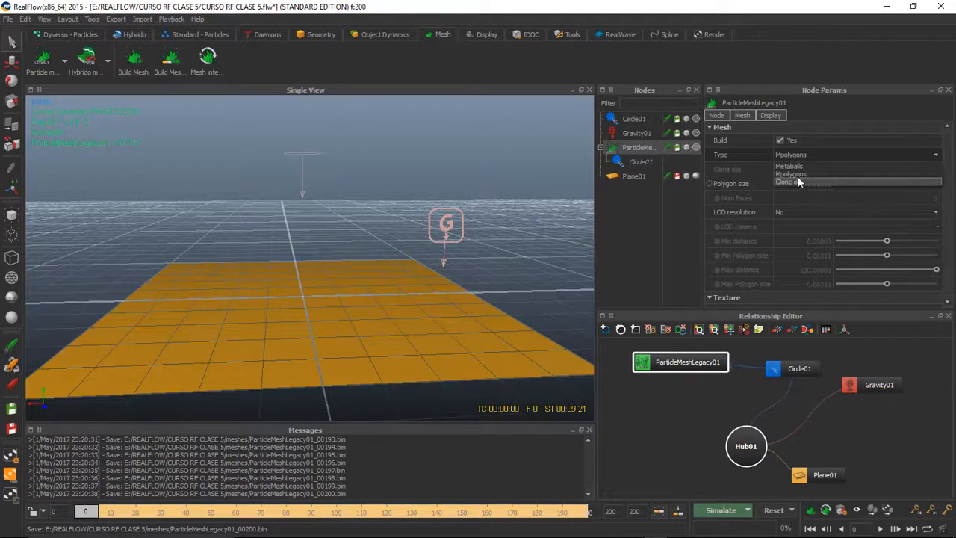
pyautogui.click(798, 177)
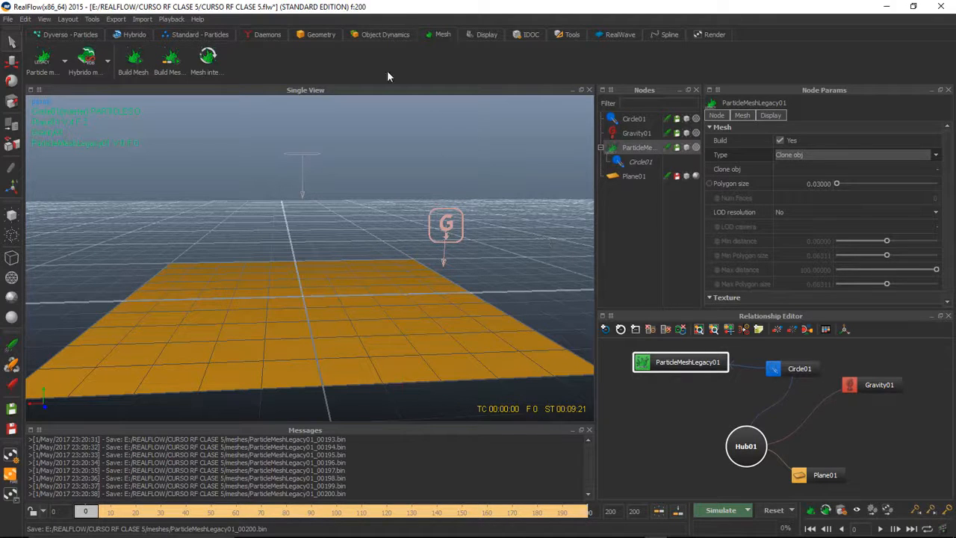
# Add a sphere to the scene and raise it to the circle emitter, about 3.88 along the vertical axis
pyautogui.click(319, 35)
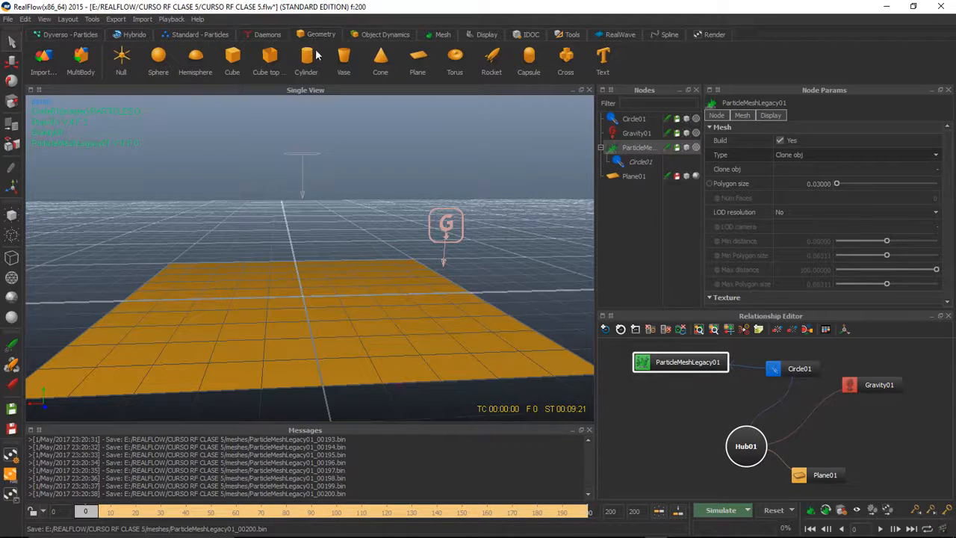
pyautogui.click(158, 61)
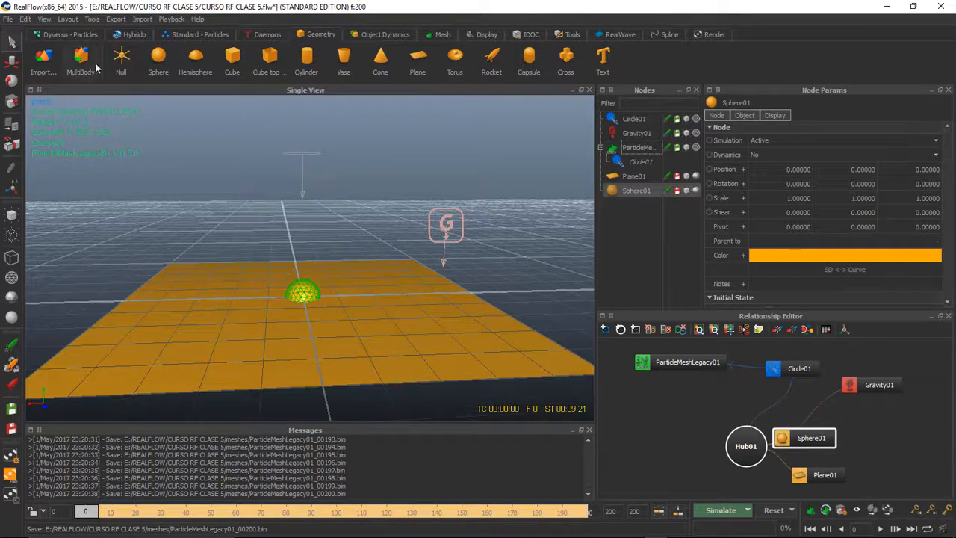
pyautogui.click(11, 62)
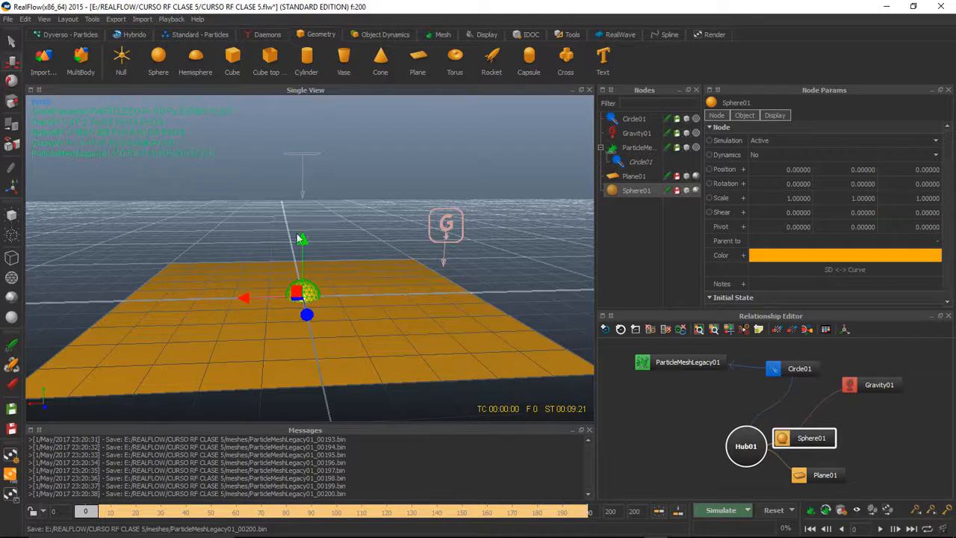
pyautogui.moveTo(303, 236); pyautogui.dragTo(301, 96)
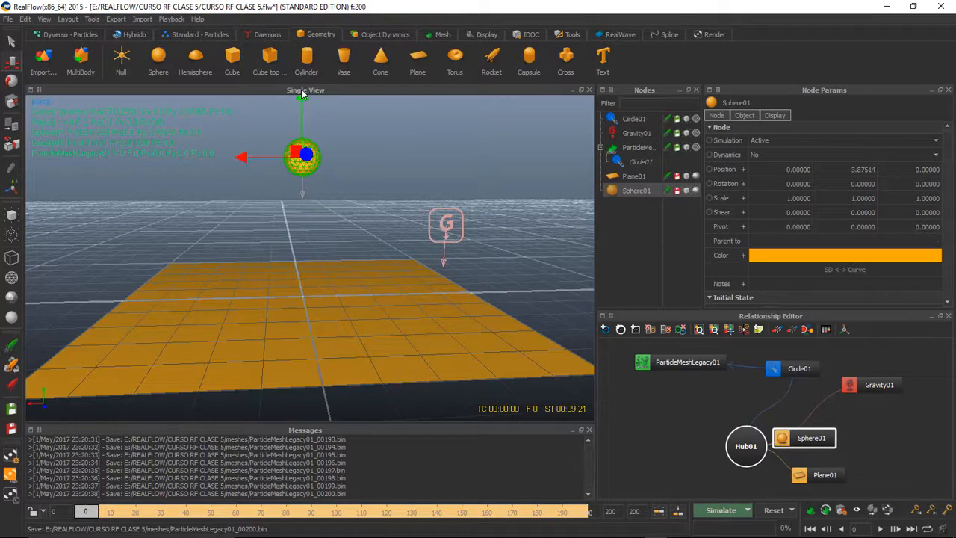
# Scale the sphere down uniformly to a tiny ball just below the circle emitter
pyautogui.click(12, 103)
pyautogui.moveTo(259, 132); pyautogui.dragTo(113, 128)
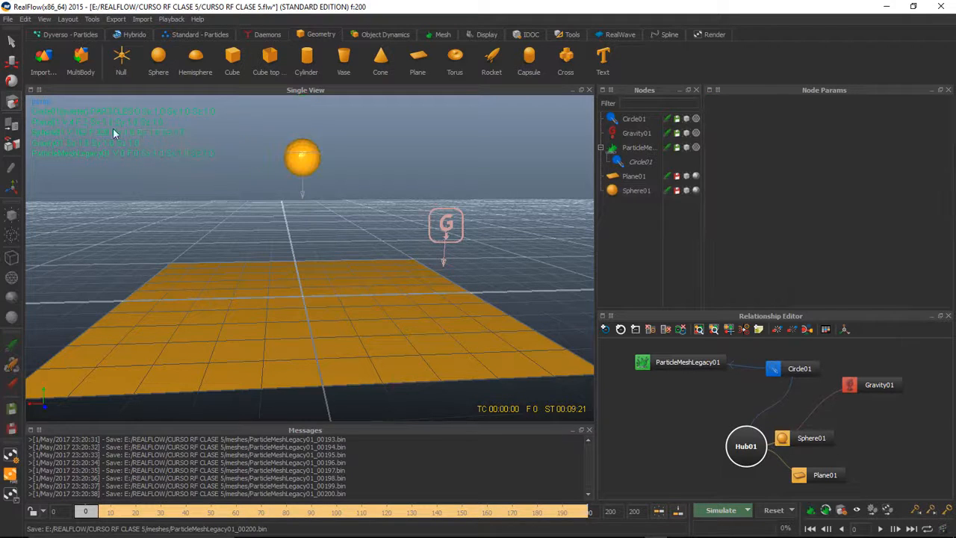
pyautogui.click(614, 190)
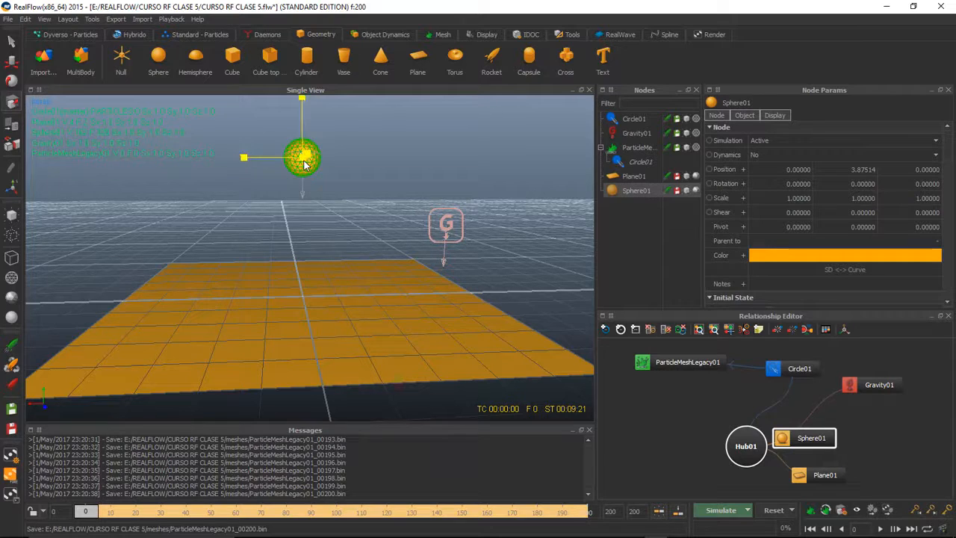
pyautogui.moveTo(302, 157); pyautogui.dragTo(234, 193)
pyautogui.click(438, 166)
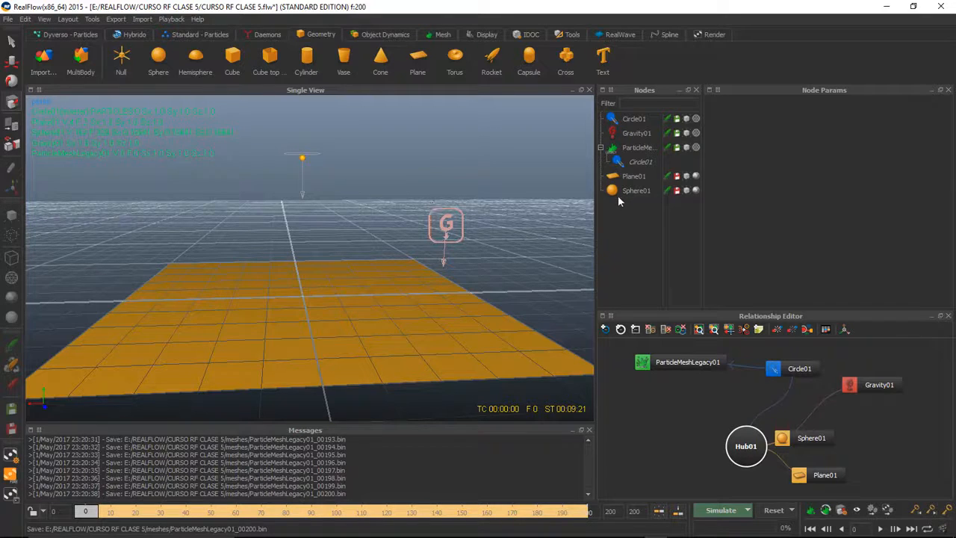
# Keep the legacy particle mesh's type as Clone obj and assign Sphere01 as its clone object
pyautogui.click(640, 161)
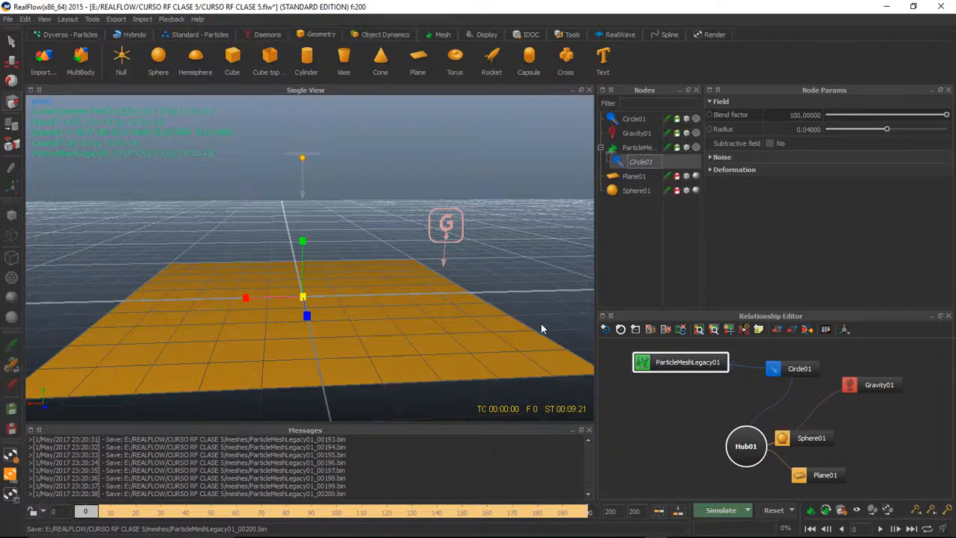
pyautogui.click(639, 149)
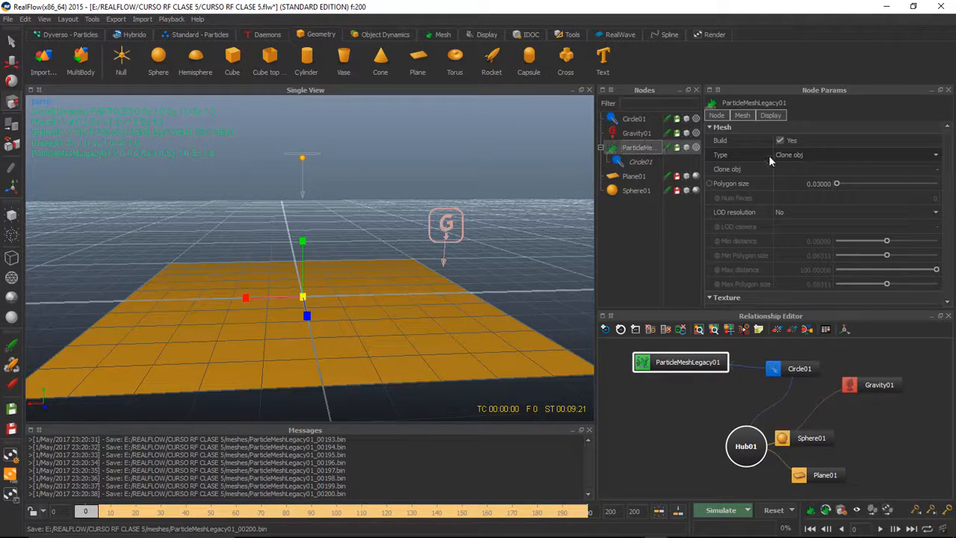
pyautogui.click(810, 157)
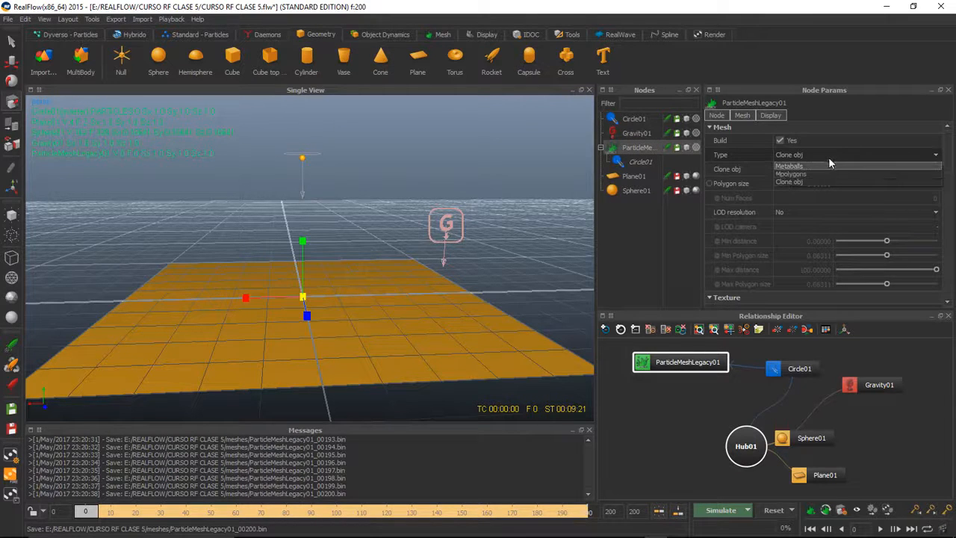
pyautogui.click(821, 183)
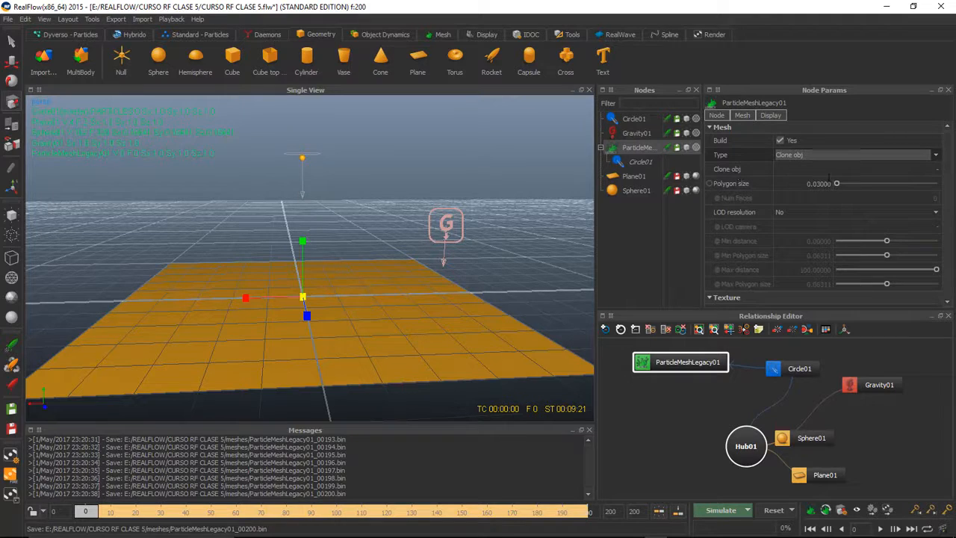
pyautogui.click(832, 170)
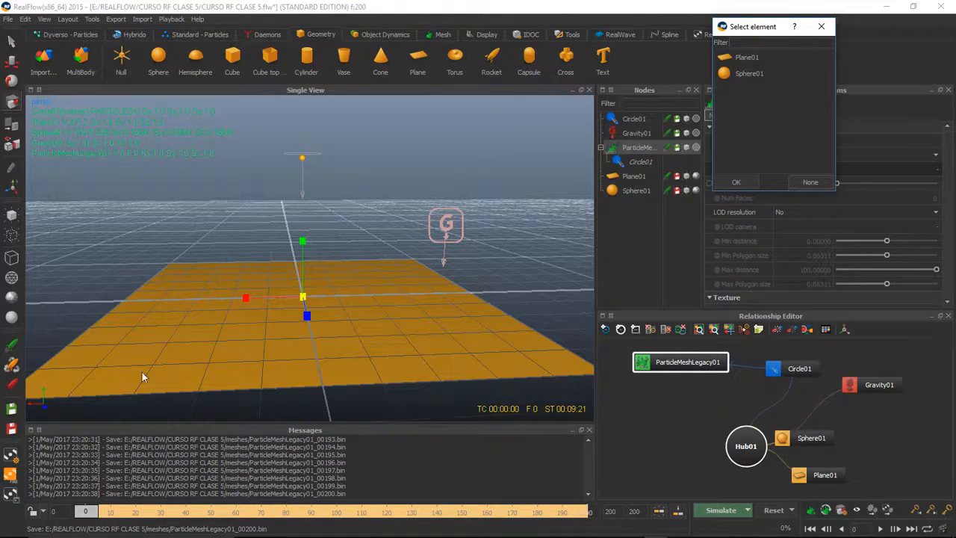
pyautogui.click(728, 73)
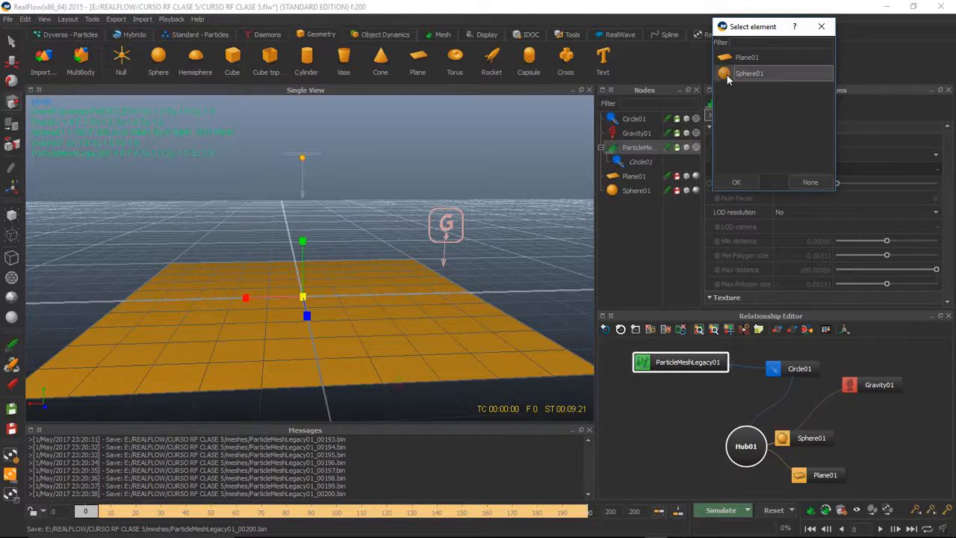
pyautogui.click(737, 183)
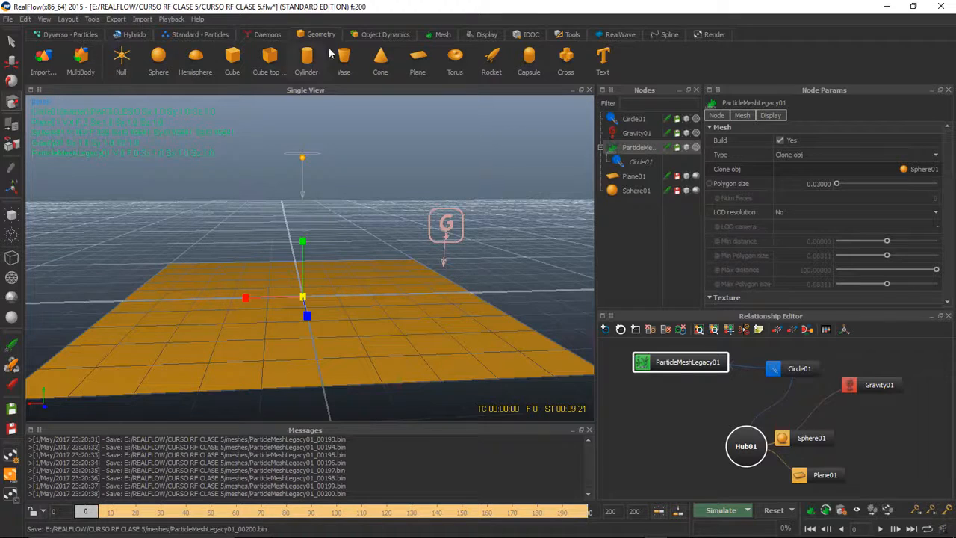
# Rebuild the mesh and simulate with cached data overwritten from frame 1 on, stopping the simulation at frame 44
pyautogui.click(432, 38)
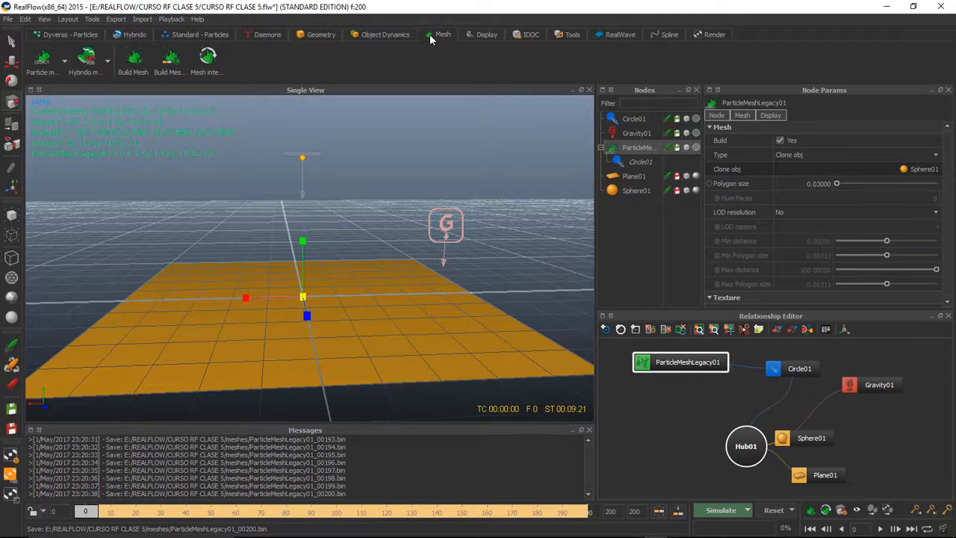
pyautogui.click(134, 62)
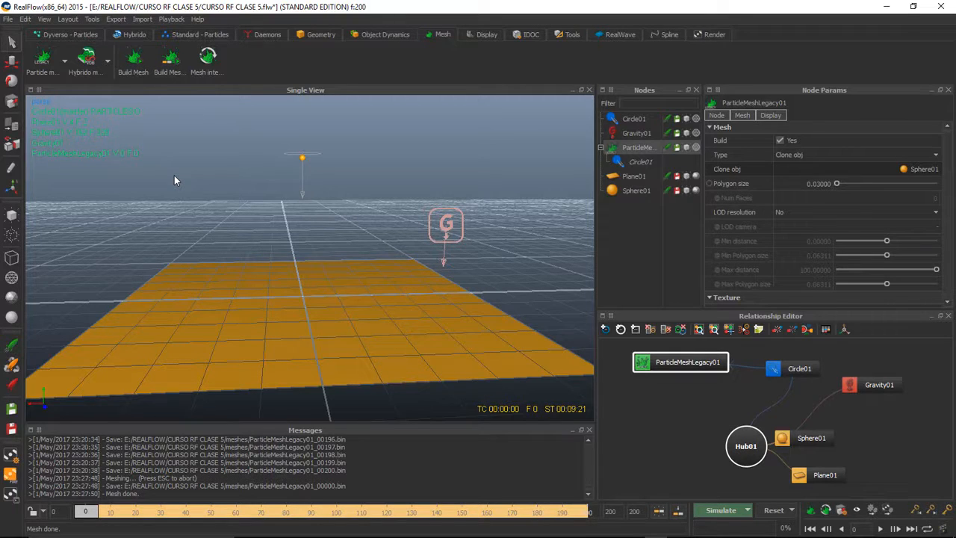
pyautogui.click(720, 510)
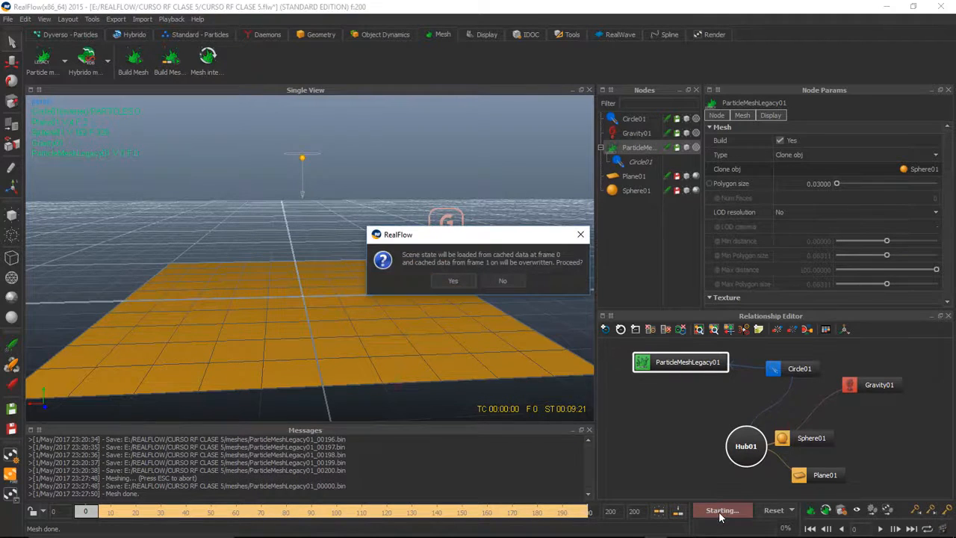
pyautogui.click(451, 283)
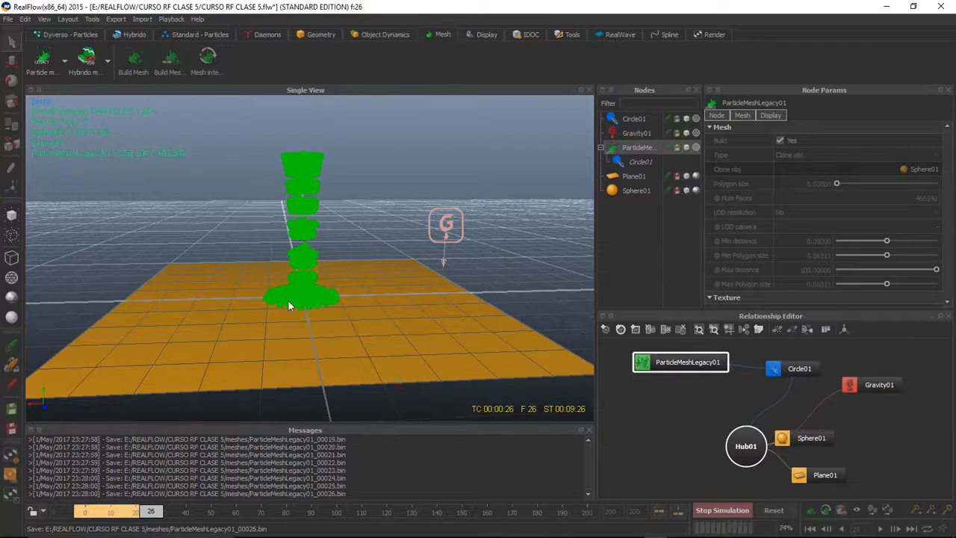
pyautogui.scroll(3, 287, 300)
pyautogui.scroll(3, 287, 300)
pyautogui.scroll(-3, 287, 300)
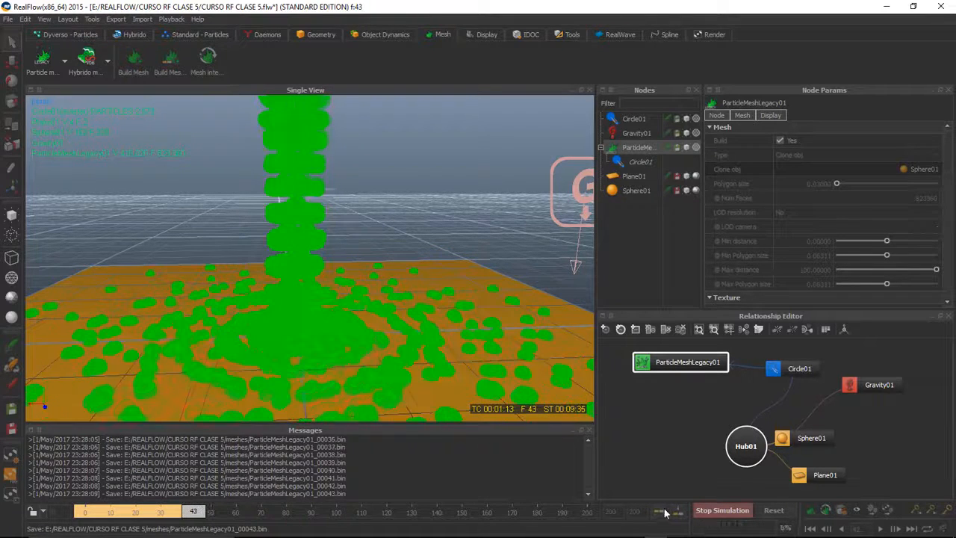
pyautogui.click(700, 509)
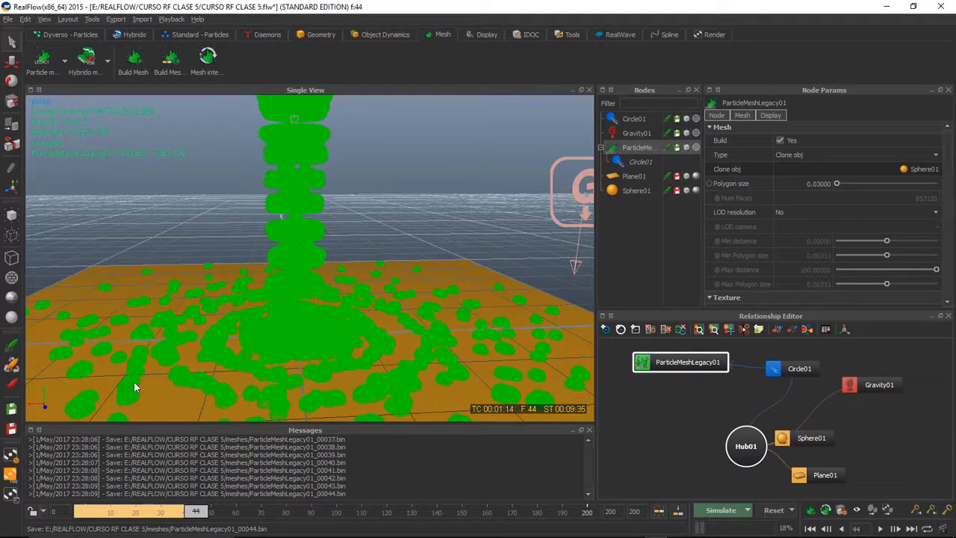
# Examine the cloned-sphere mesh on the plane and in the falling column, both close up and from a distance
pyautogui.keyDown('alt'); pyautogui.moveTo(135, 387); pyautogui.dragTo(226, 387, button='middle'); pyautogui.keyUp('alt')
pyautogui.scroll(5, 206, 398)
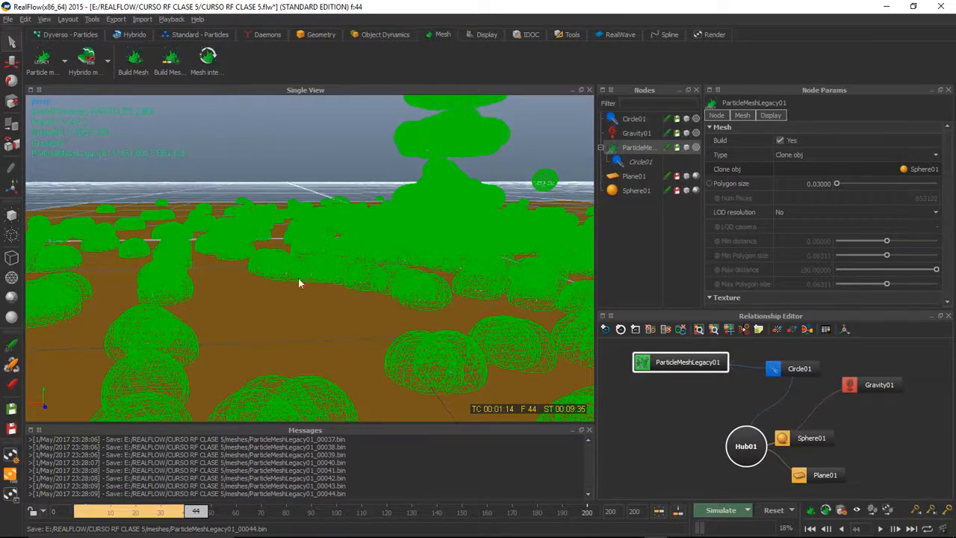
pyautogui.scroll(-5, 340, 239)
pyautogui.keyDown('alt'); pyautogui.moveTo(389, 211); pyautogui.dragTo(355, 272, button='middle'); pyautogui.keyUp('alt')
pyautogui.moveTo(441, 212)
pyautogui.keyDown('alt'); pyautogui.mouseDown(button='right')
pyautogui.moveTo(426, 235)
pyautogui.moveTo(469, 160)
pyautogui.moveTo(442, 205)
pyautogui.mouseUp(button='right'); pyautogui.keyUp('alt')
pyautogui.keyDown('alt'); pyautogui.moveTo(443, 205); pyautogui.dragTo(478, 187); pyautogui.keyUp('alt')
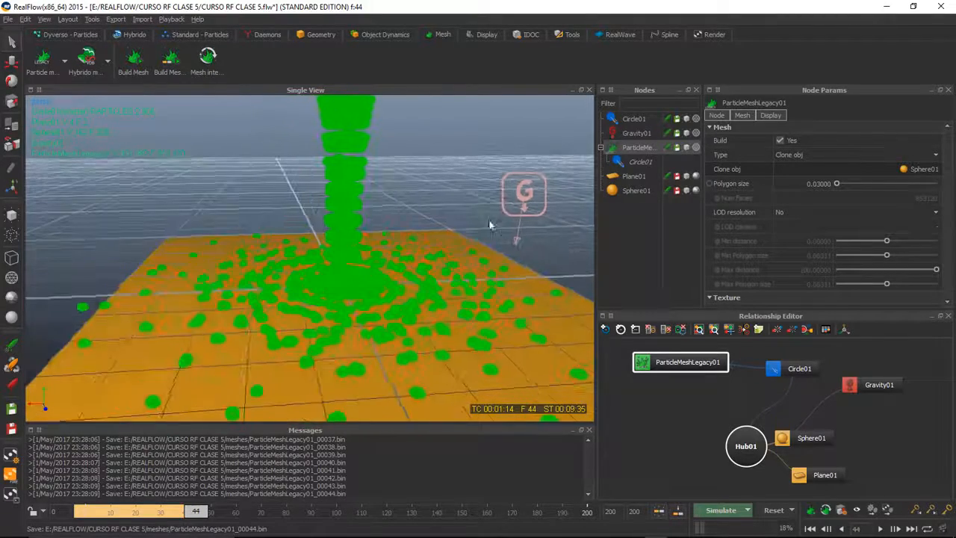
# Resume the simulation from frame 44 up to frame 178 and select the mesh's Circle01 particle source
pyautogui.click(721, 512)
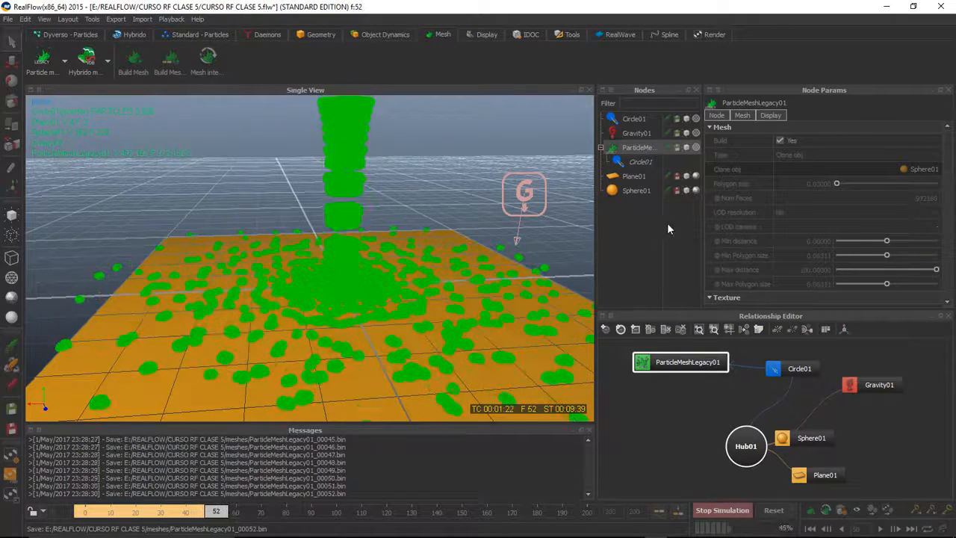
pyautogui.click(634, 167)
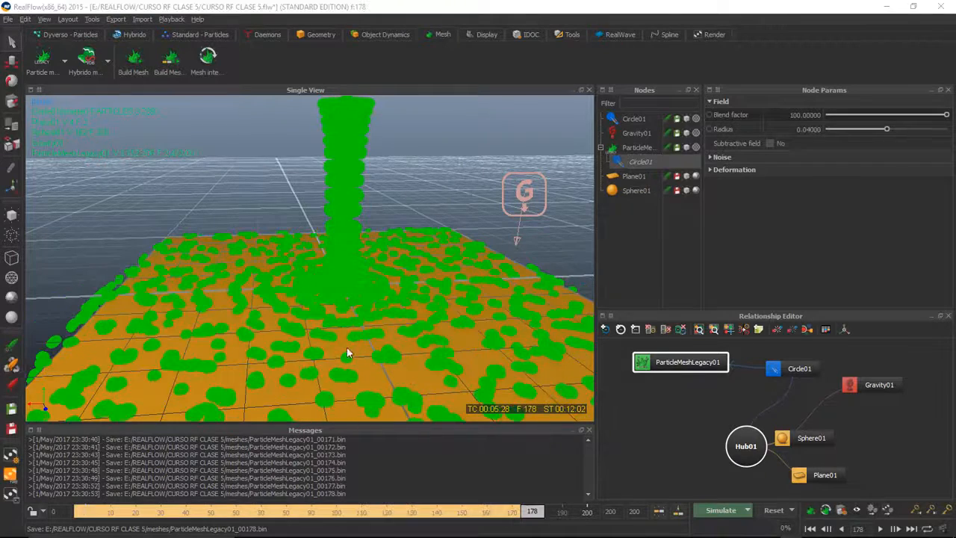
pyautogui.scroll(1, 329, 330)
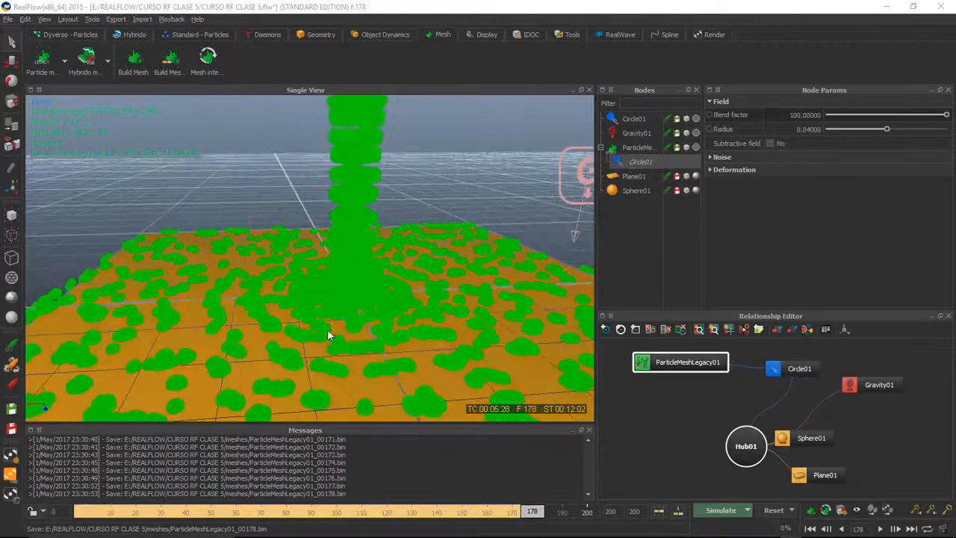
pyautogui.scroll(-1, 331, 330)
# Return the timeline to frame 0 and delete Sphere01
pyautogui.moveTo(512, 514); pyautogui.dragTo(65, 522)
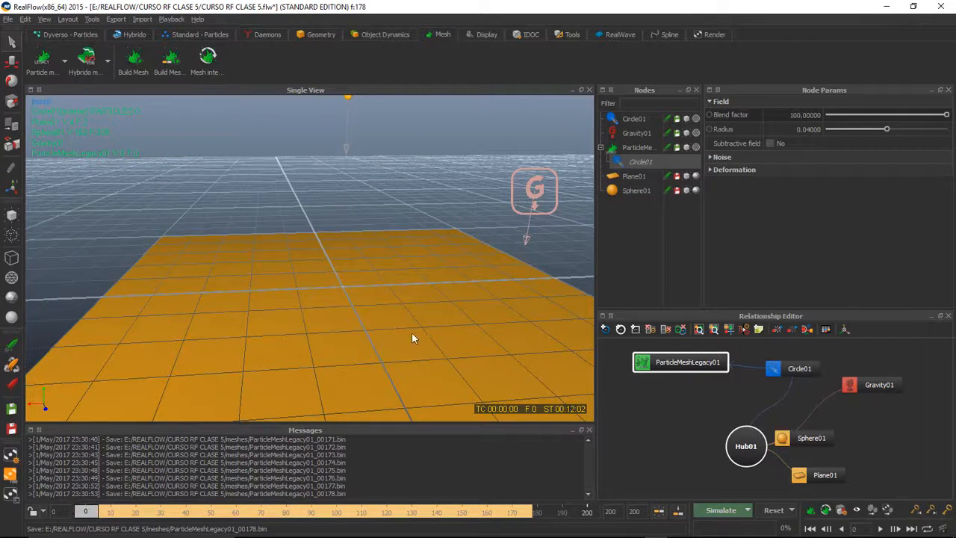
pyautogui.click(636, 191)
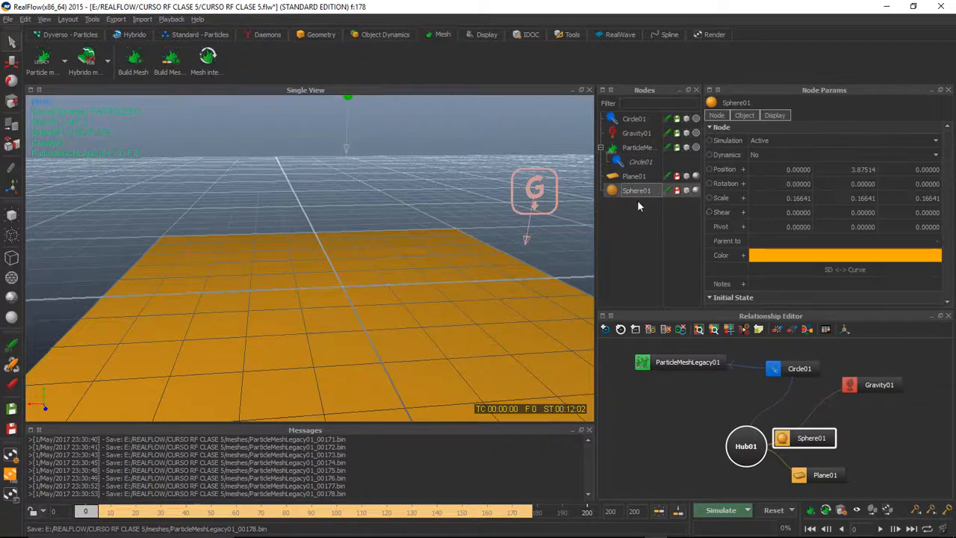
pyautogui.press('Delete')
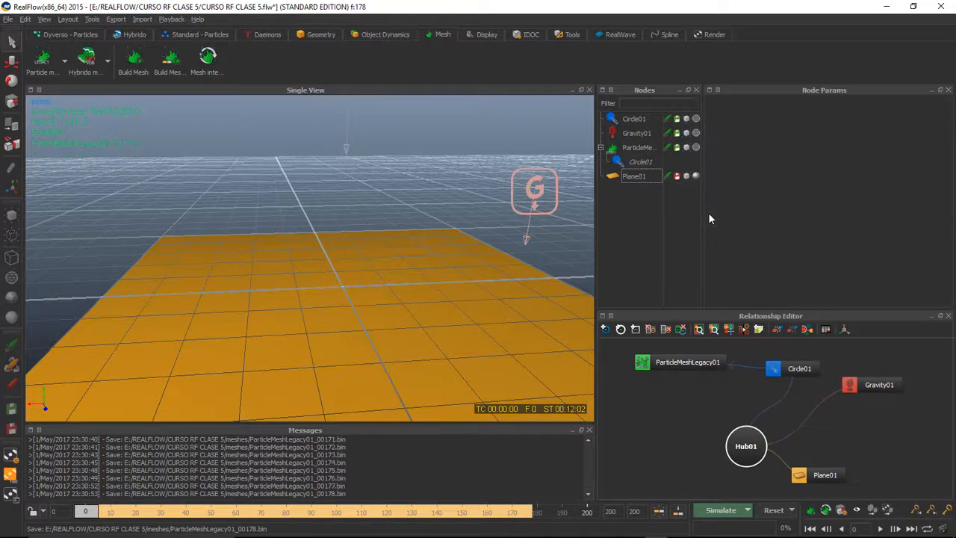
# Set ParticleMeshLegacy01's type to Metaballs and its polygon size to 0.05
pyautogui.click(632, 149)
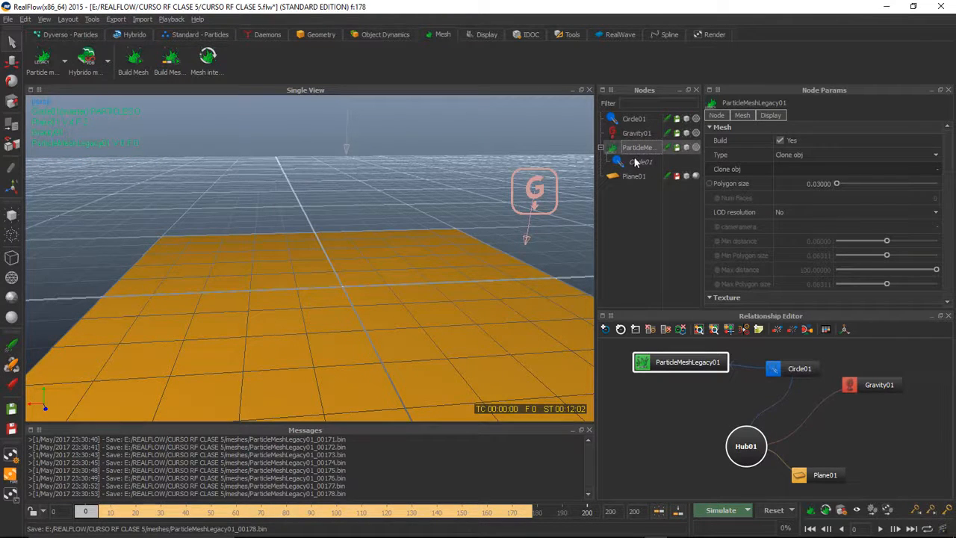
pyautogui.click(788, 155)
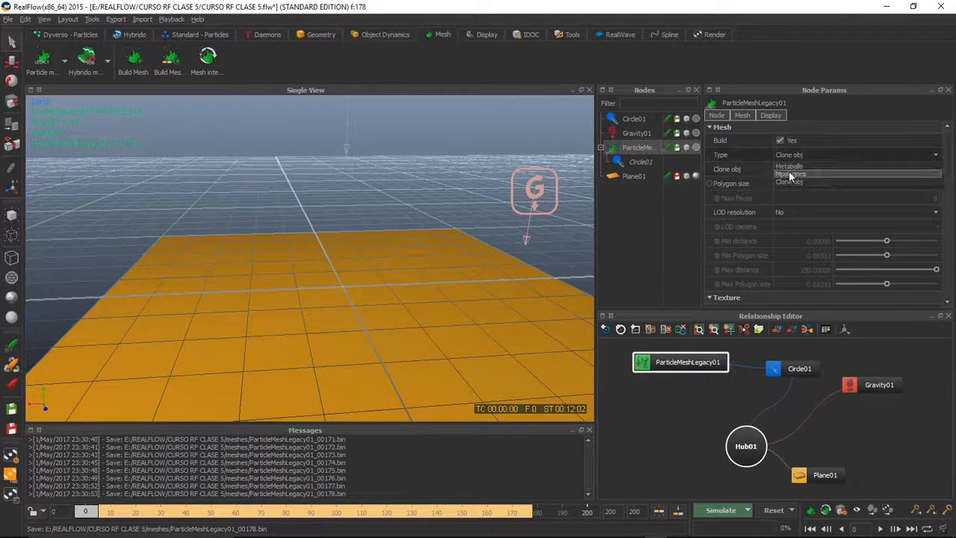
pyautogui.click(790, 166)
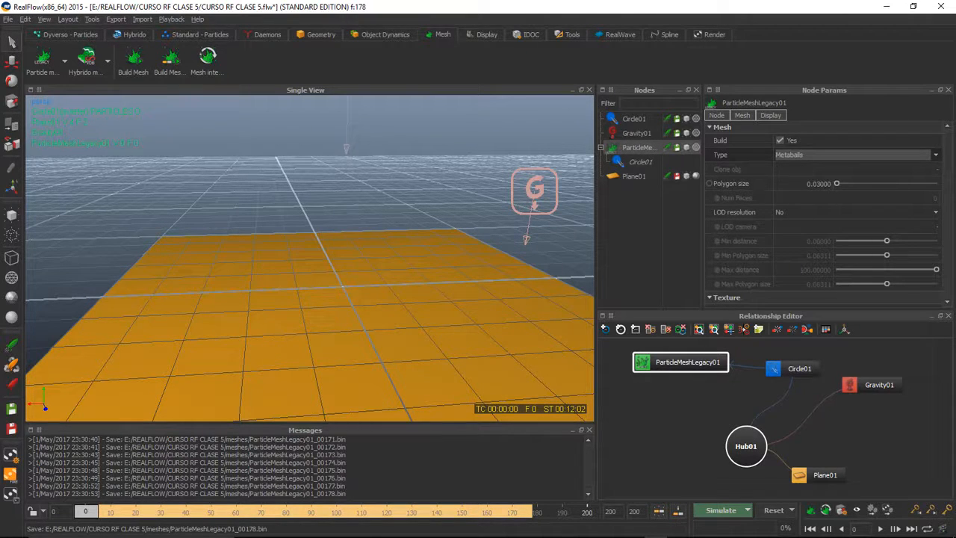
pyautogui.click(806, 185)
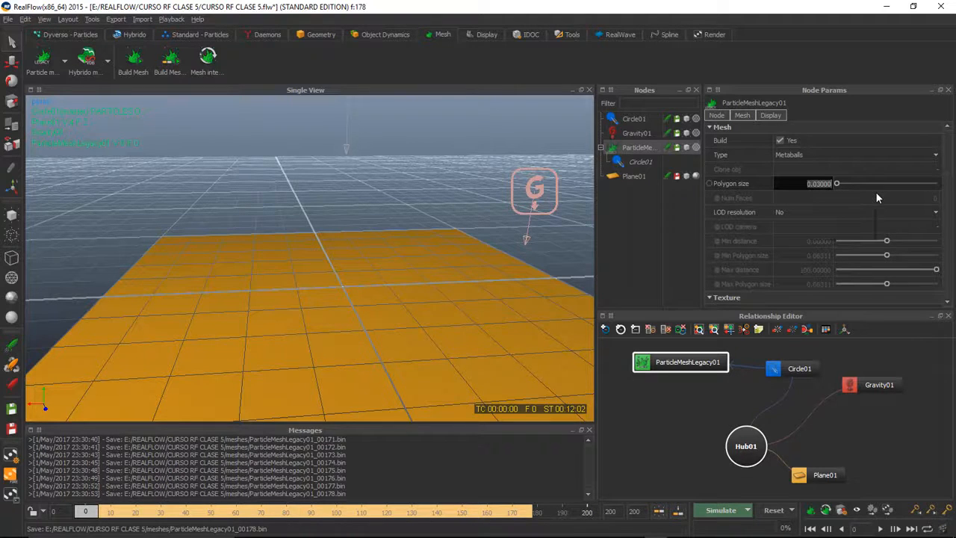
pyautogui.write('0.05')
pyautogui.press('Return')
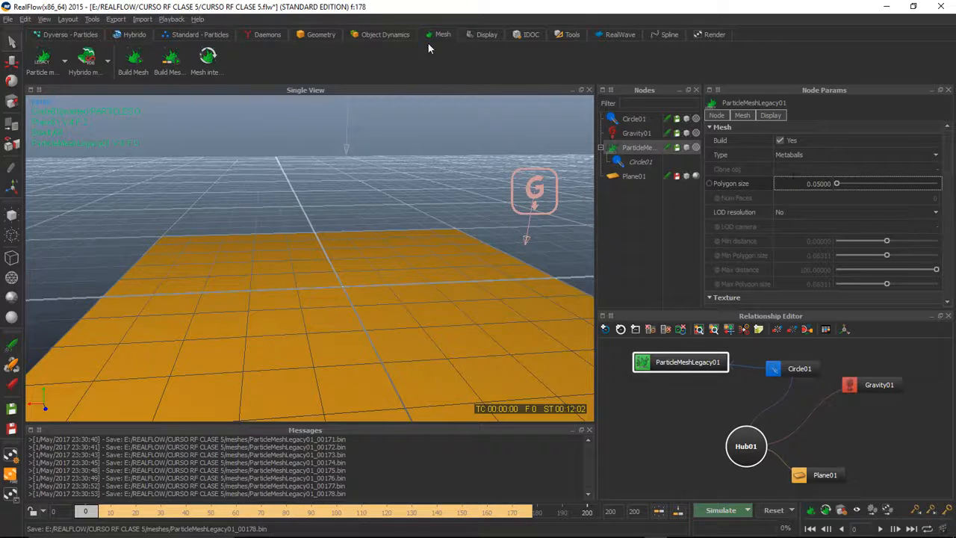
# Build the metaballs mesh and simulate up to frame 200, overwriting the cached data from frame 1 on
pyautogui.click(133, 71)
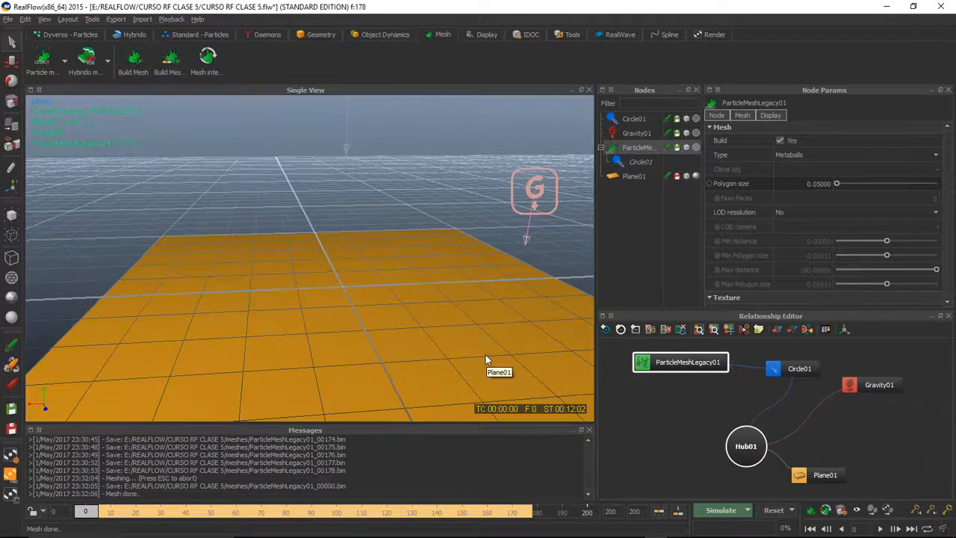
pyautogui.click(721, 511)
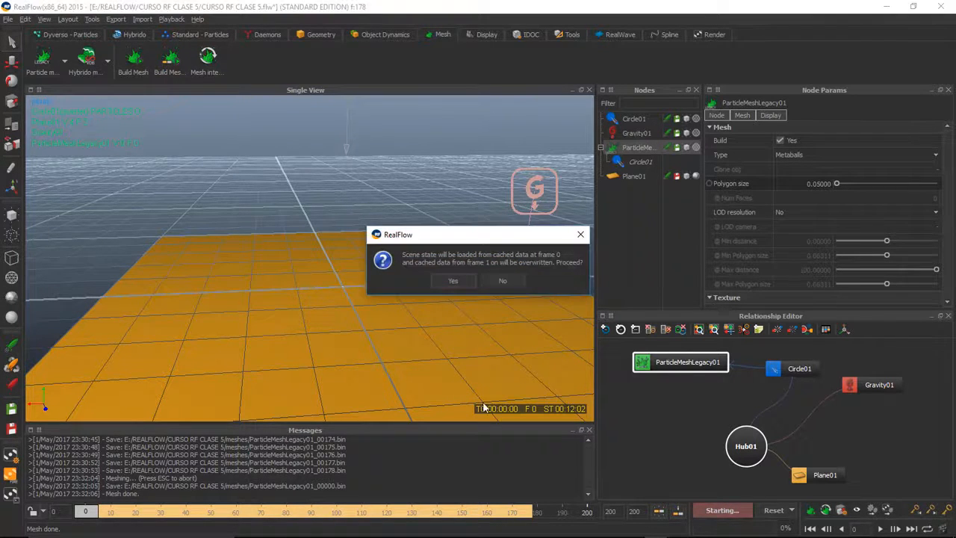
pyautogui.click(456, 284)
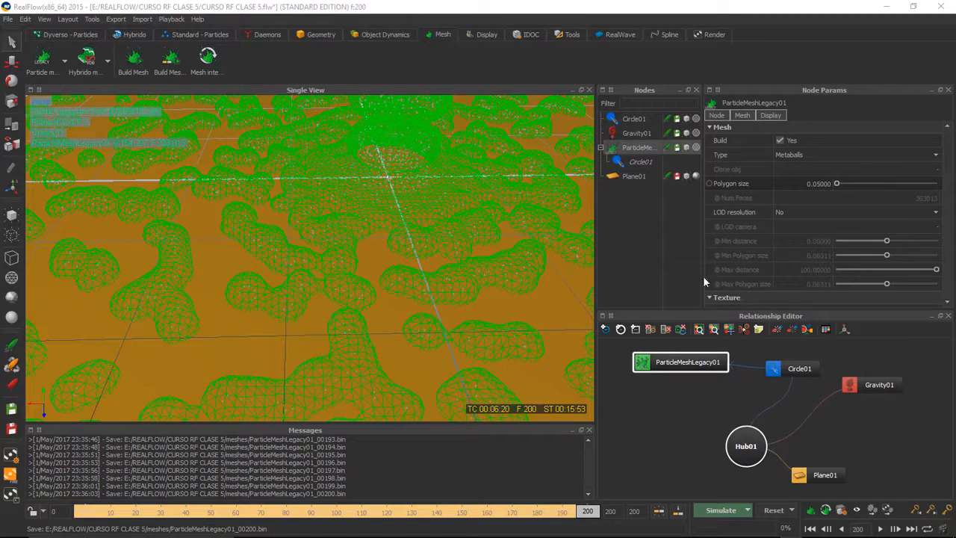
# Collapse all of ParticleMeshLegacy01's parameter sections, reopen only Filters, and enable the mesh filter
pyautogui.click(716, 127)
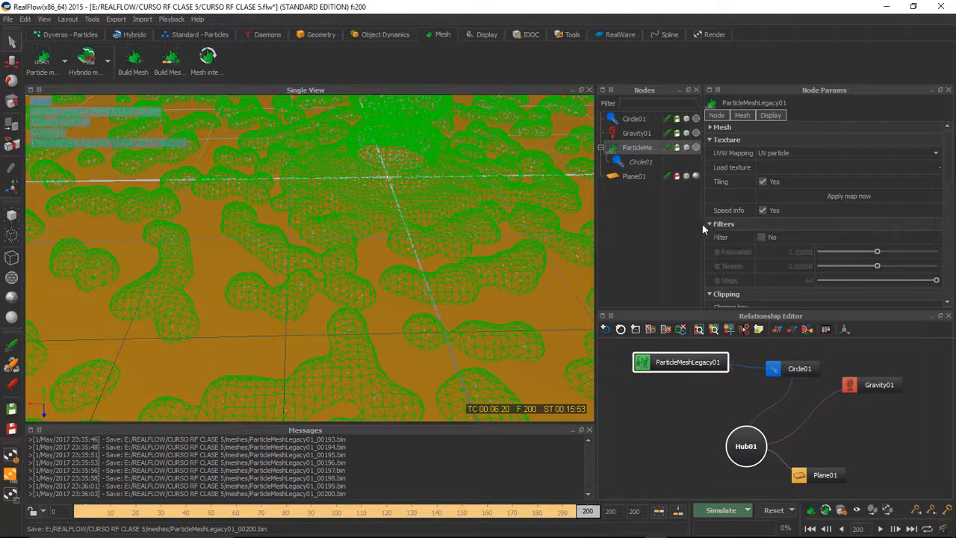
pyautogui.click(710, 140)
pyautogui.click(710, 152)
pyautogui.click(709, 165)
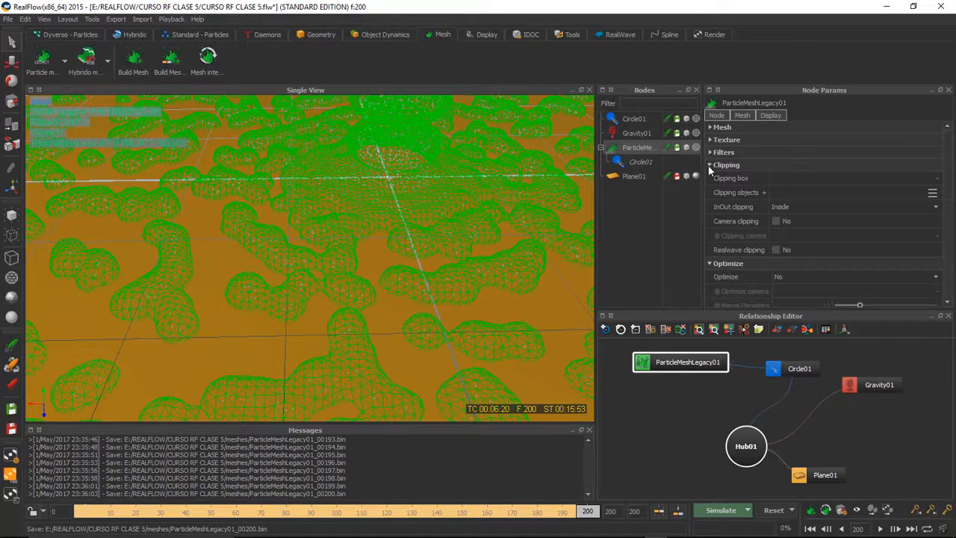
pyautogui.click(707, 177)
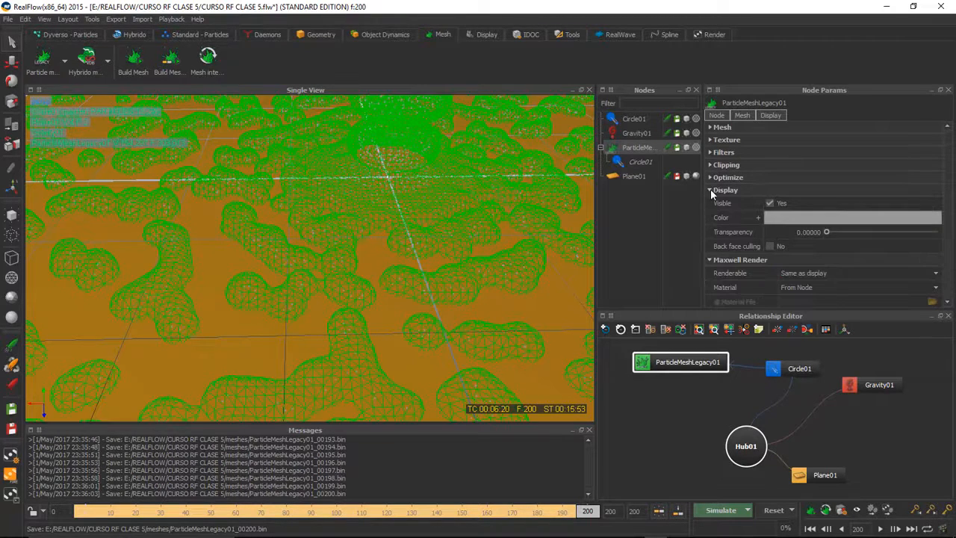
pyautogui.click(711, 190)
pyautogui.click(711, 203)
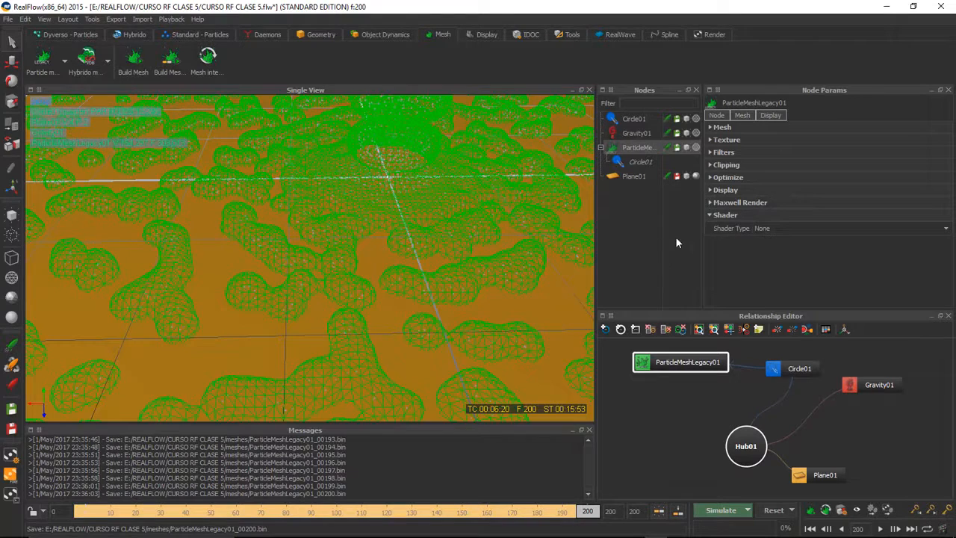
pyautogui.click(709, 216)
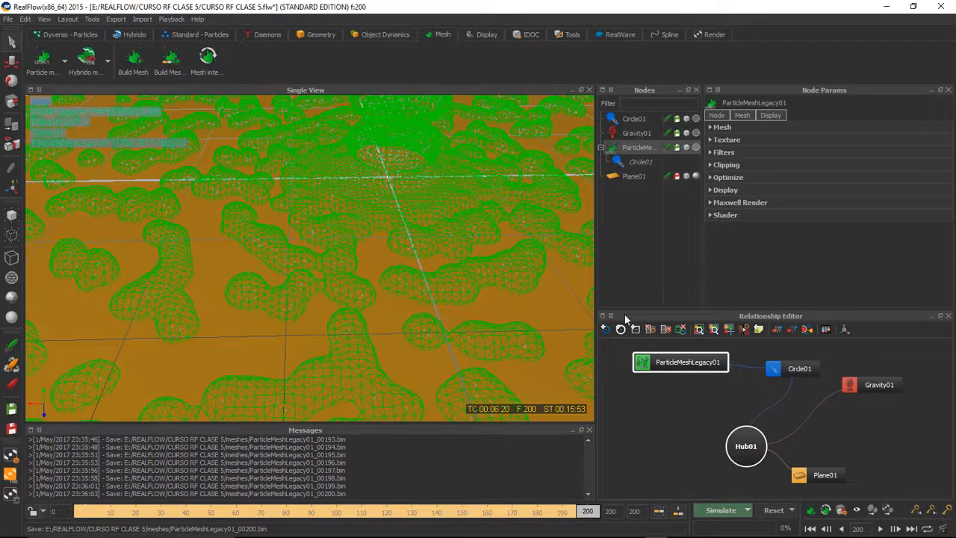
pyautogui.click(710, 153)
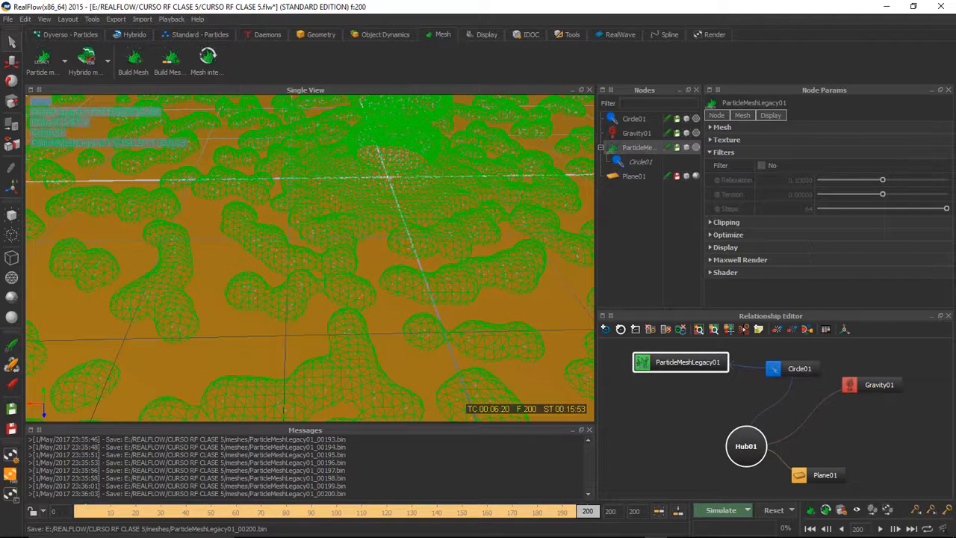
pyautogui.click(761, 166)
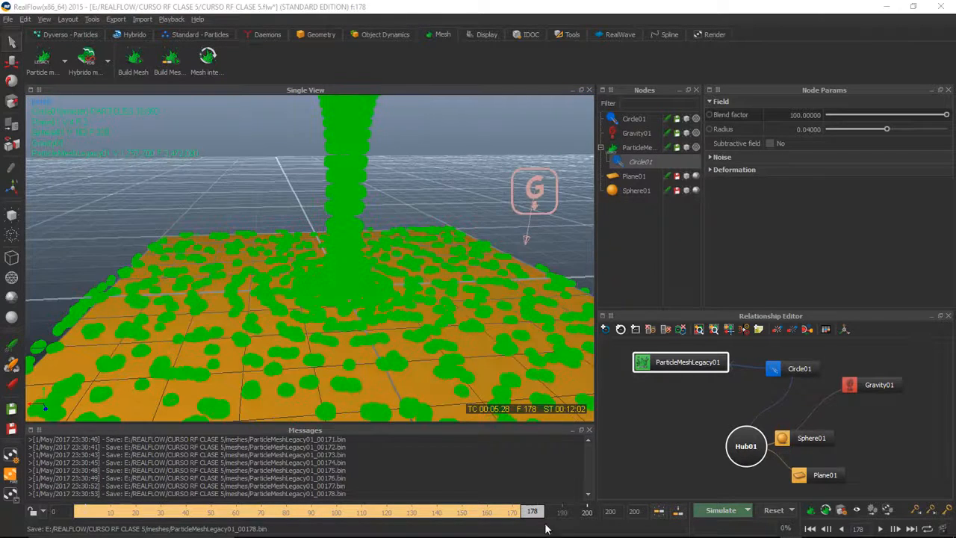
# Scrub the timeline from frame 178 back to frame 0 and remove Sphere01 from the scene
pyautogui.click(319, 511)
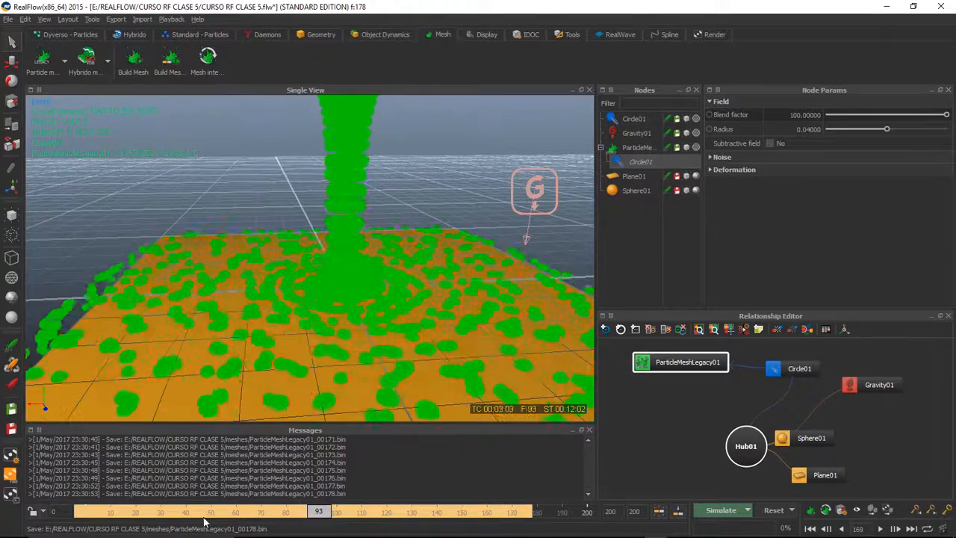
pyautogui.moveTo(204, 523); pyautogui.dragTo(66, 520)
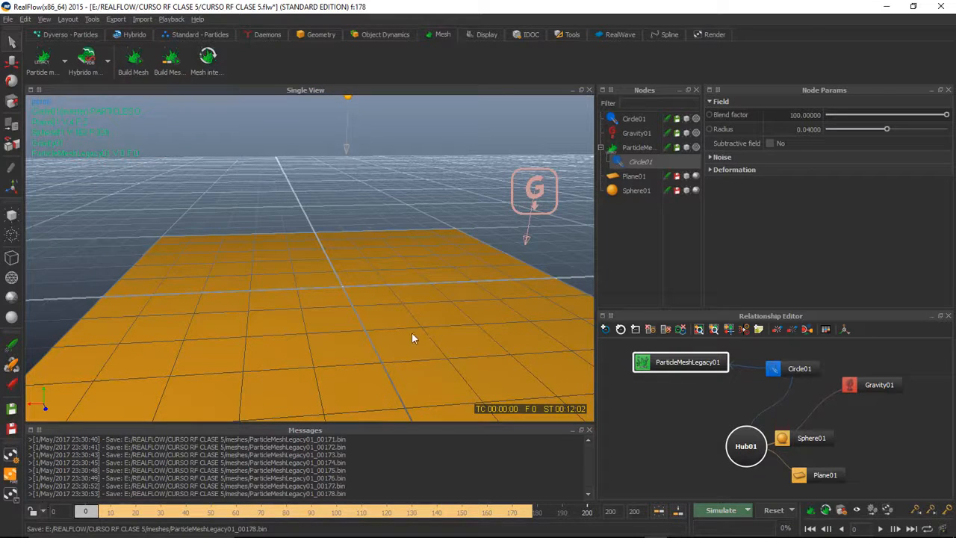
pyautogui.click(637, 191)
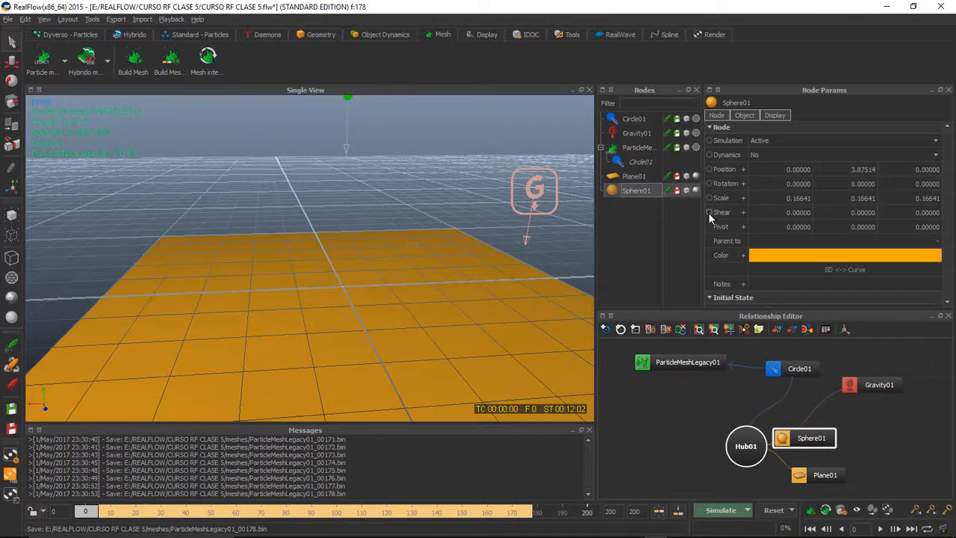
pyautogui.press('Delete')
# Change the legacy particle mesh from Clone obj to Metaballs and enter a polygon size of 0.05
pyautogui.click(632, 149)
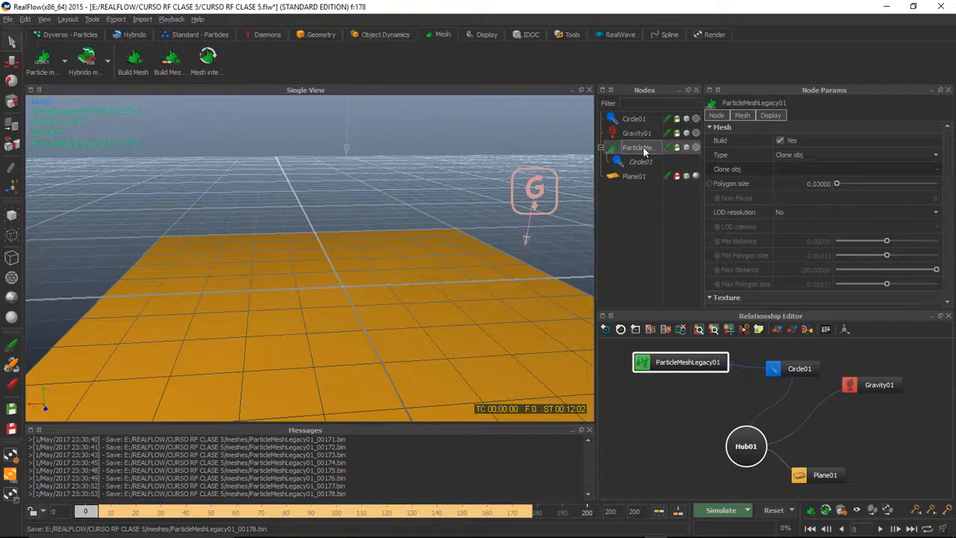
pyautogui.click(788, 155)
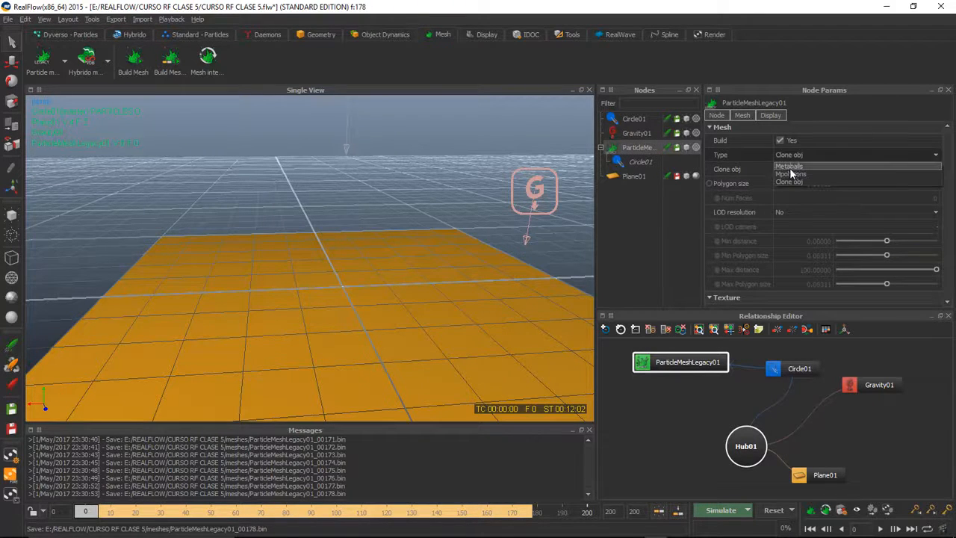
pyautogui.click(789, 166)
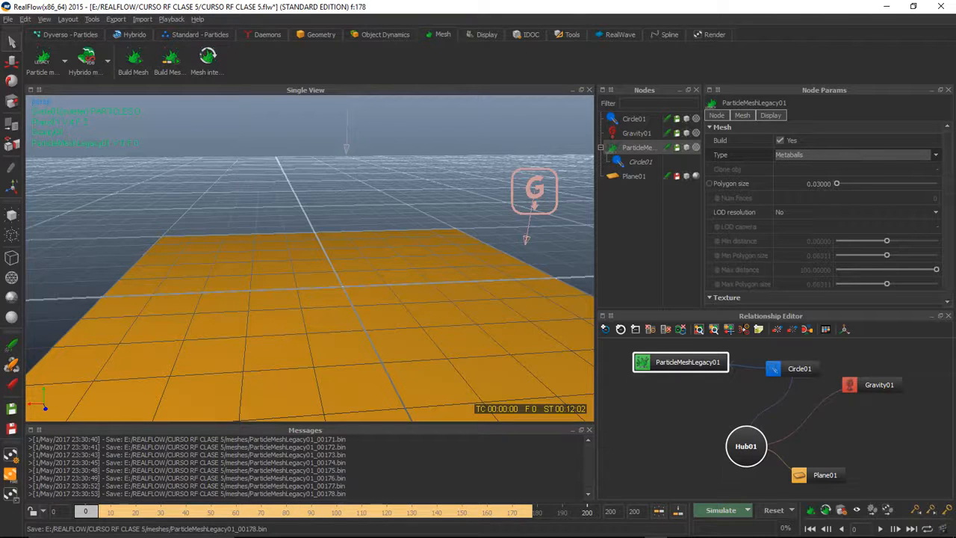
pyautogui.click(818, 183)
pyautogui.write('0')
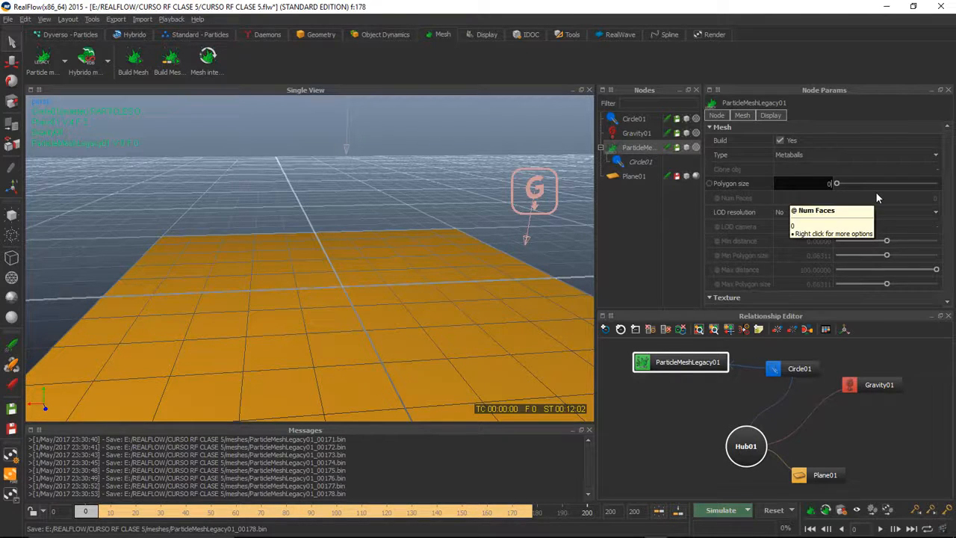
pyautogui.write('.05')
pyautogui.press('Return')
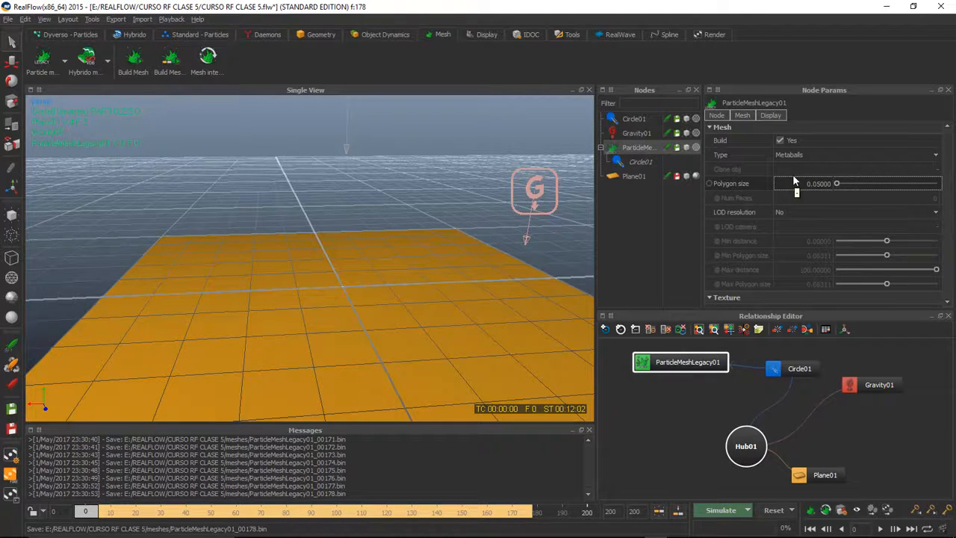
# Build the mesh at frame 0 and run the simulation, accepting that cached data from frame 1 on is overwritten
pyautogui.click(133, 58)
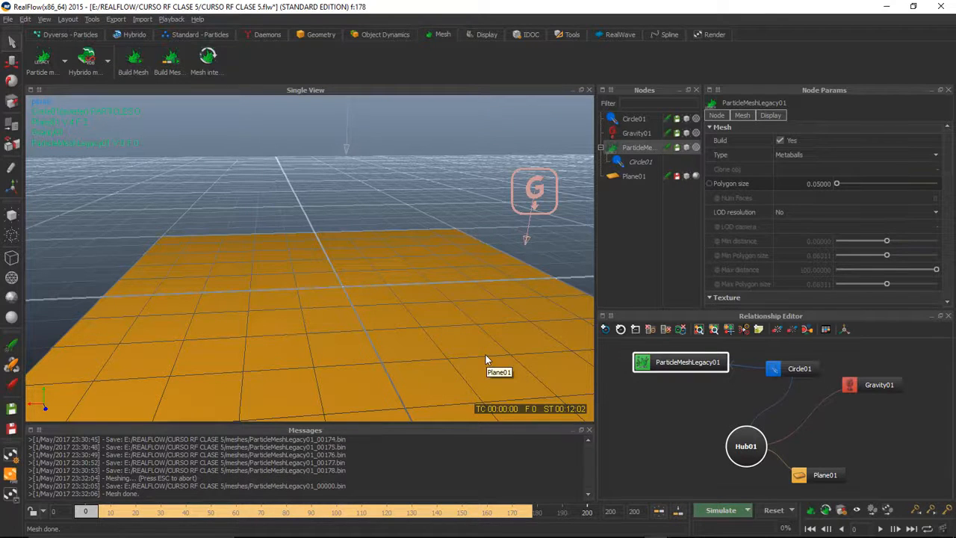
pyautogui.click(728, 511)
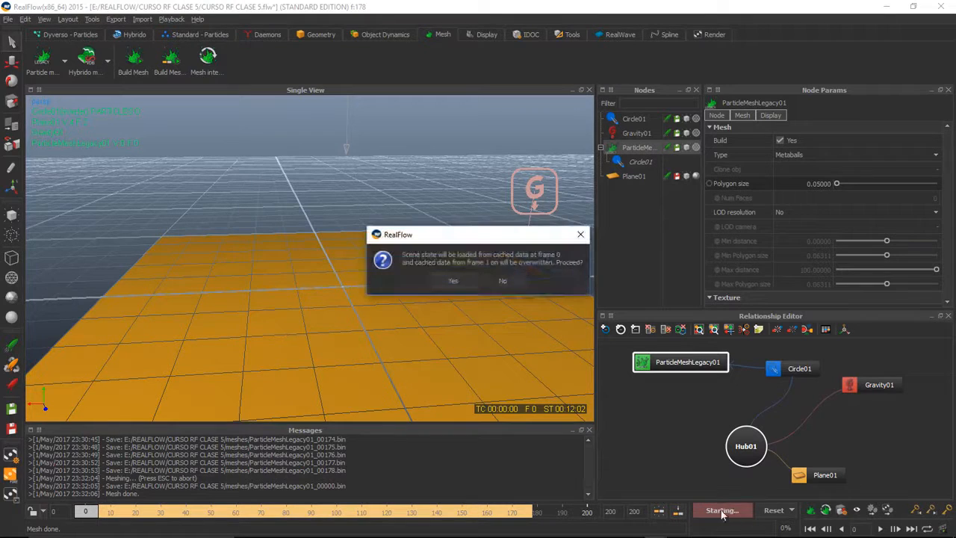
pyautogui.click(457, 289)
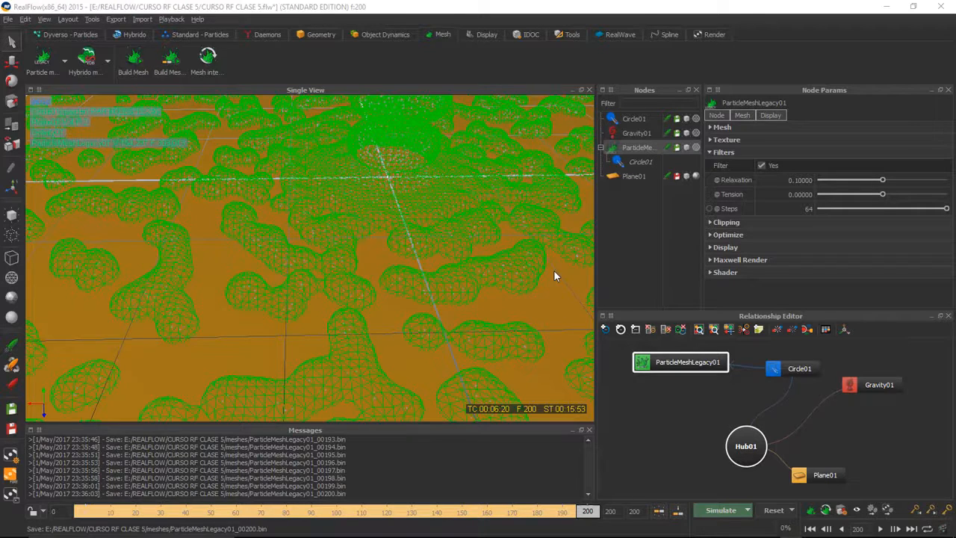
# Rebuild ParticleMeshLegacy01 at frame 200 with the filter enabled, and turn the mesh filter off
pyautogui.rightClick(624, 151)
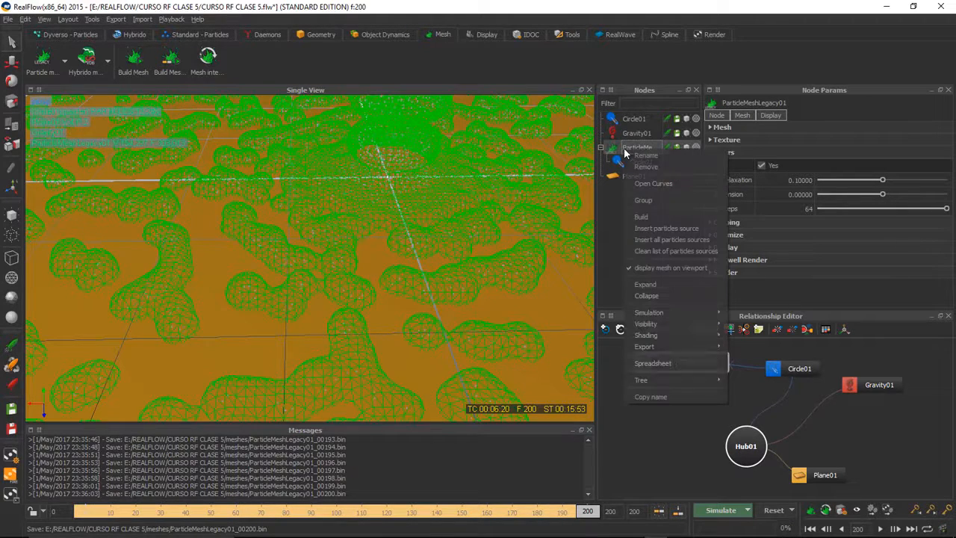
pyautogui.click(647, 216)
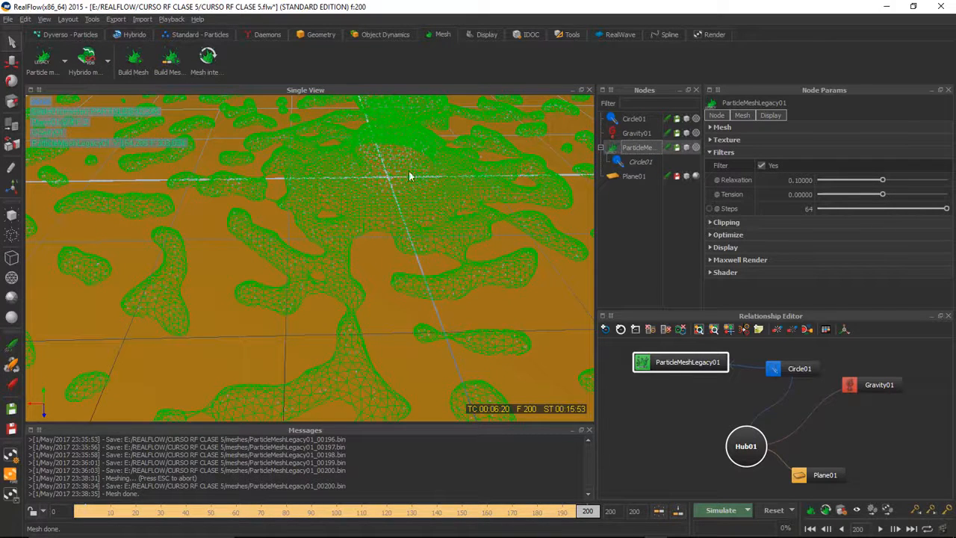
pyautogui.click(761, 165)
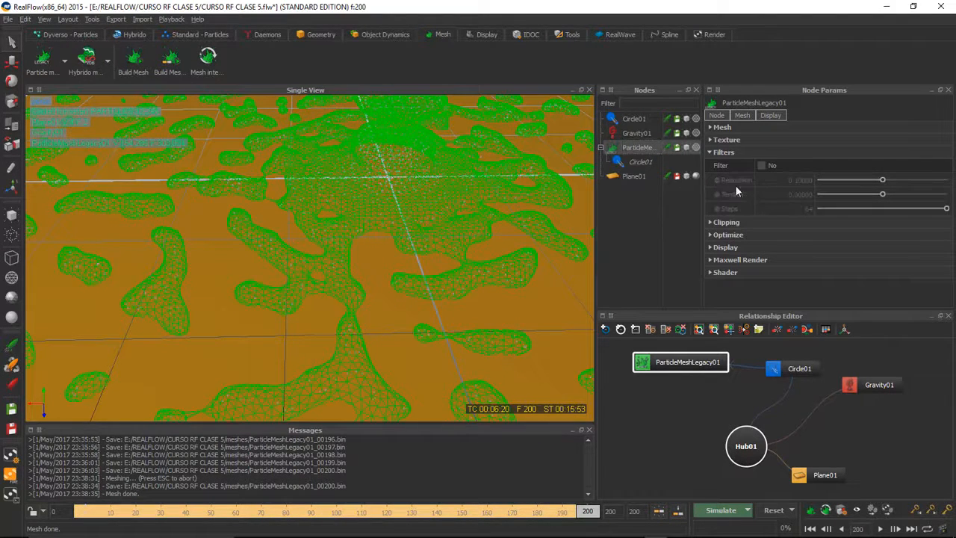
# Rebuild ParticleMeshLegacy01 at frame 200 without the filter, turn the filter back on and rebuild it
pyautogui.rightClick(642, 151)
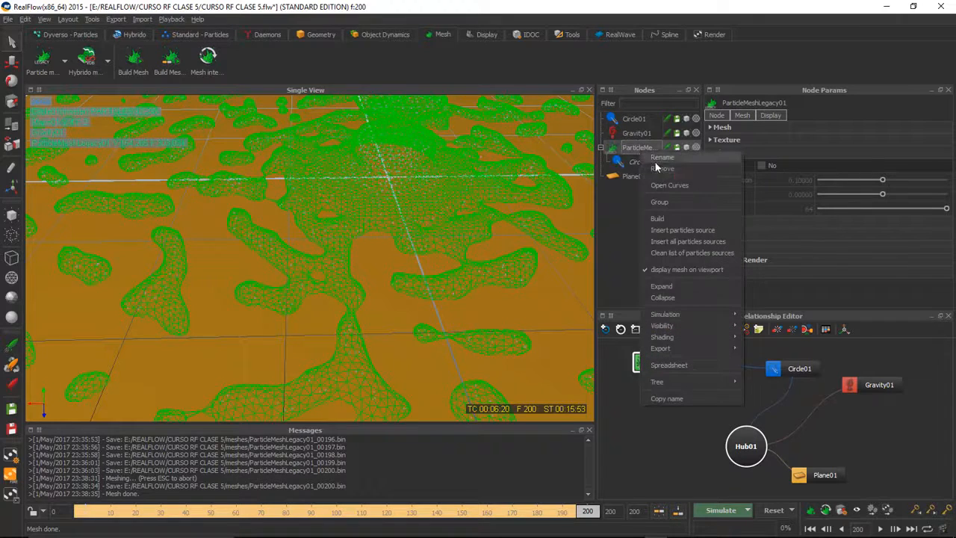
pyautogui.click(659, 219)
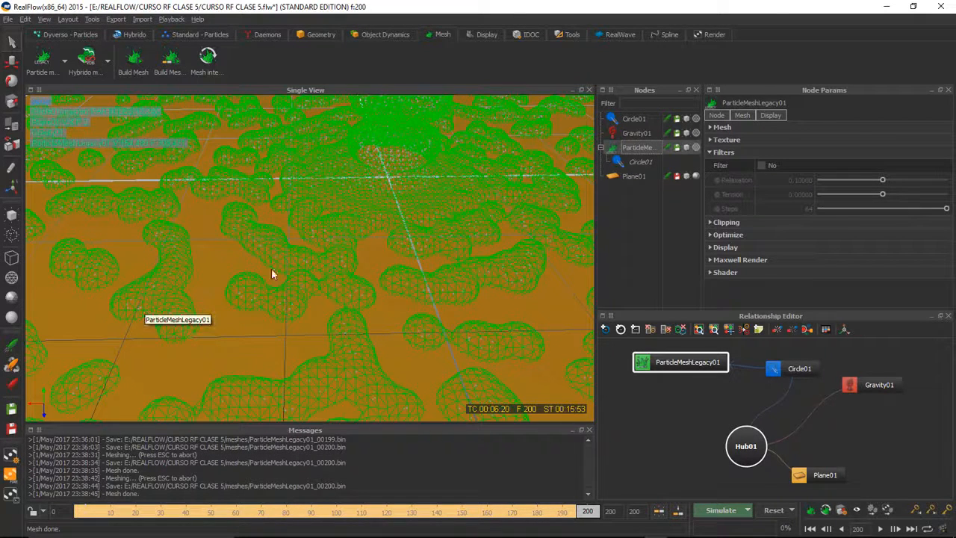
pyautogui.click(762, 165)
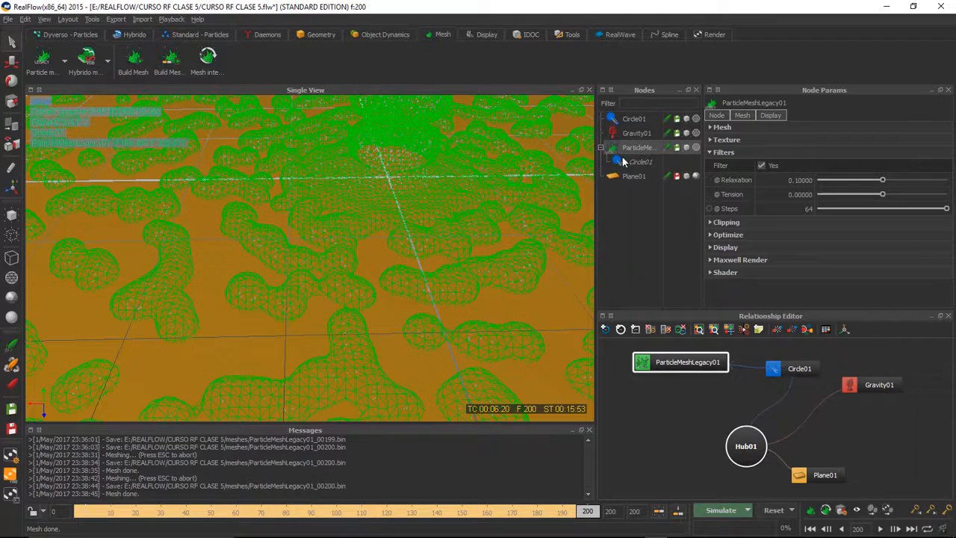
pyautogui.rightClick(645, 153)
pyautogui.click(657, 218)
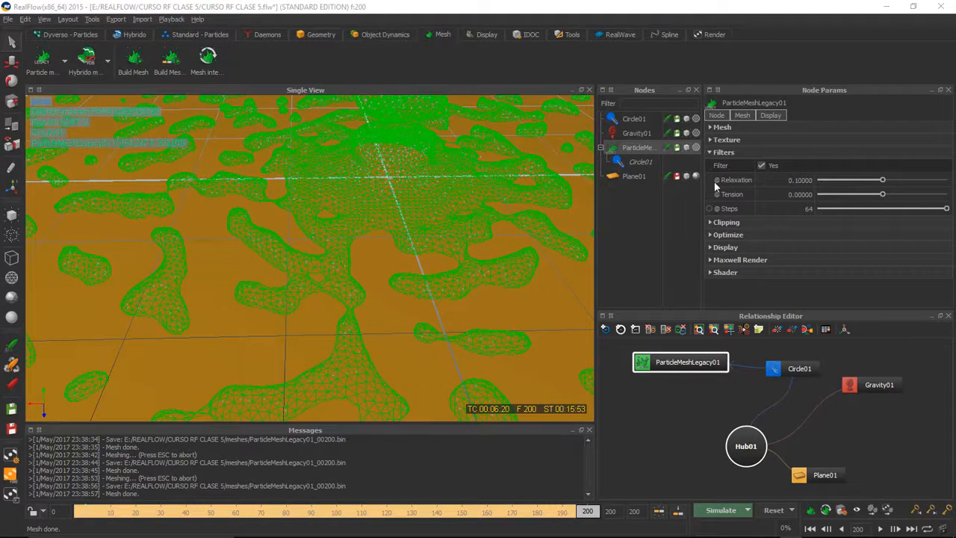
# Compare the whole splash by rebuilding the mesh with the filter off and again with the filter on
pyautogui.scroll(-5, 478, 237)
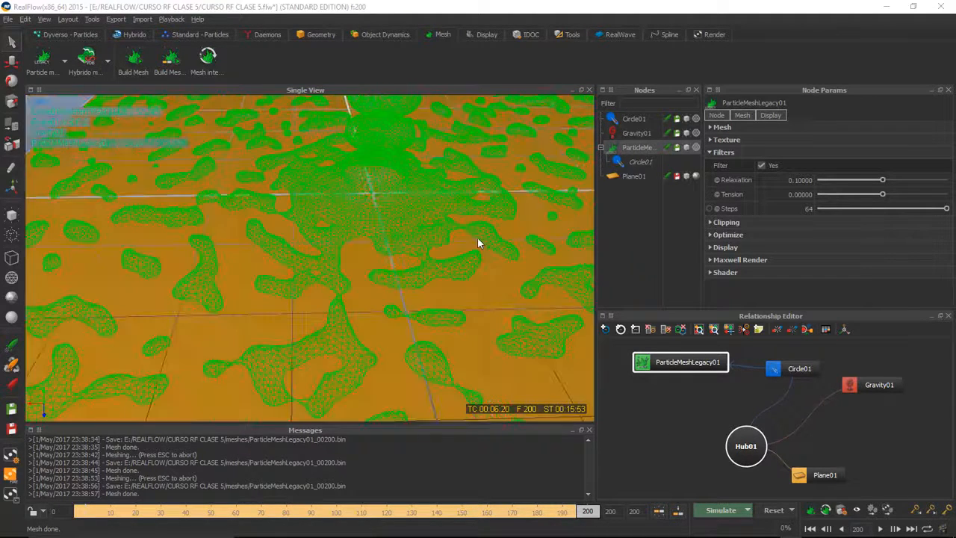
pyautogui.scroll(-3, 477, 237)
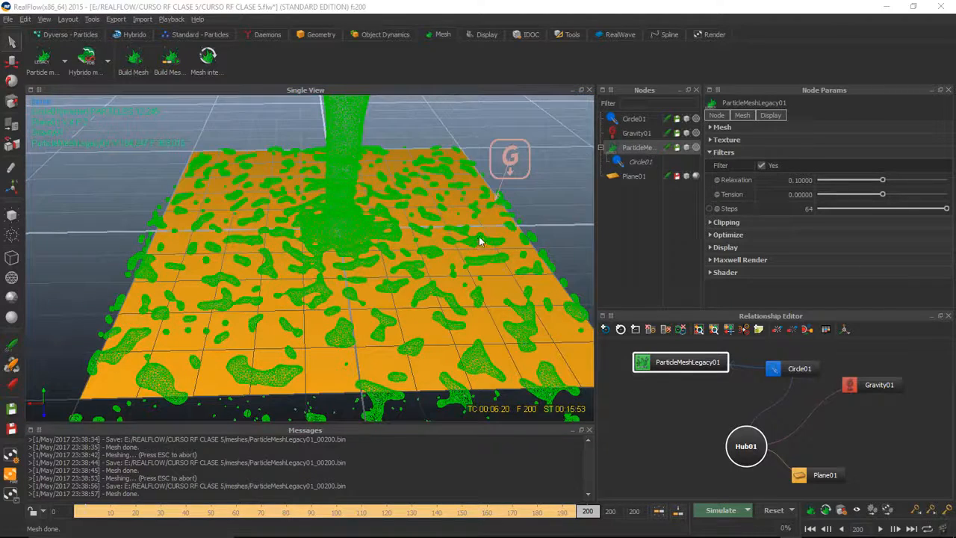
pyautogui.scroll(-2, 479, 240)
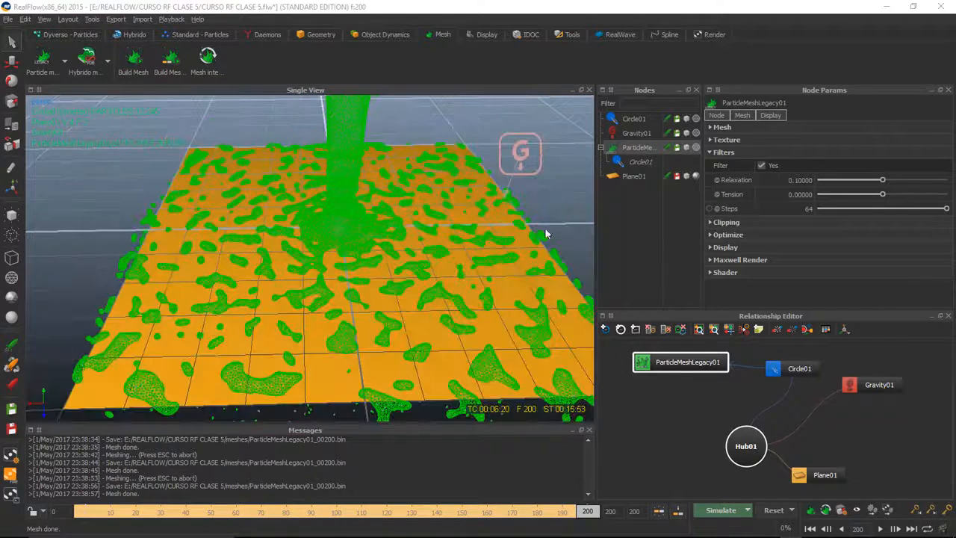
pyautogui.click(762, 165)
pyautogui.rightClick(630, 152)
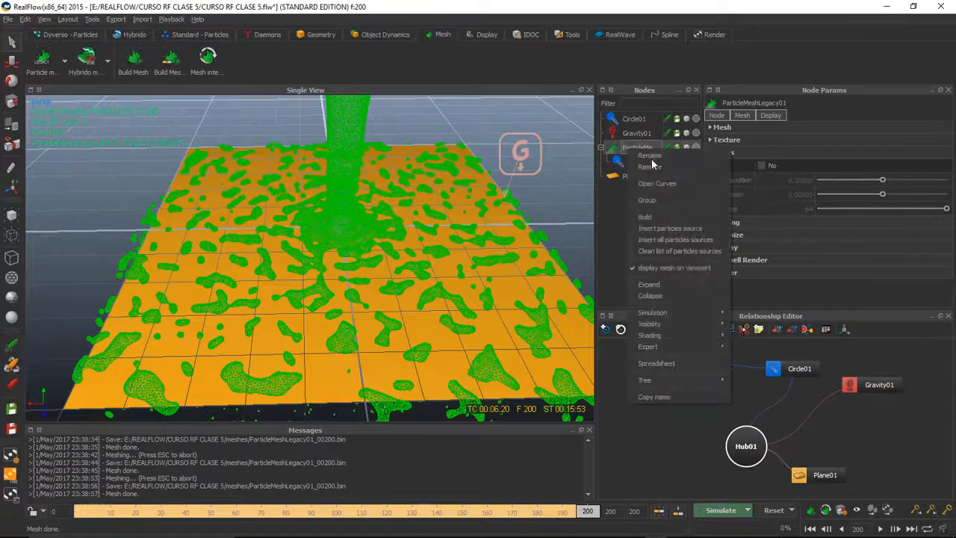
pyautogui.click(665, 217)
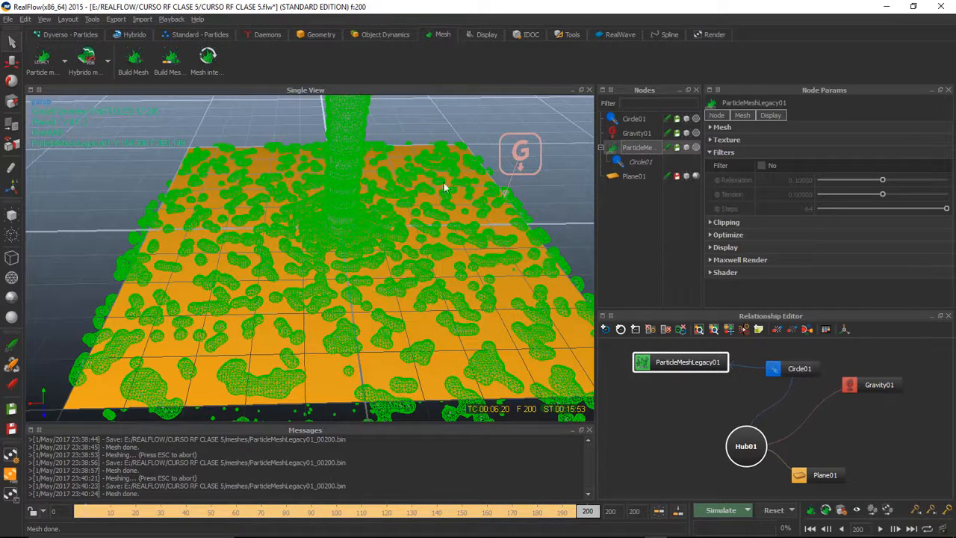
pyautogui.click(762, 166)
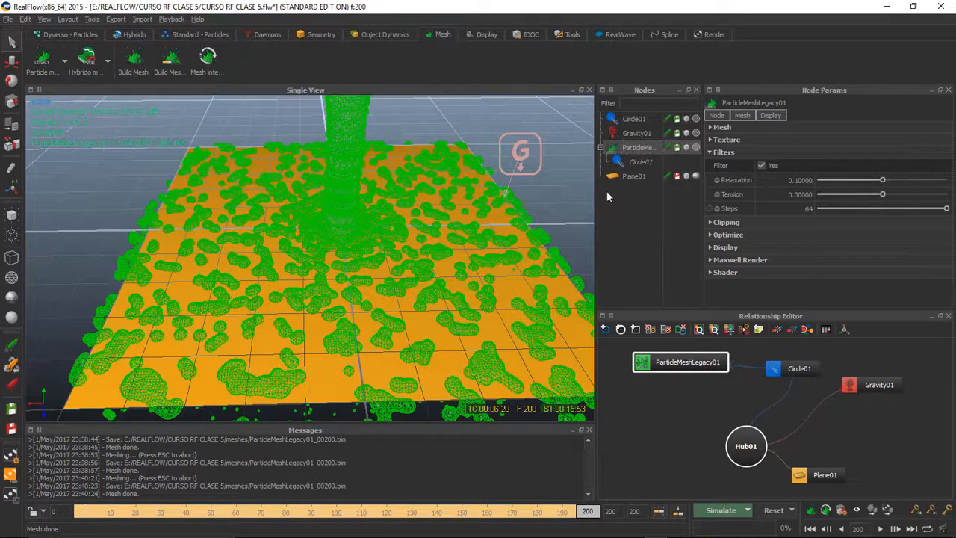
pyautogui.rightClick(631, 150)
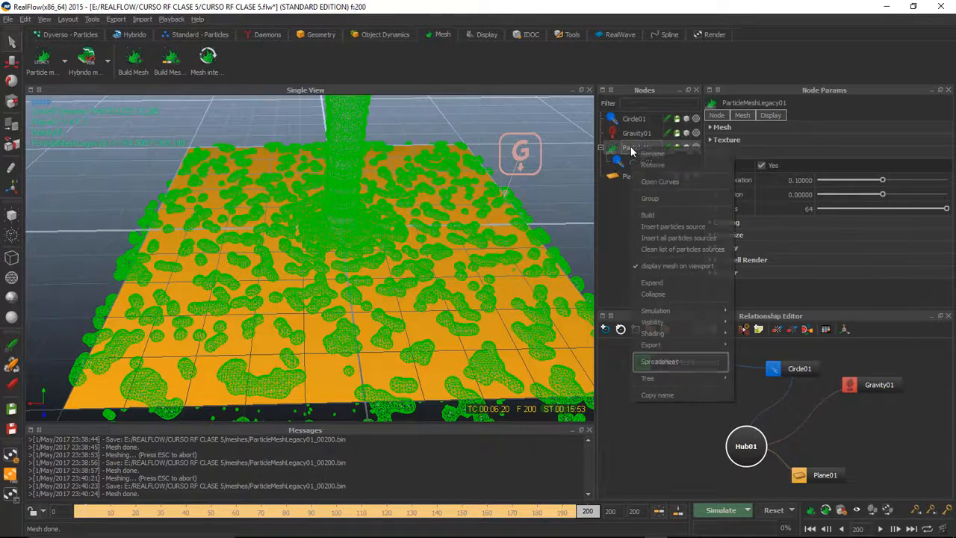
pyautogui.click(659, 213)
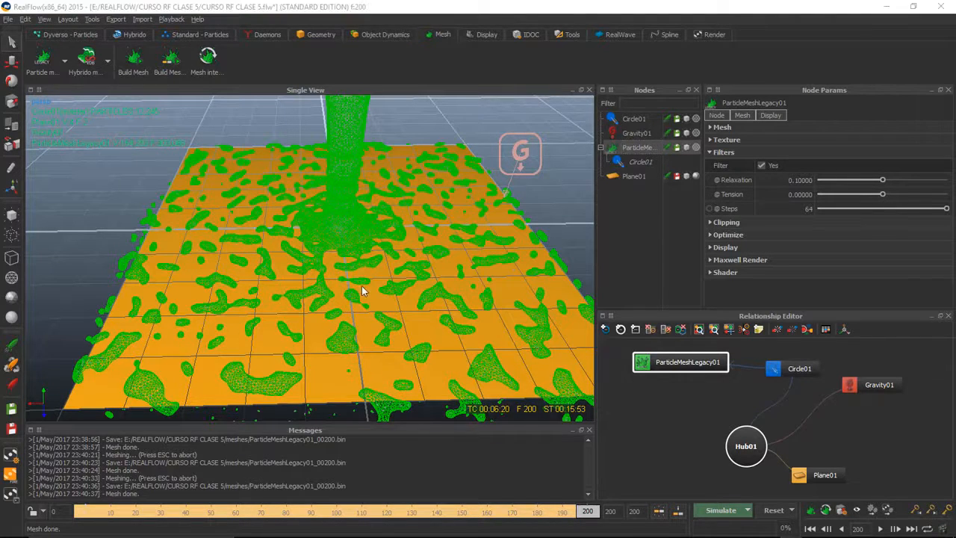
# Set the mesh filter's relaxation to 0.8 and rebuild ParticleMeshLegacy01
pyautogui.scroll(3, 361, 283)
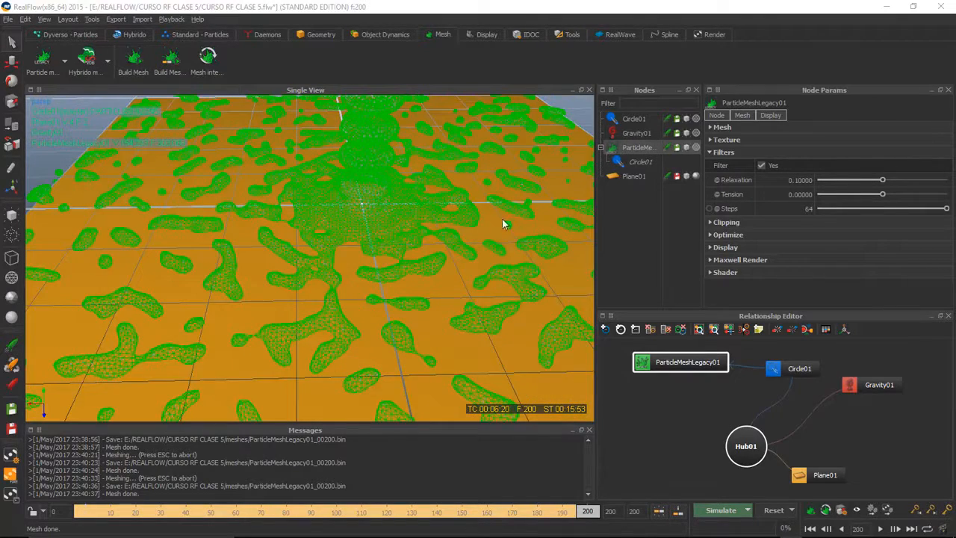
pyautogui.keyDown('alt'); pyautogui.moveTo(459, 253); pyautogui.dragTo(384, 269); pyautogui.keyUp('alt')
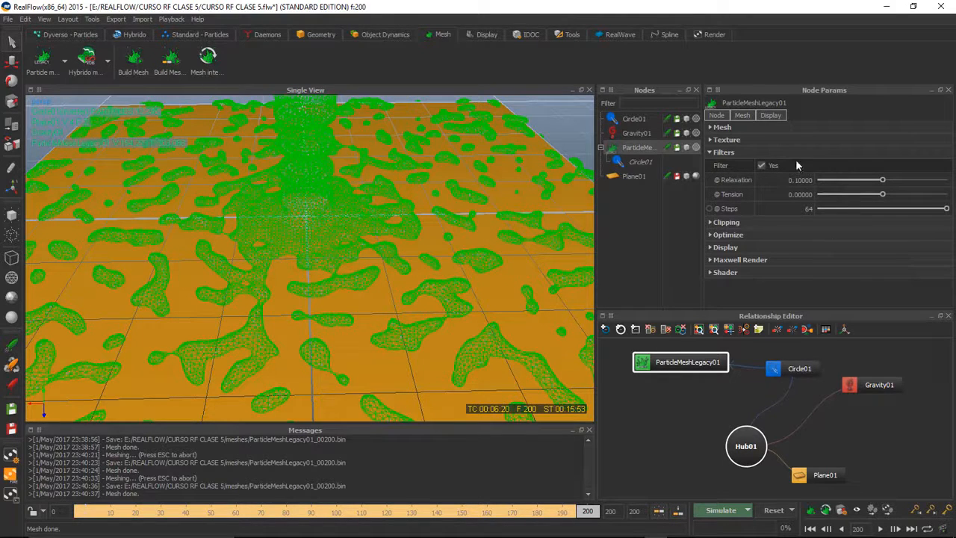
pyautogui.doubleClick(801, 181)
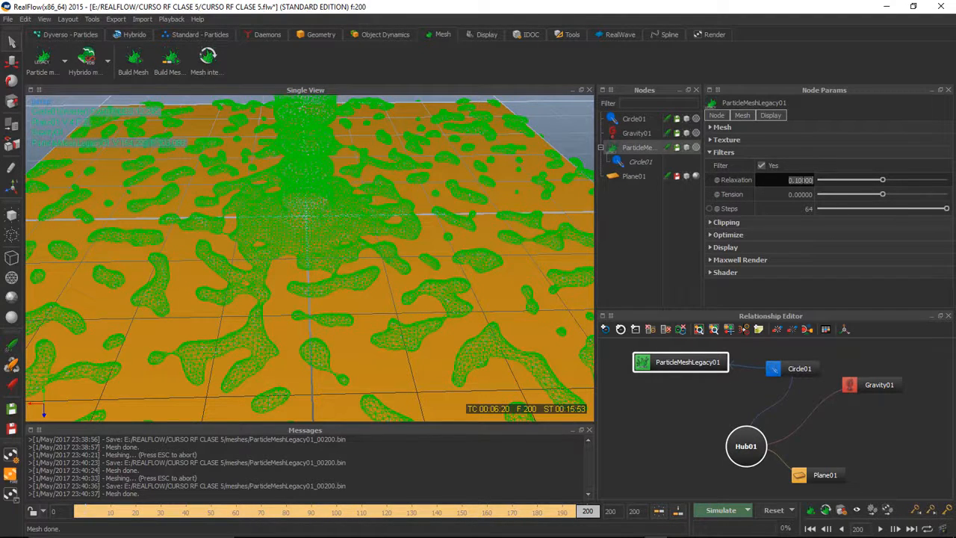
pyautogui.write('.8')
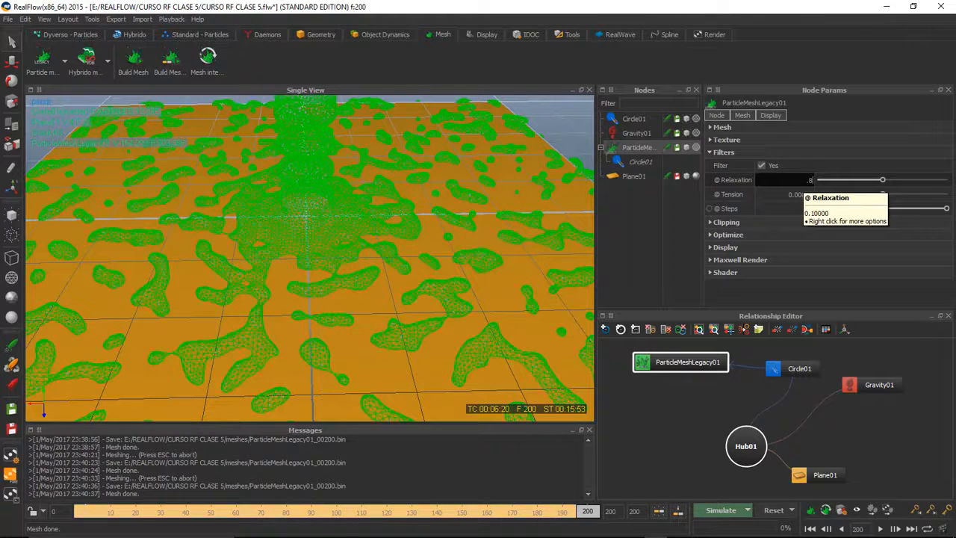
pyautogui.press('Return')
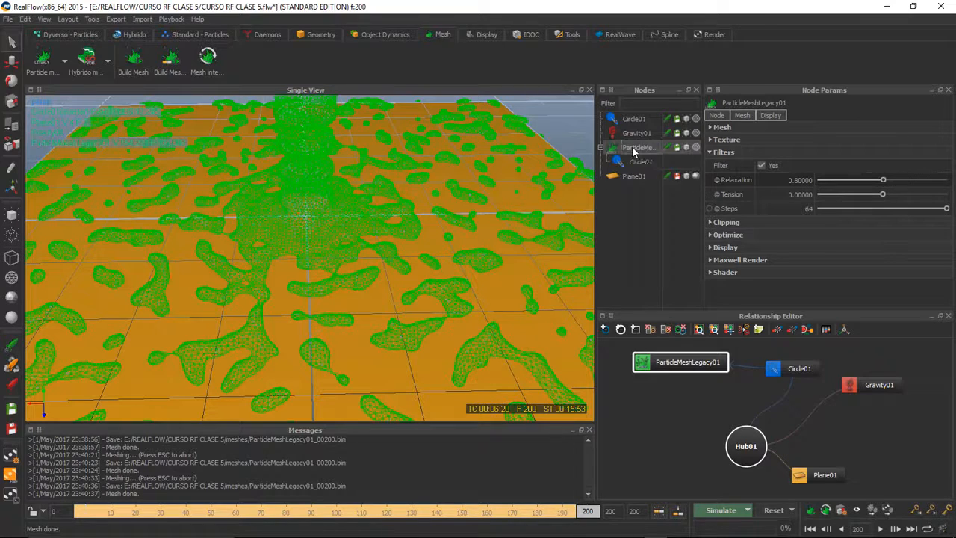
pyautogui.rightClick(634, 148)
pyautogui.click(669, 215)
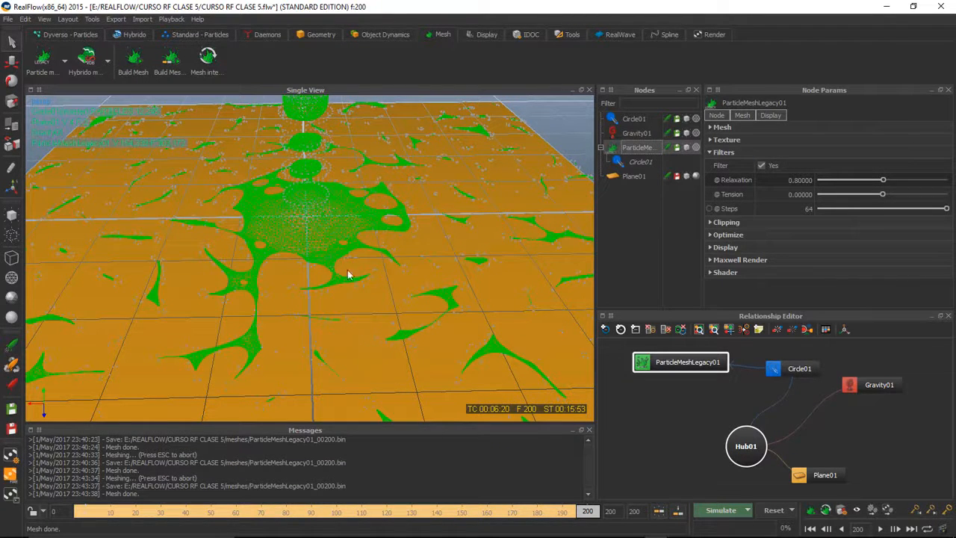
# Examine the relaxed mesh up close, set the filter's relaxation to 0.5 and rebuild ParticleMeshLegacy01
pyautogui.scroll(5, 460, 313)
pyautogui.scroll(-3, 460, 314)
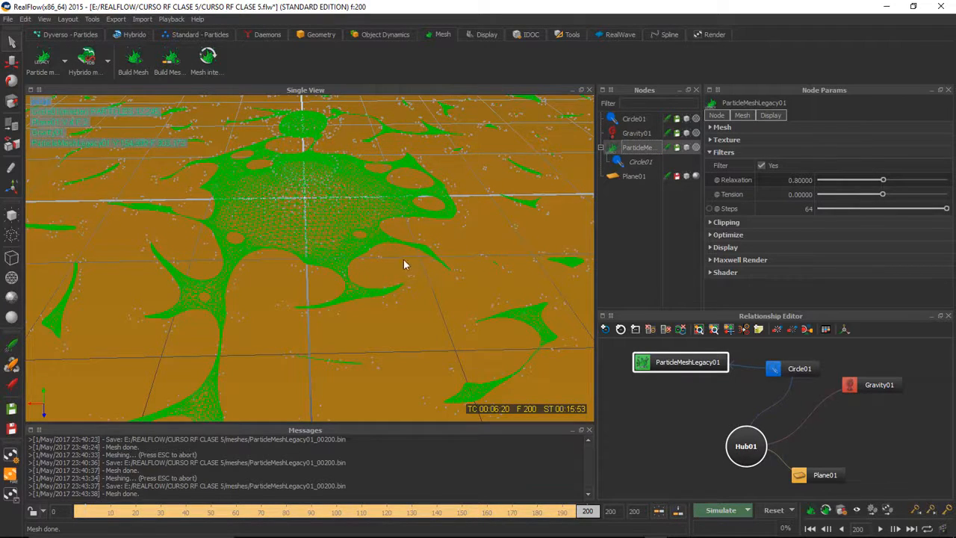
pyautogui.keyDown('alt'); pyautogui.moveTo(403, 259); pyautogui.dragTo(334, 214); pyautogui.keyUp('alt')
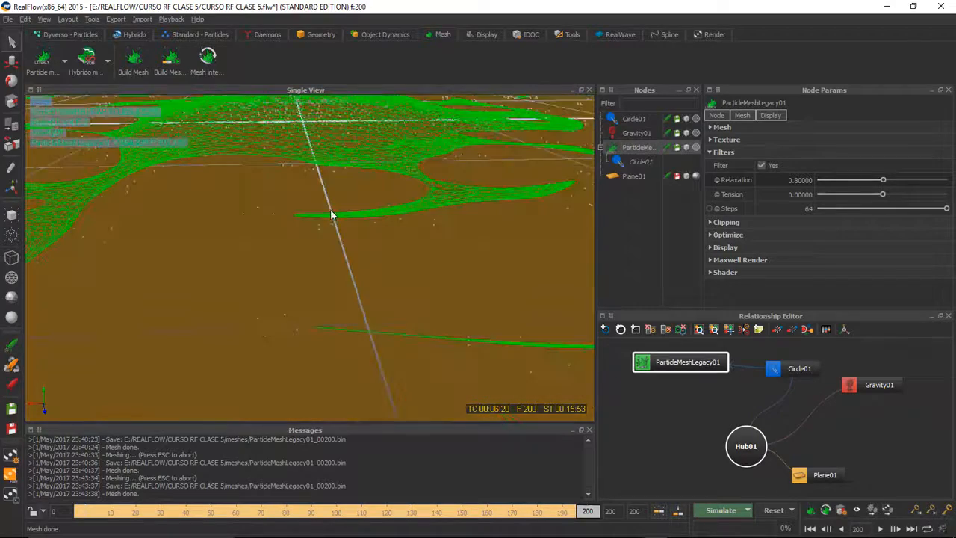
pyautogui.moveTo(424, 202)
pyautogui.keyDown('alt'); pyautogui.mouseDown()
pyautogui.moveTo(416, 224)
pyautogui.moveTo(430, 208)
pyautogui.mouseUp(); pyautogui.keyUp('alt')
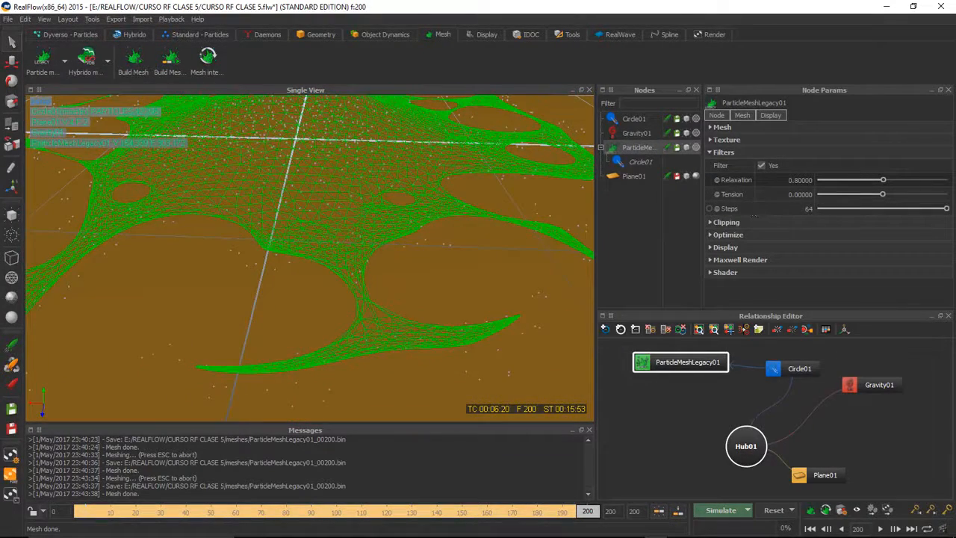
pyautogui.write('0.5')
pyautogui.press('Return')
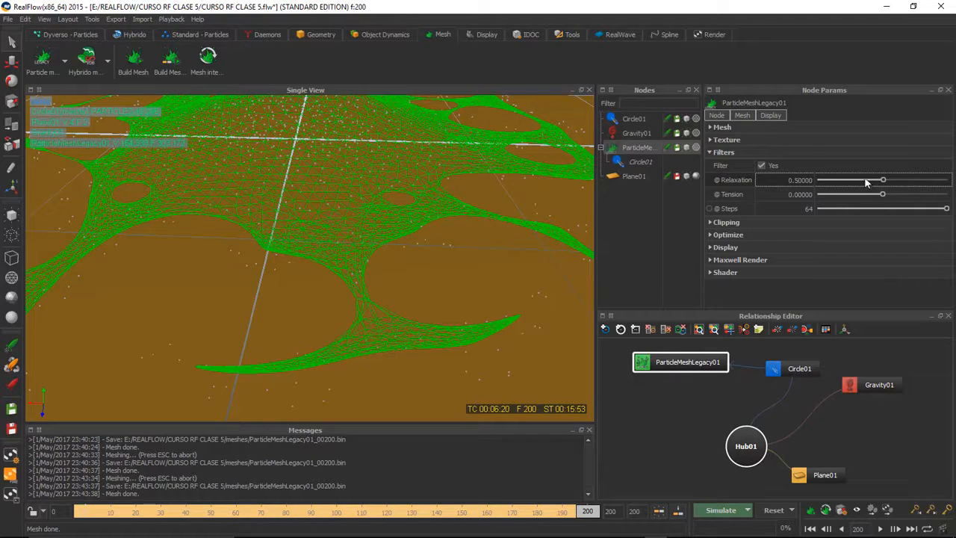
pyautogui.rightClick(635, 147)
pyautogui.click(679, 208)
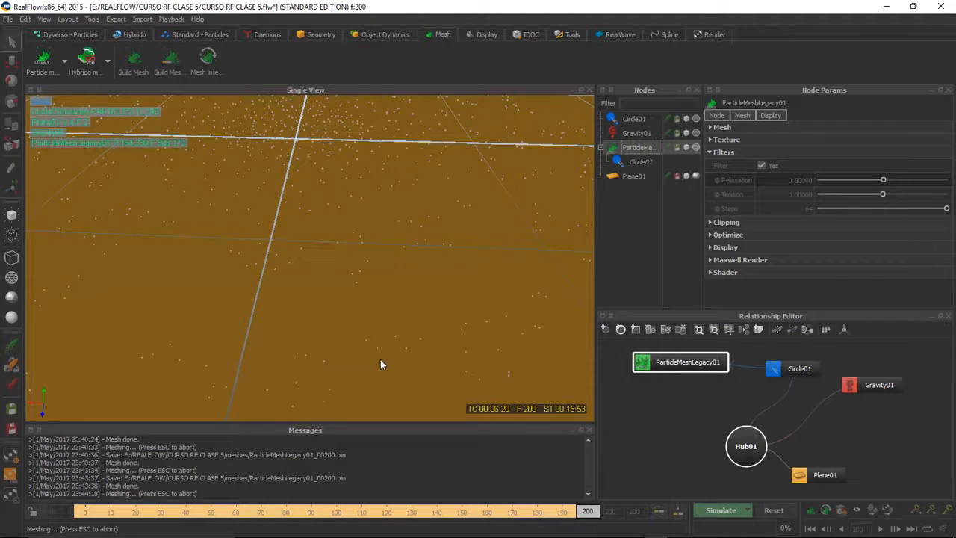
# Lower the filter's relaxation to 0.025 and rebuild ParticleMeshLegacy01
pyautogui.scroll(-3, 426, 299)
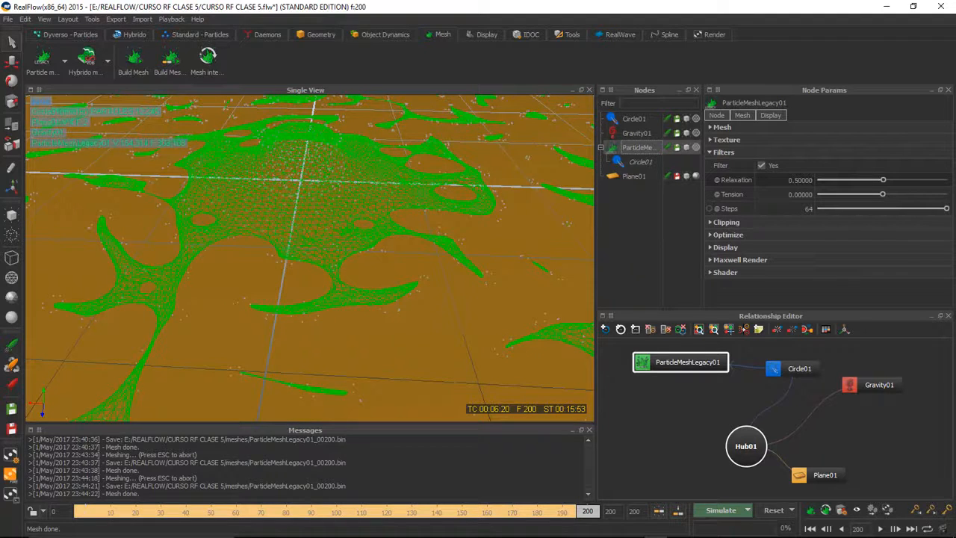
pyautogui.doubleClick(798, 181)
pyautogui.write('0.025')
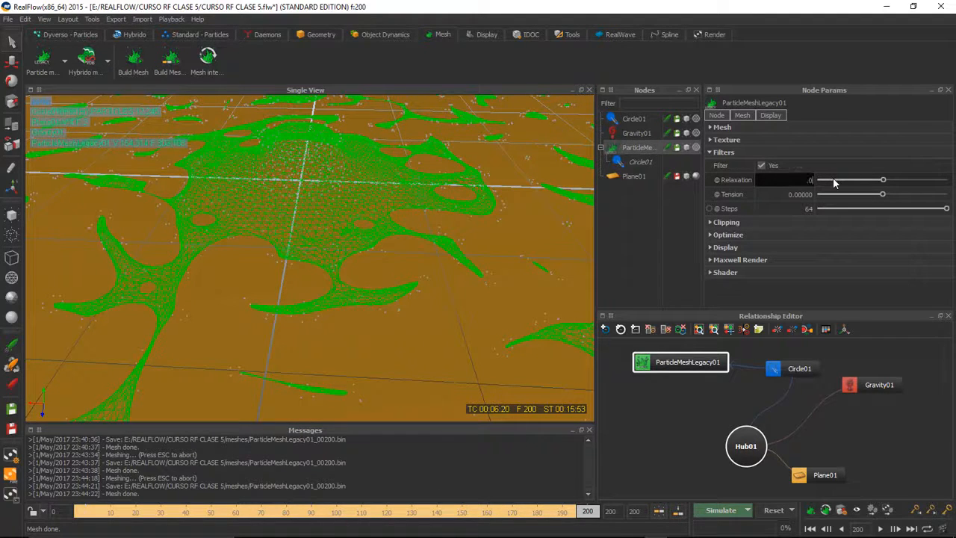
pyautogui.press('Return')
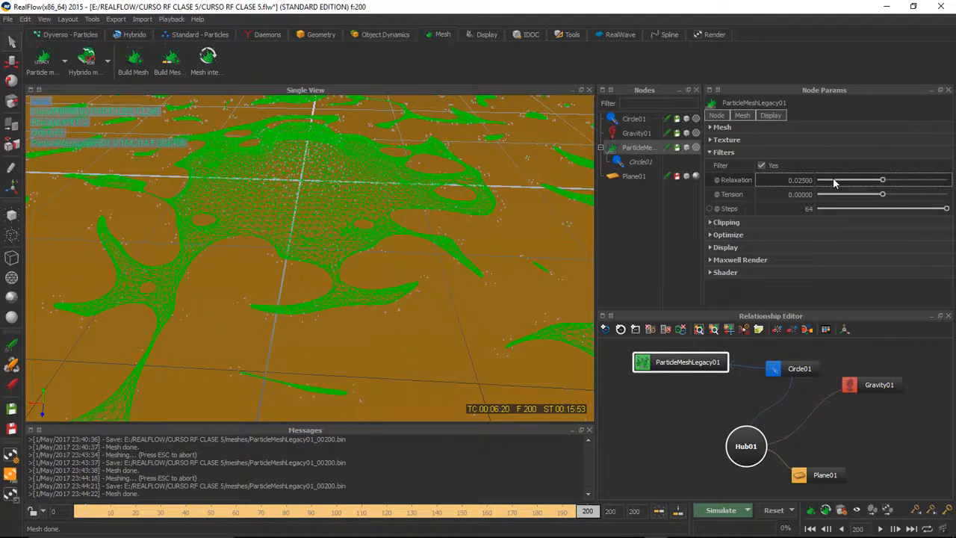
pyautogui.rightClick(634, 148)
pyautogui.click(663, 216)
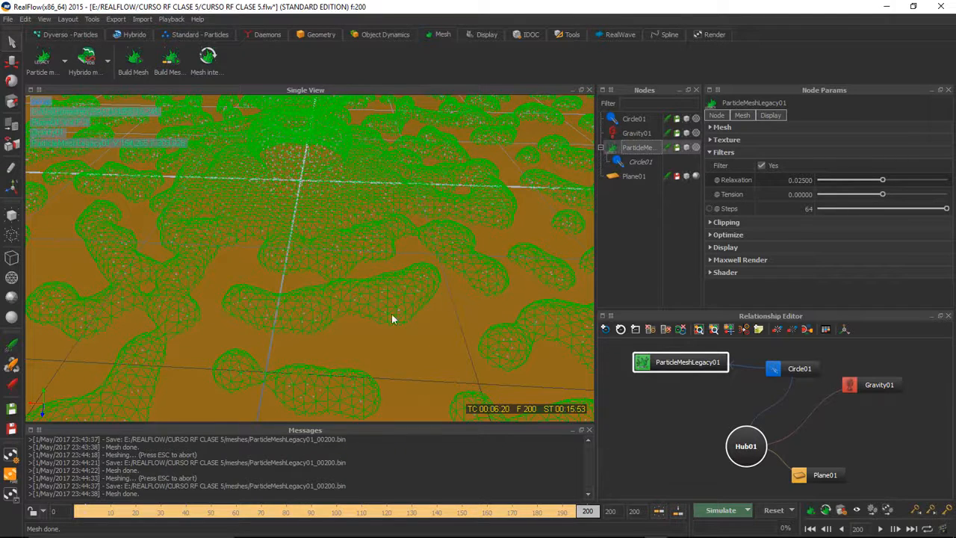
# Raise the filter's relaxation back to 0.5 and rebuild the mesh at frame 200
pyautogui.doubleClick(803, 180)
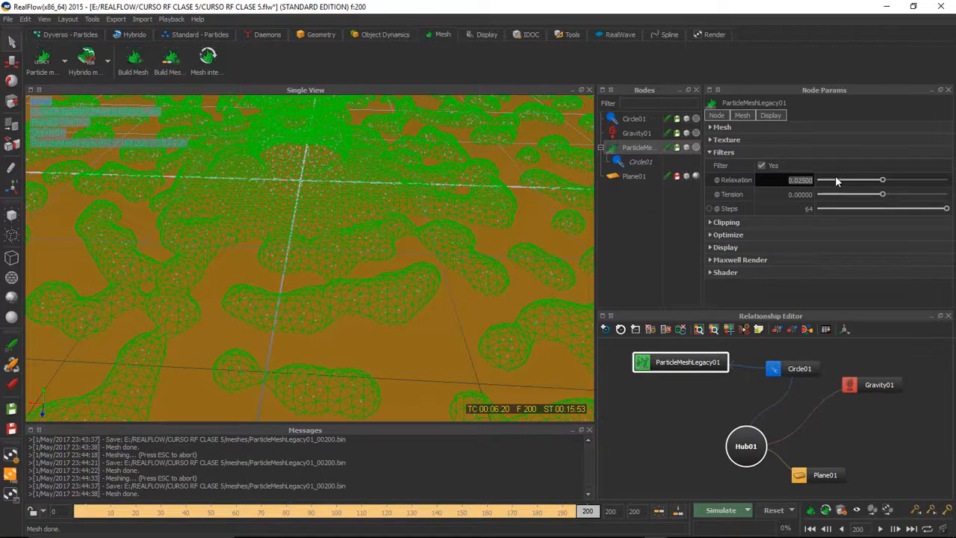
pyautogui.write('.5')
pyautogui.press('Return')
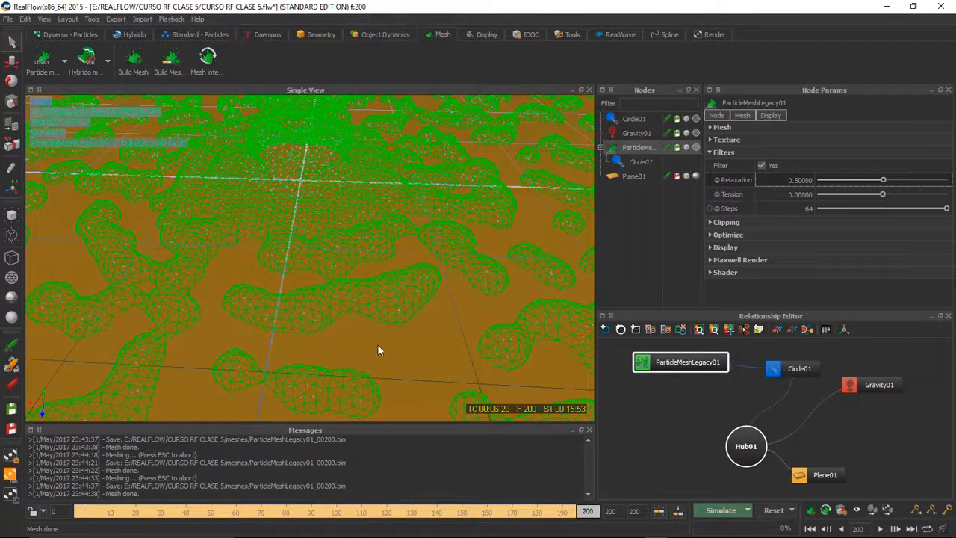
pyautogui.rightClick(645, 151)
pyautogui.click(676, 221)
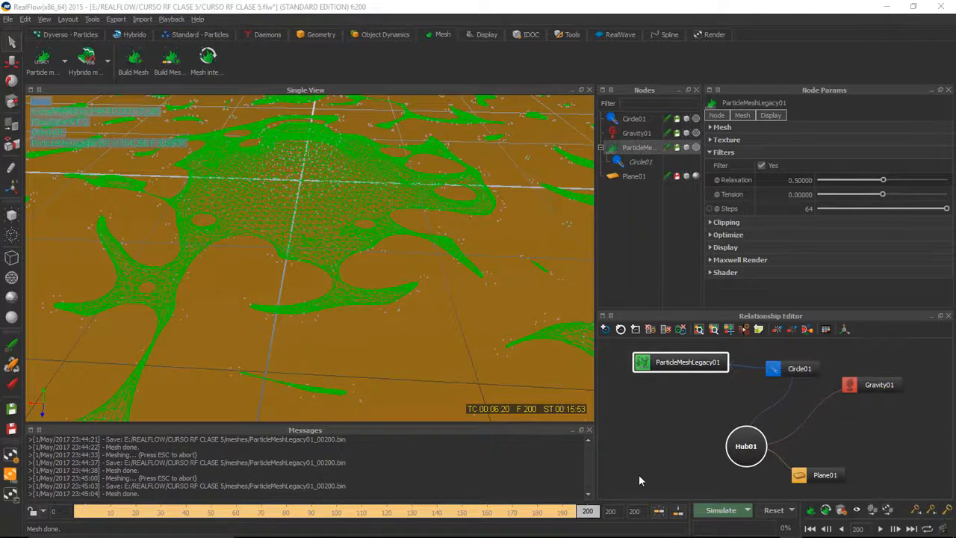
# Rebuild the particle mesh with the filter disabled, re-enable the filter at 0.5 relaxation and rebuild it
pyautogui.click(763, 166)
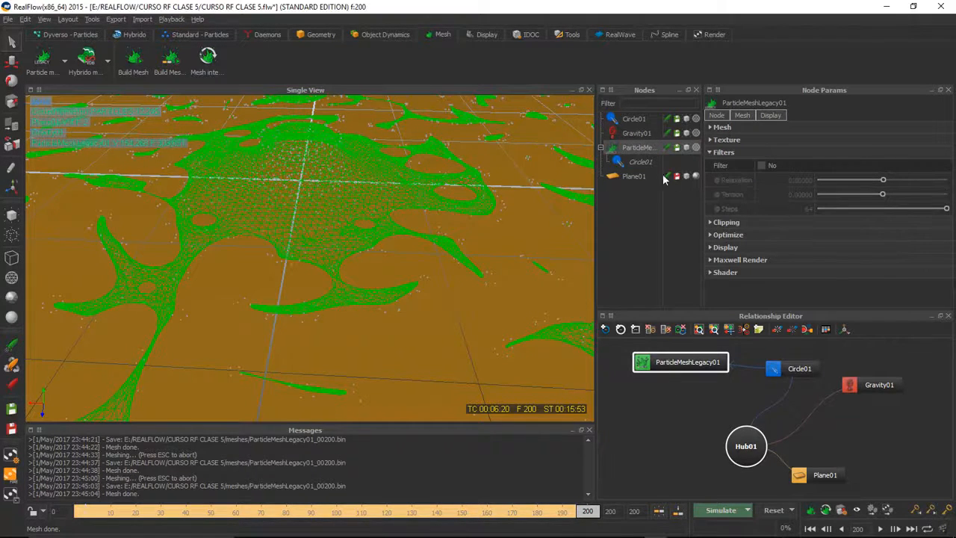
pyautogui.rightClick(640, 149)
pyautogui.click(662, 224)
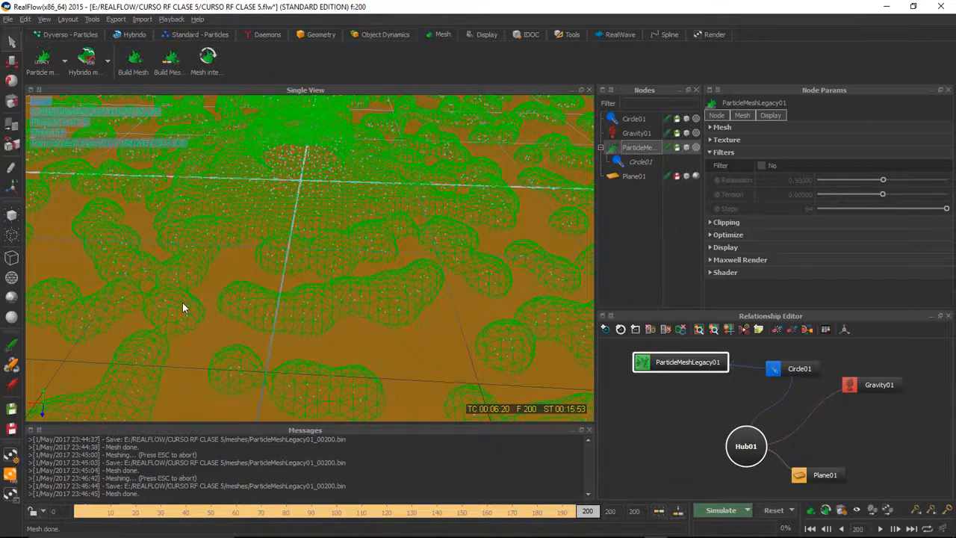
pyautogui.scroll(-3, 451, 207)
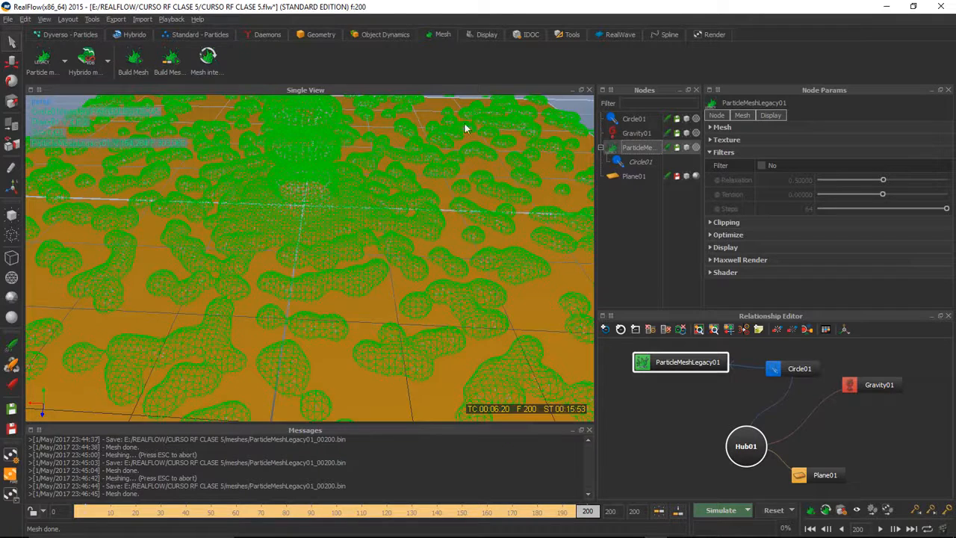
pyautogui.click(761, 165)
pyautogui.rightClick(633, 148)
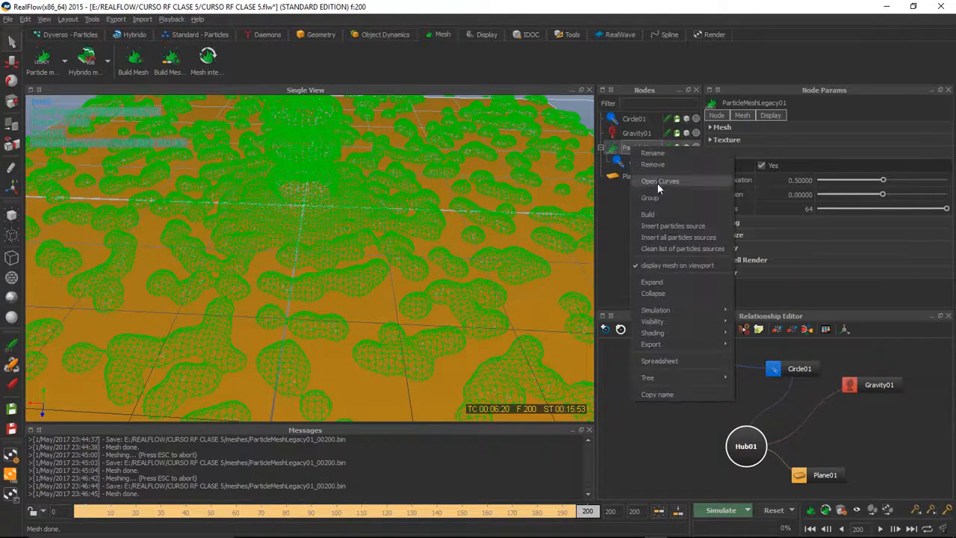
pyautogui.click(648, 214)
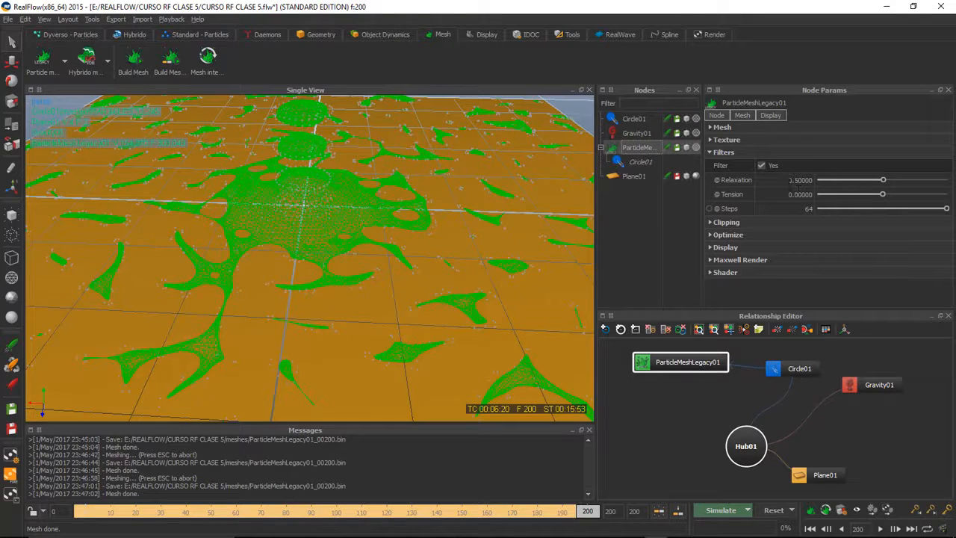
# Lower the filter's relaxation to 0.3 and rebuild ParticleMeshLegacy01 at frame 200
pyautogui.doubleClick(800, 180)
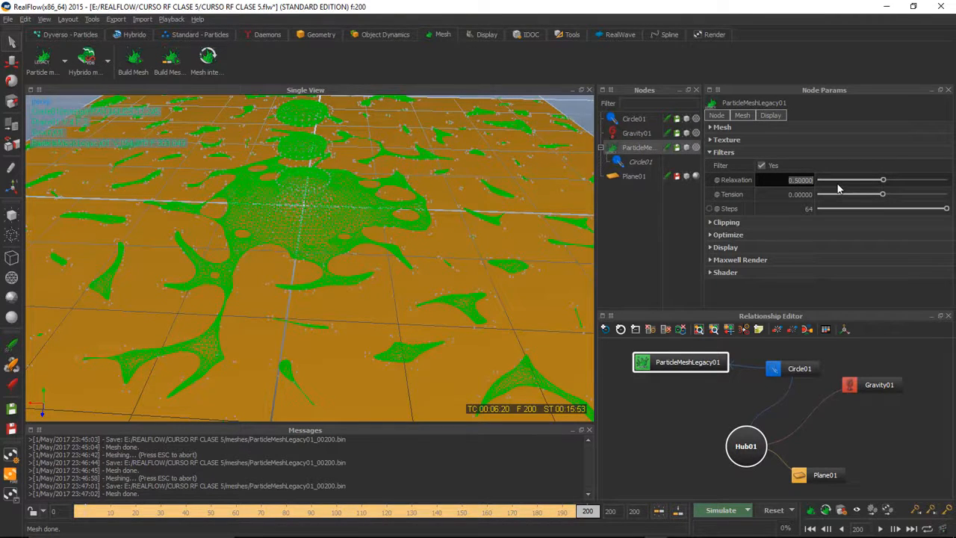
pyautogui.press('BackSpace')
pyautogui.write('.3')
pyautogui.press('Return')
pyautogui.rightClick(638, 148)
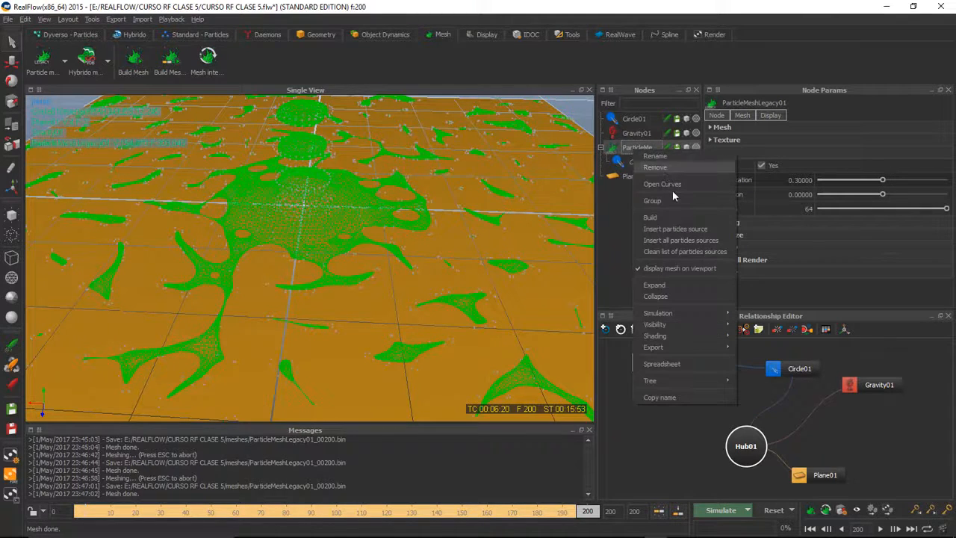
pyautogui.click(667, 215)
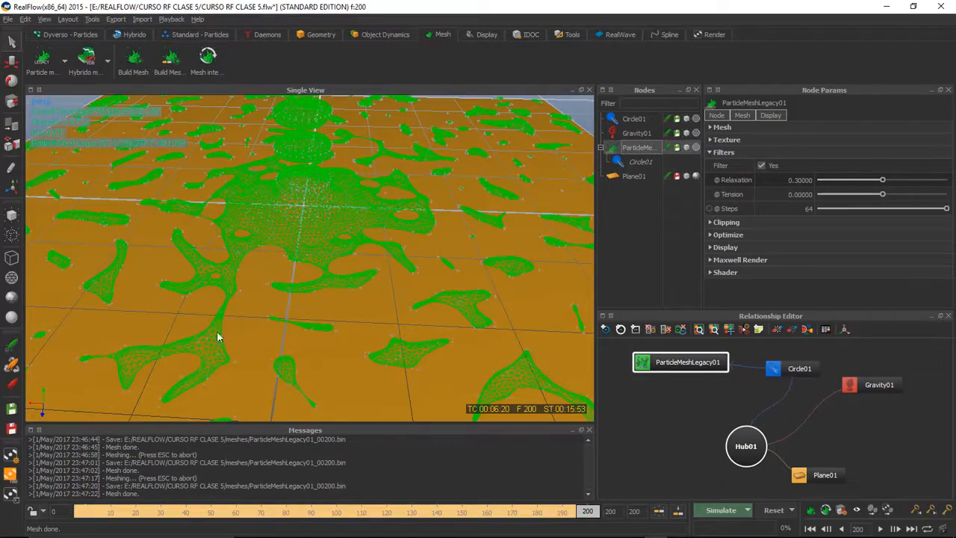
# Reduce the filter's steps to 5 at 0.3 relaxation and rebuild ParticleMeshLegacy01
pyautogui.moveTo(358, 310)
pyautogui.keyDown('alt'); pyautogui.mouseDown()
pyautogui.moveTo(375, 274)
pyautogui.moveTo(393, 272)
pyautogui.moveTo(352, 320)
pyautogui.moveTo(433, 289)
pyautogui.moveTo(375, 316)
pyautogui.mouseUp(); pyautogui.keyUp('alt')
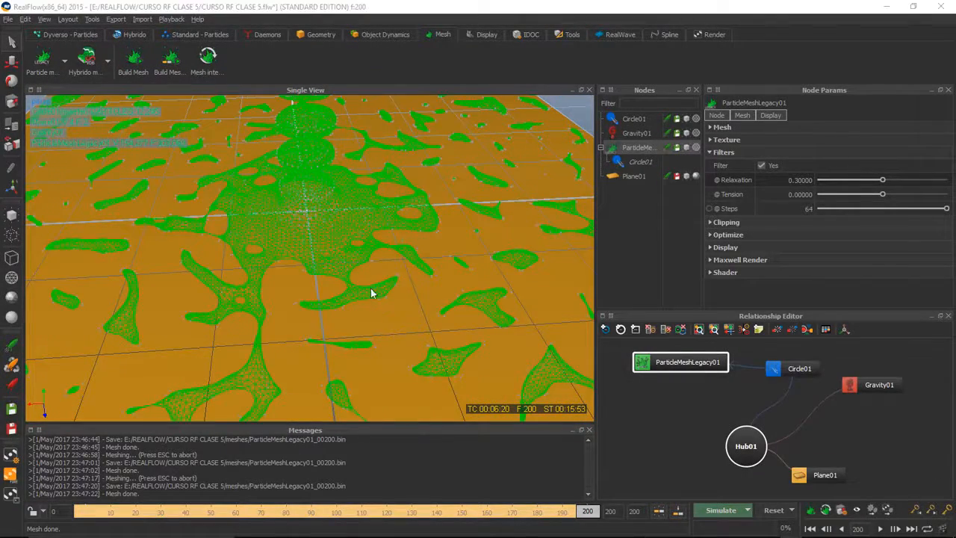
pyautogui.keyDown('alt'); pyautogui.moveTo(372, 287); pyautogui.dragTo(365, 247); pyautogui.keyUp('alt')
pyautogui.scroll(-3, 375, 201)
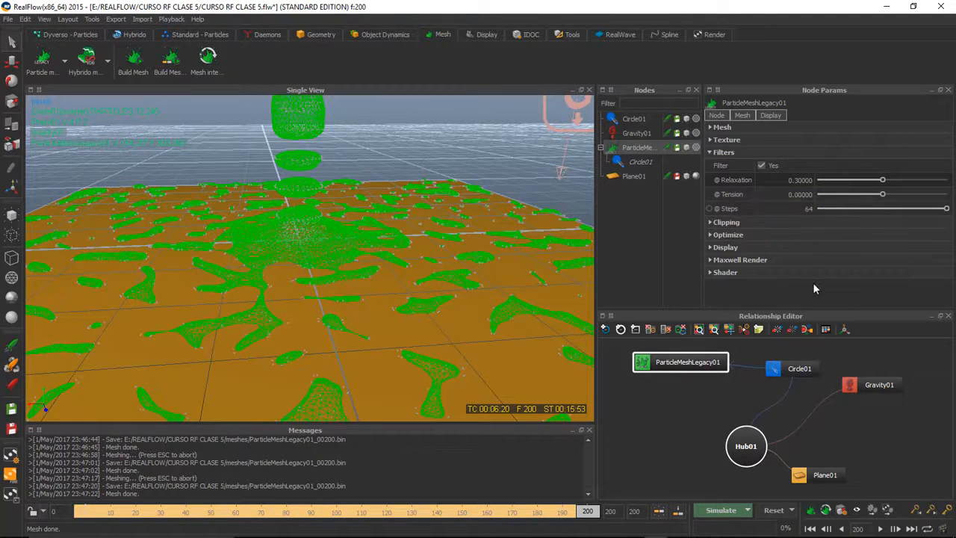
pyautogui.doubleClick(808, 208)
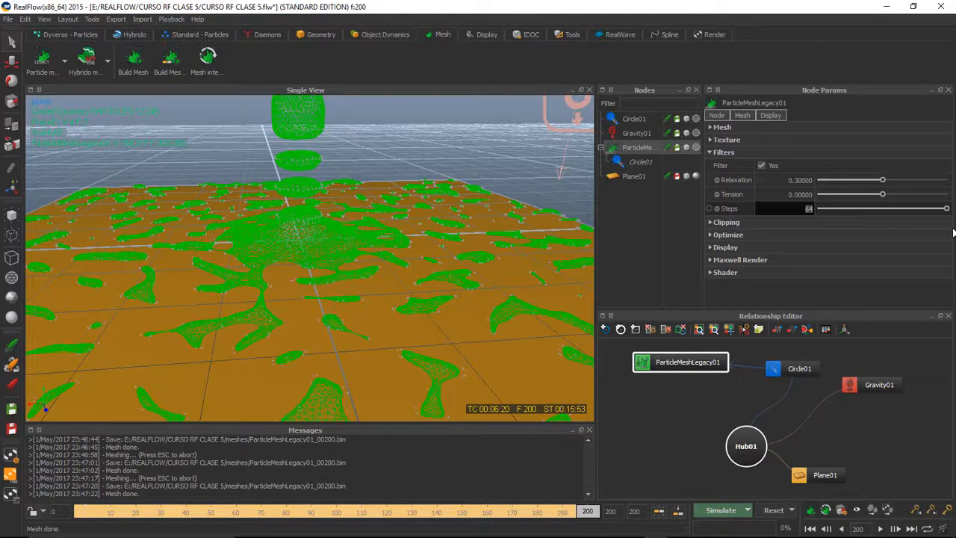
pyautogui.write('5')
pyautogui.press('Return')
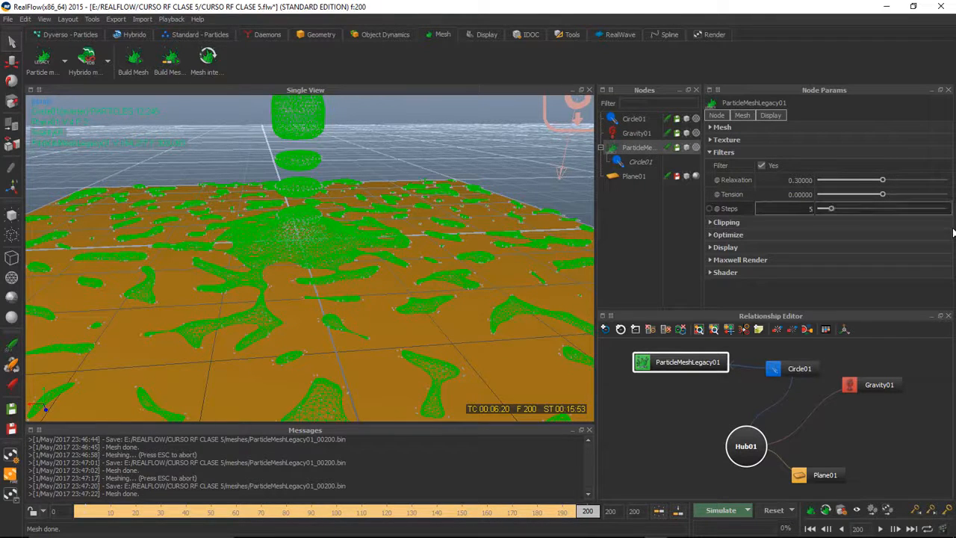
pyautogui.rightClick(647, 161)
pyautogui.click(673, 221)
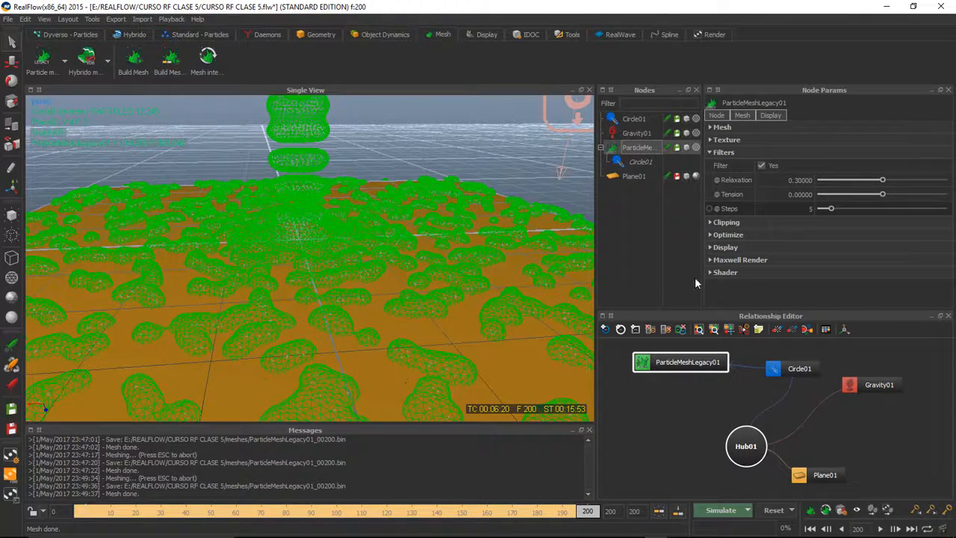
# Set the filter's steps back to 64 and rebuild ParticleMeshLegacy01
pyautogui.click(811, 209)
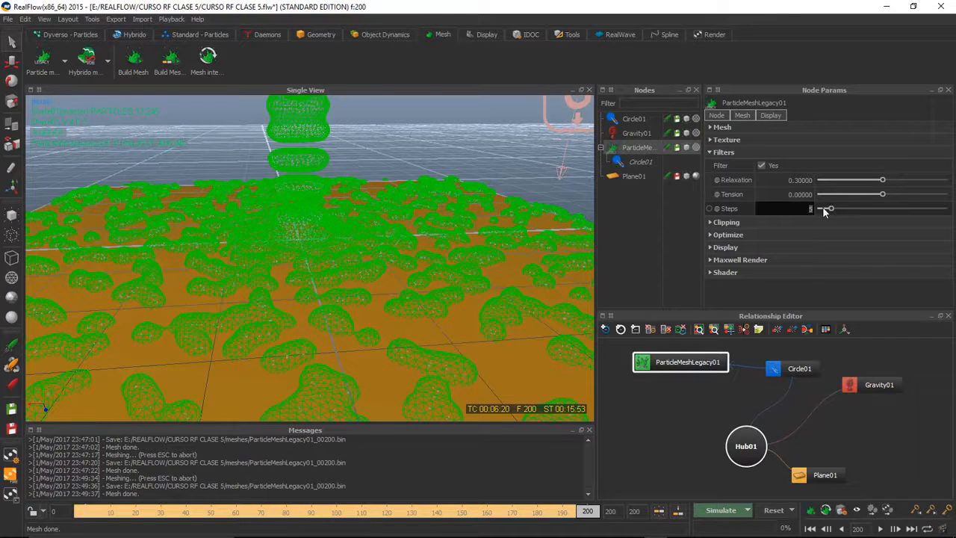
pyautogui.write('64')
pyautogui.rightClick(644, 148)
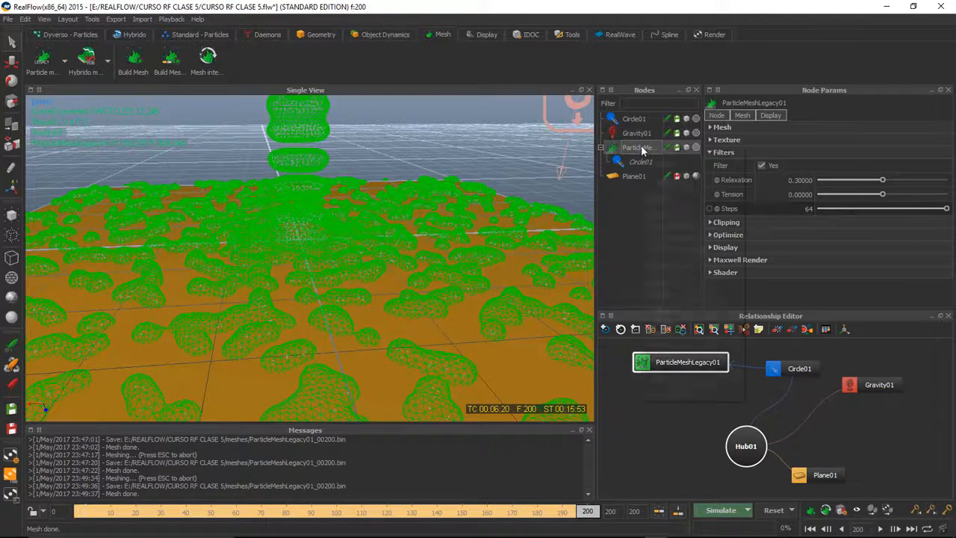
pyautogui.click(672, 214)
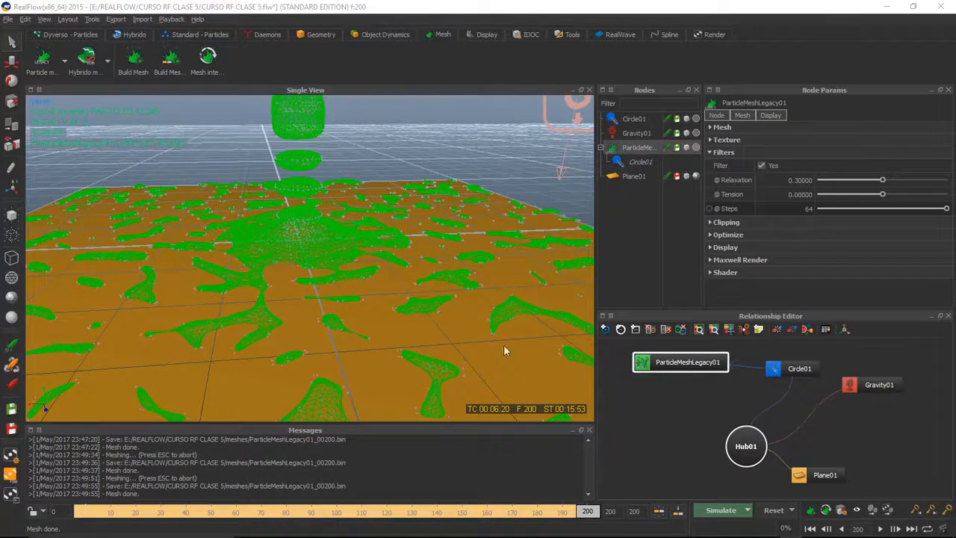
# Increase the filter's steps to 120 and rebuild ParticleMeshLegacy01
pyautogui.doubleClick(803, 210)
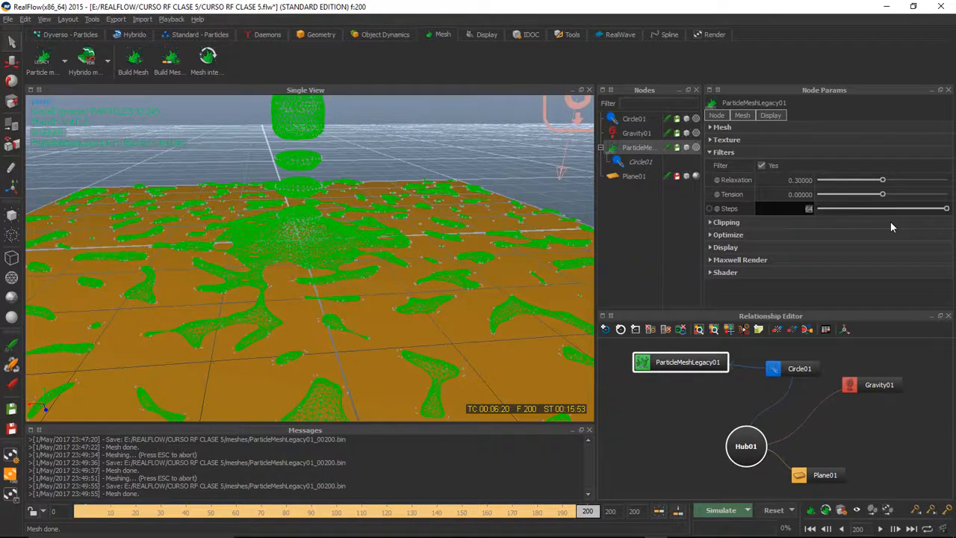
pyautogui.write('120')
pyautogui.press('Return')
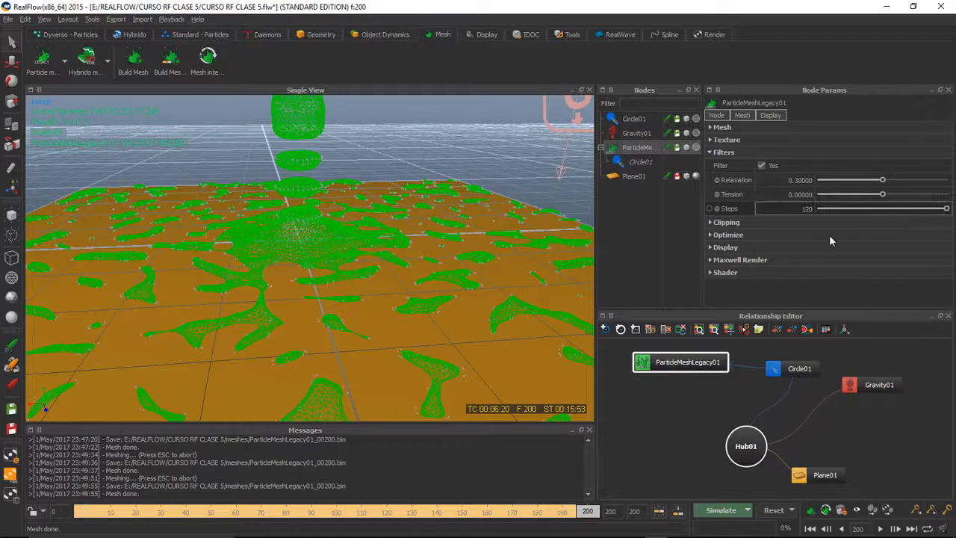
pyautogui.rightClick(641, 151)
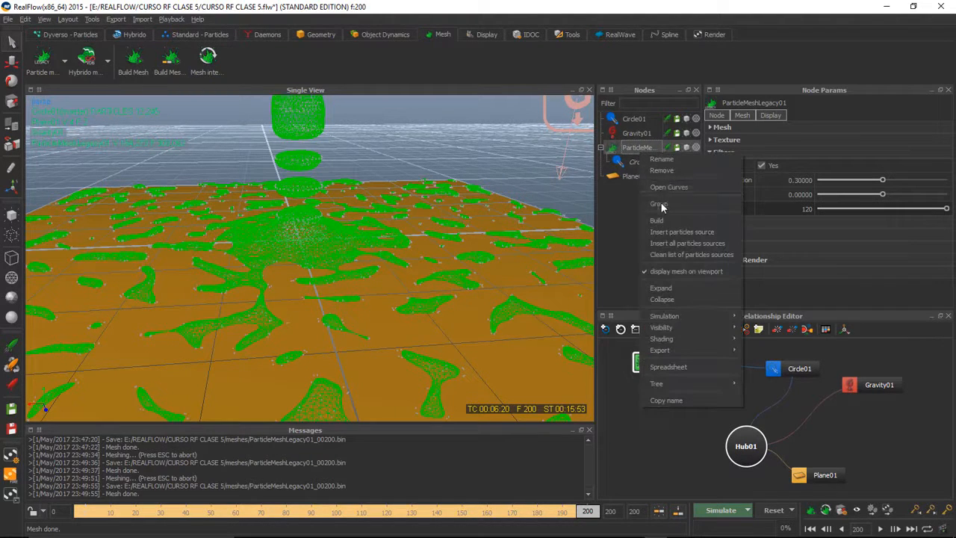
pyautogui.click(657, 221)
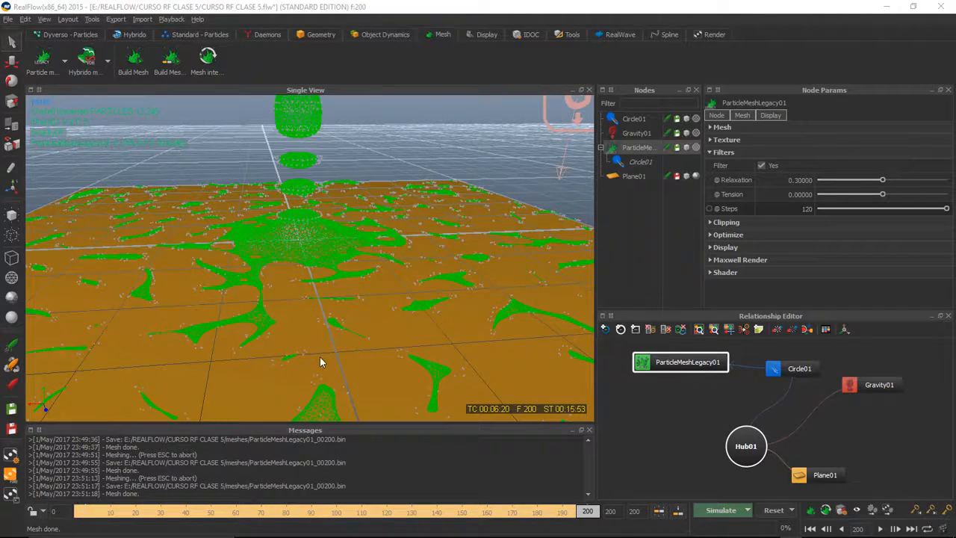
# Set the filter's tension to 1.3 with 120 steps and rebuild ParticleMeshLegacy01
pyautogui.keyDown('alt'); pyautogui.moveTo(320, 358); pyautogui.dragTo(463, 243); pyautogui.keyUp('alt')
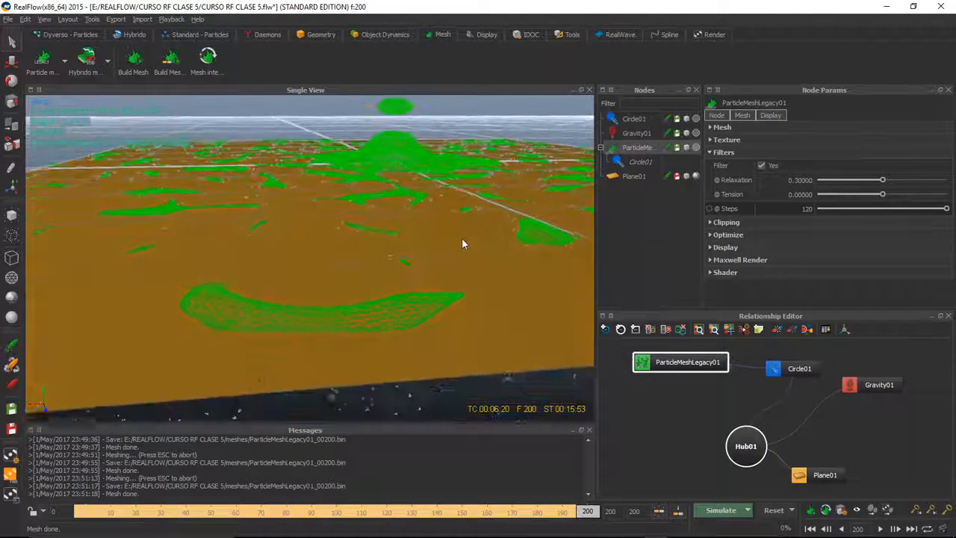
pyautogui.scroll(3, 348, 372)
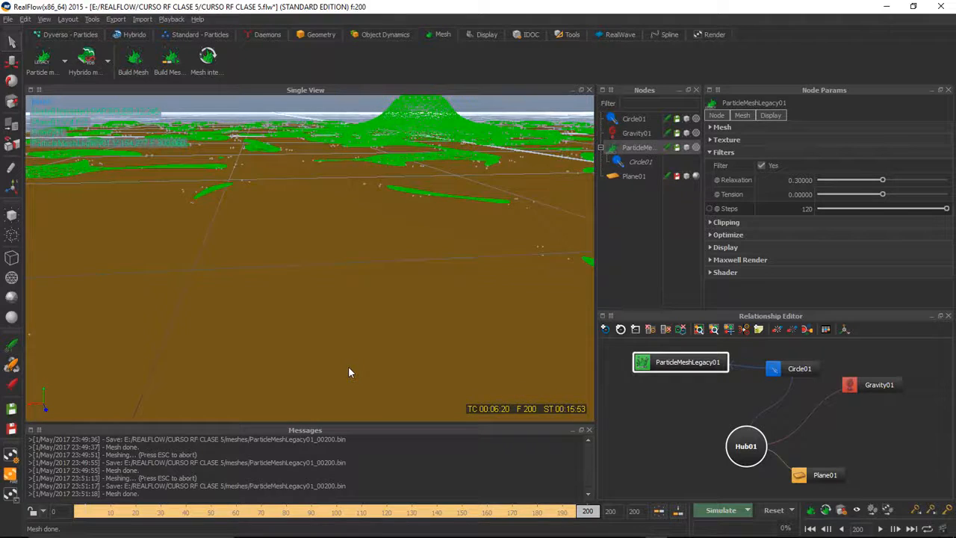
pyautogui.scroll(-5, 349, 372)
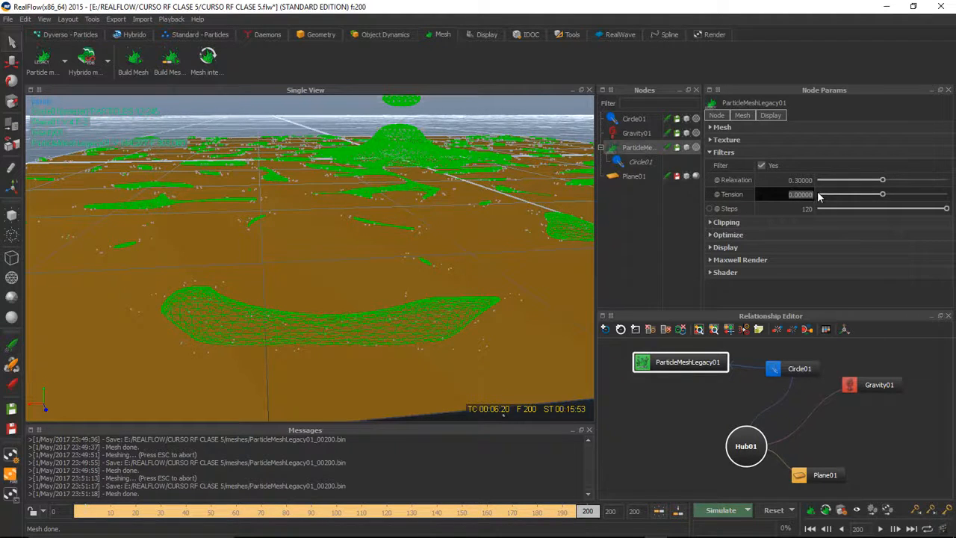
pyautogui.write('1.3')
pyautogui.press('Return')
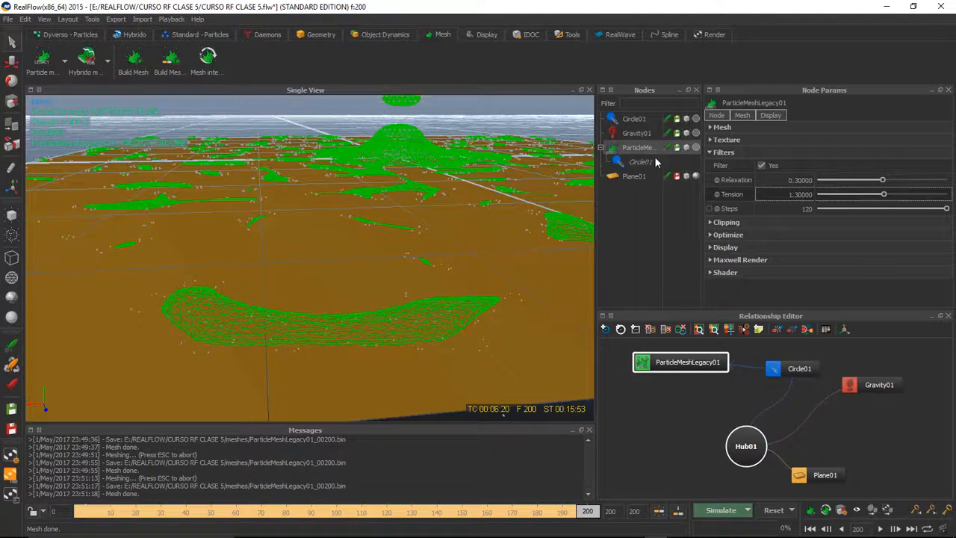
pyautogui.rightClick(636, 148)
pyautogui.click(659, 213)
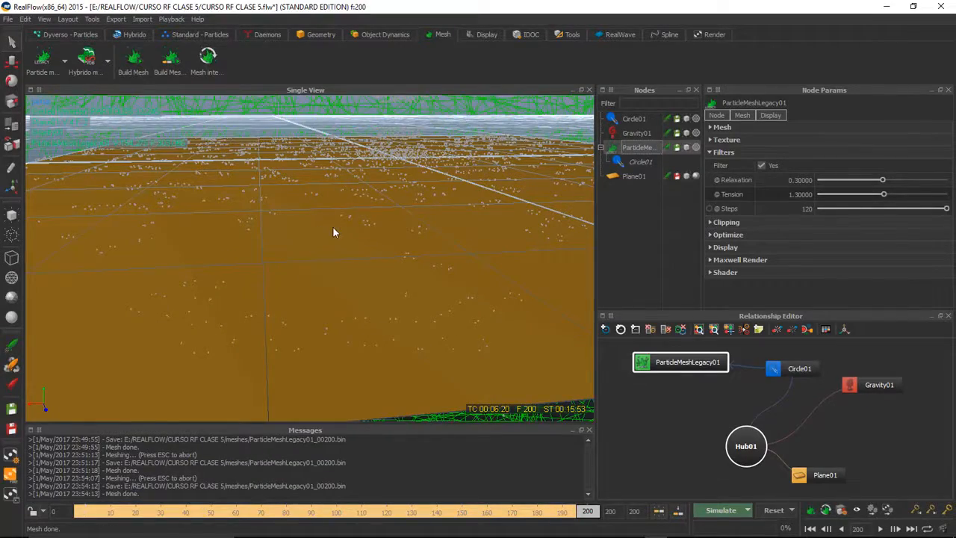
# Examine the full extent of the mesh rebuilt with 1.3 tension around the plane, from far away and closer in
pyautogui.scroll(-6, 333, 232)
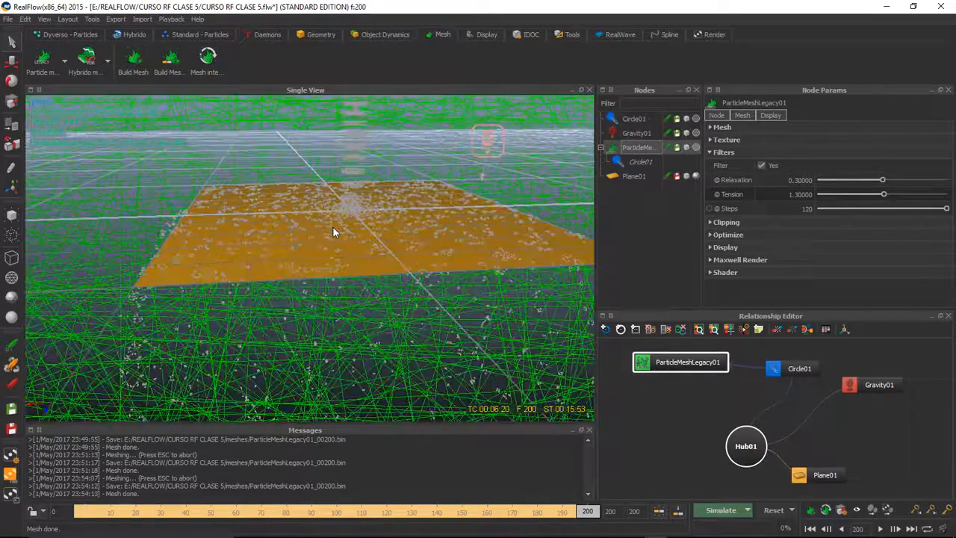
pyautogui.scroll(-8, 333, 227)
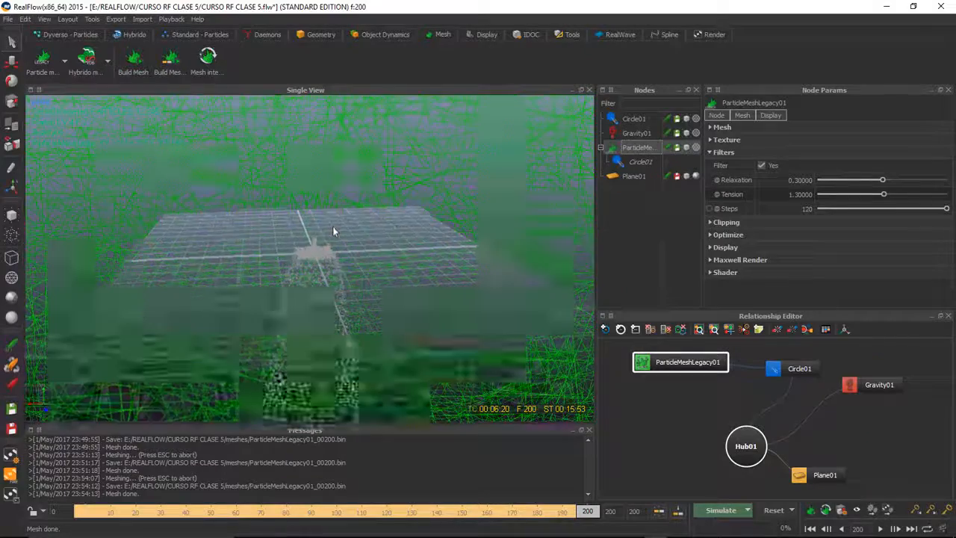
pyautogui.scroll(4, 334, 227)
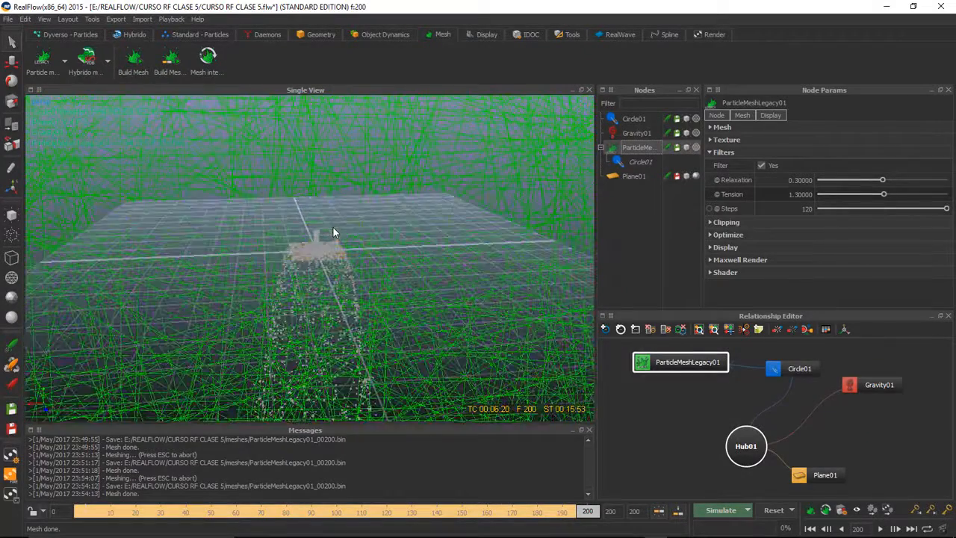
pyautogui.scroll(5, 333, 227)
pyautogui.scroll(-7, 334, 228)
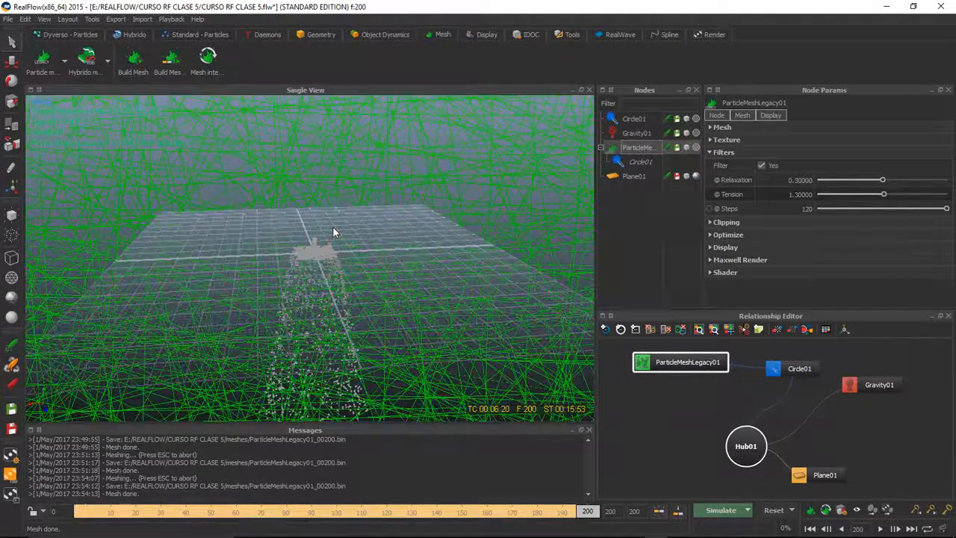
pyautogui.scroll(-6, 333, 227)
pyautogui.scroll(6, 332, 226)
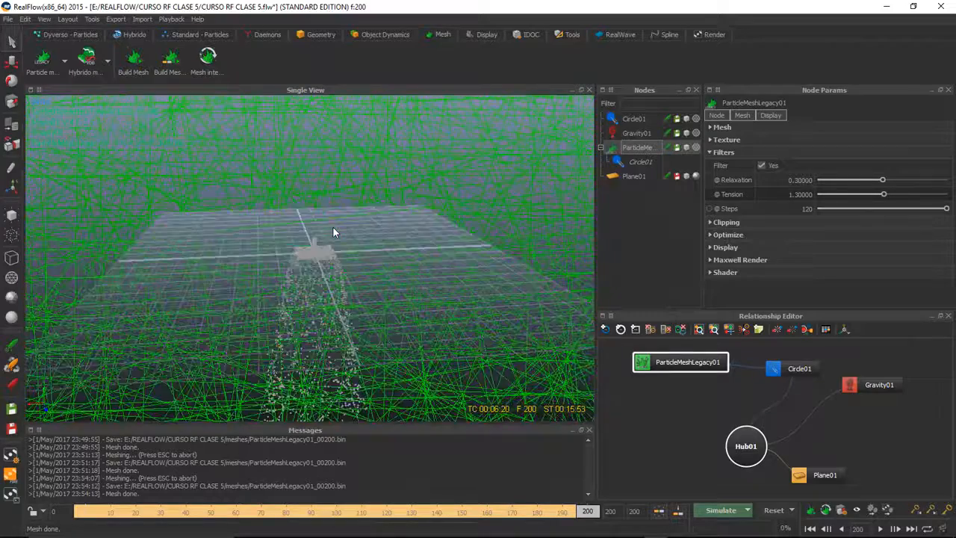
pyautogui.scroll(5, 333, 226)
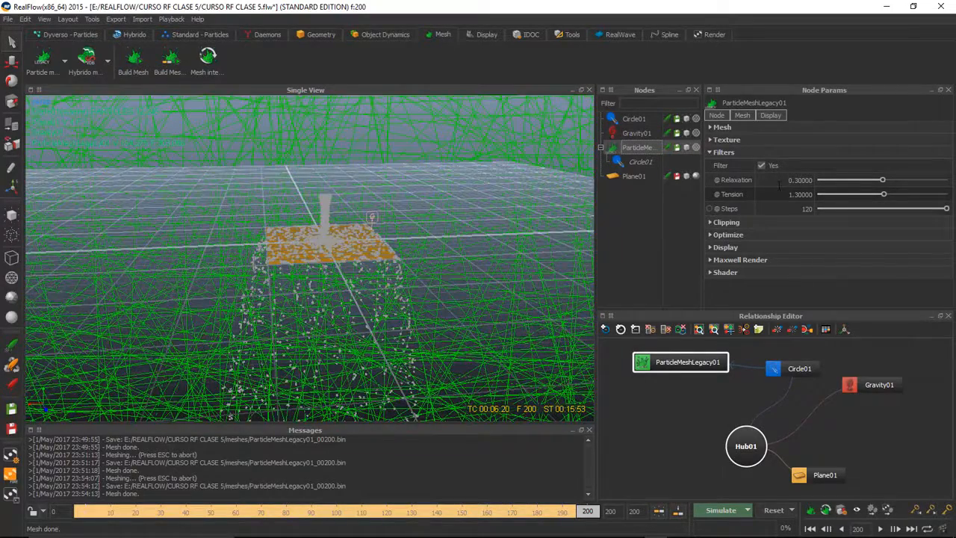
# Lower the filter's tension to 1.0 and rebuild ParticleMeshLegacy01
pyautogui.click(788, 193)
pyautogui.write('1')
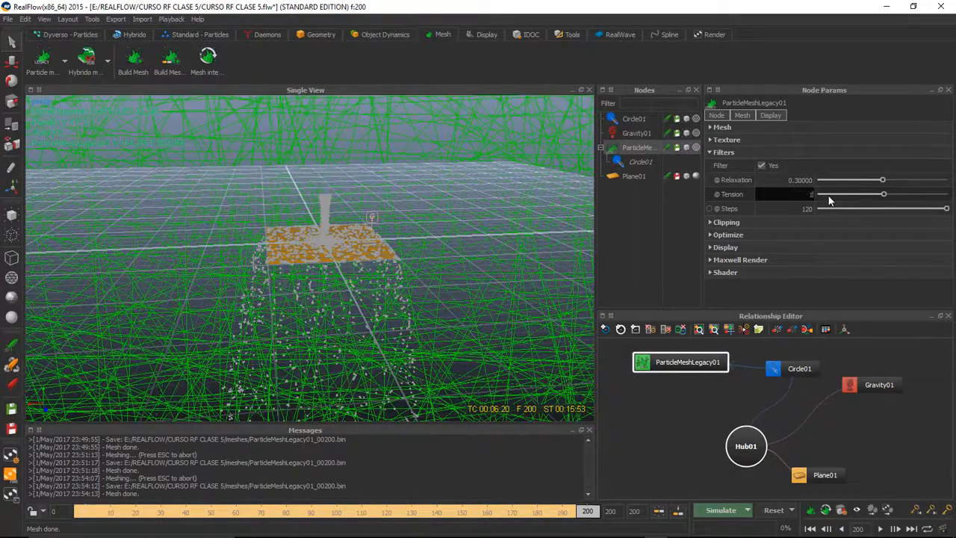
pyautogui.press('Return')
pyautogui.rightClick(643, 149)
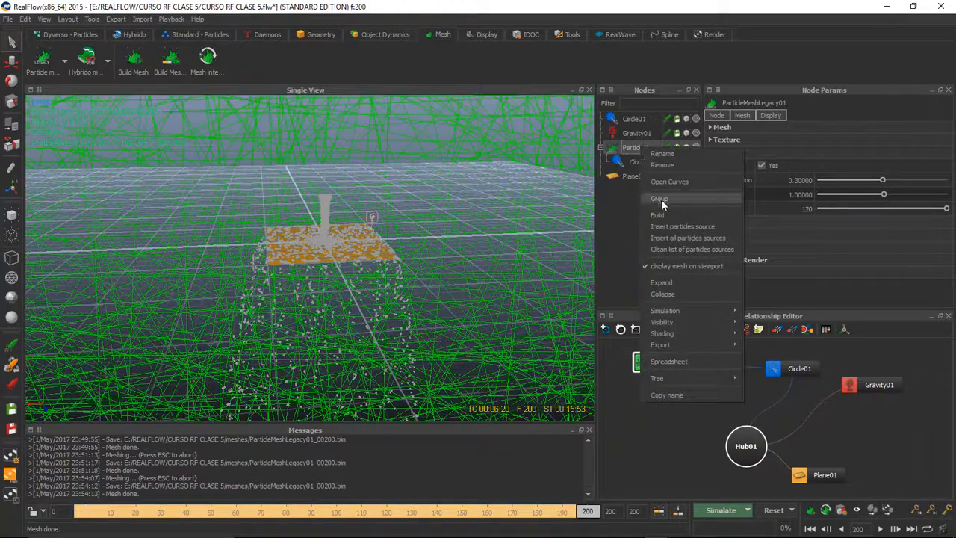
pyautogui.click(659, 215)
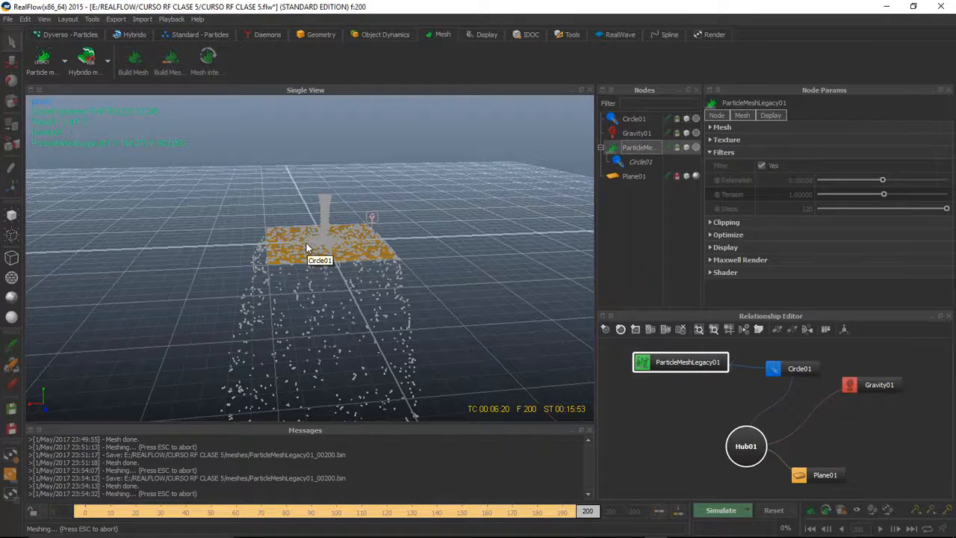
# Inspect the mesh droplets on the plane, set the filter's tension to 1.1 and rebuild ParticleMeshLegacy01
pyautogui.scroll(5, 315, 241)
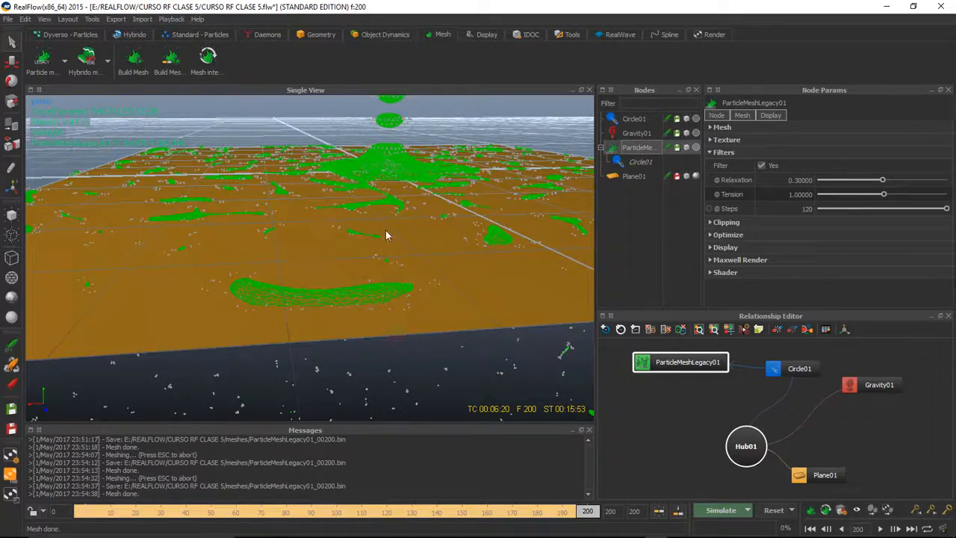
pyautogui.scroll(4, 386, 239)
pyautogui.scroll(6, 369, 269)
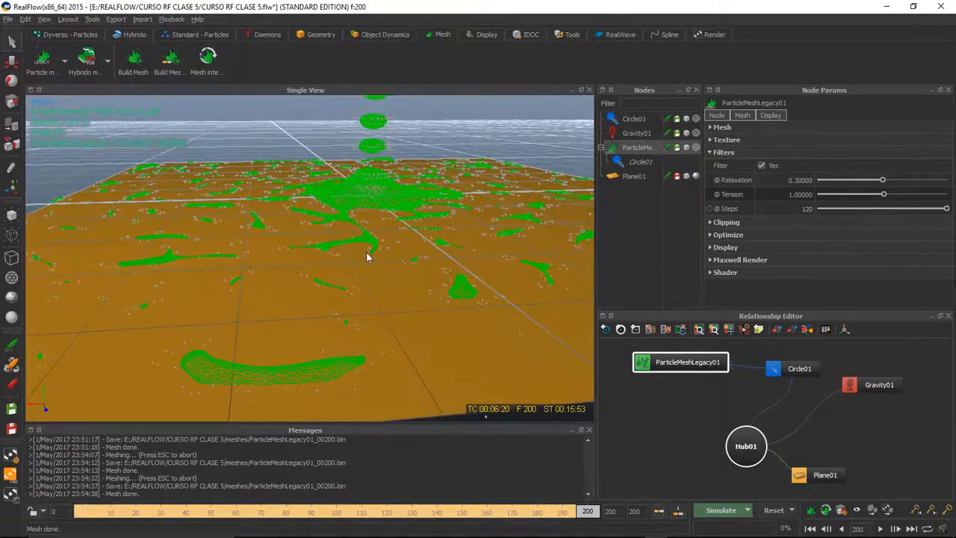
pyautogui.scroll(-6, 372, 257)
pyautogui.scroll(-3, 372, 258)
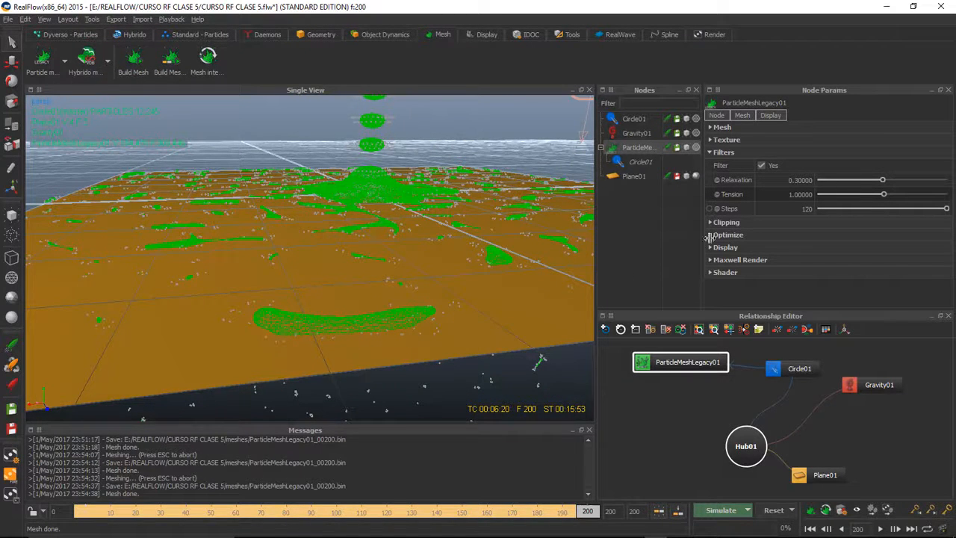
pyautogui.click(801, 194)
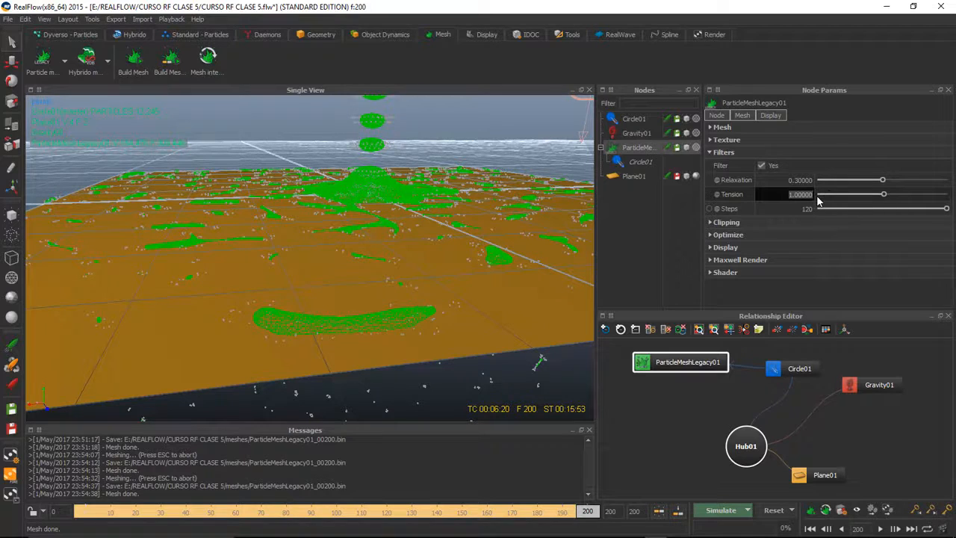
pyautogui.write('1.1')
pyautogui.press('Return')
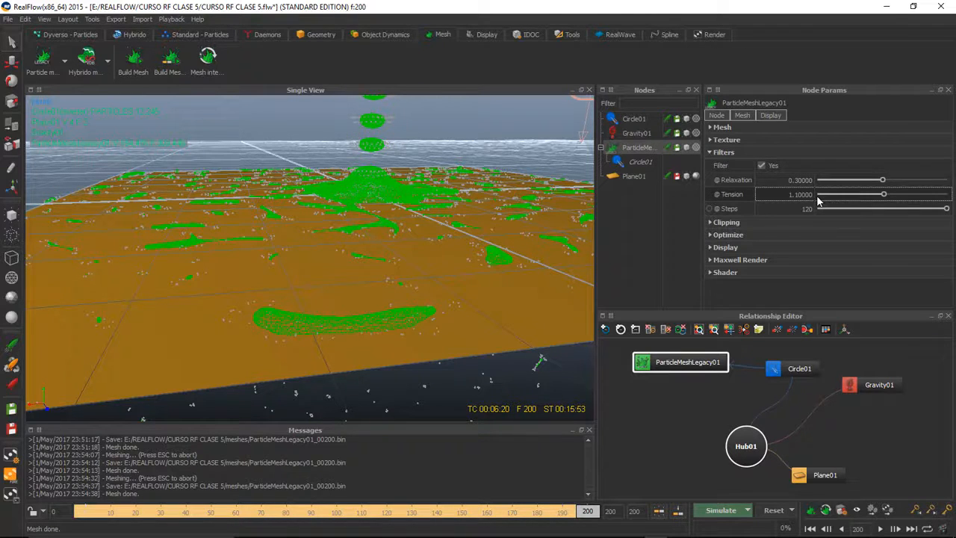
pyautogui.rightClick(640, 149)
pyautogui.click(667, 217)
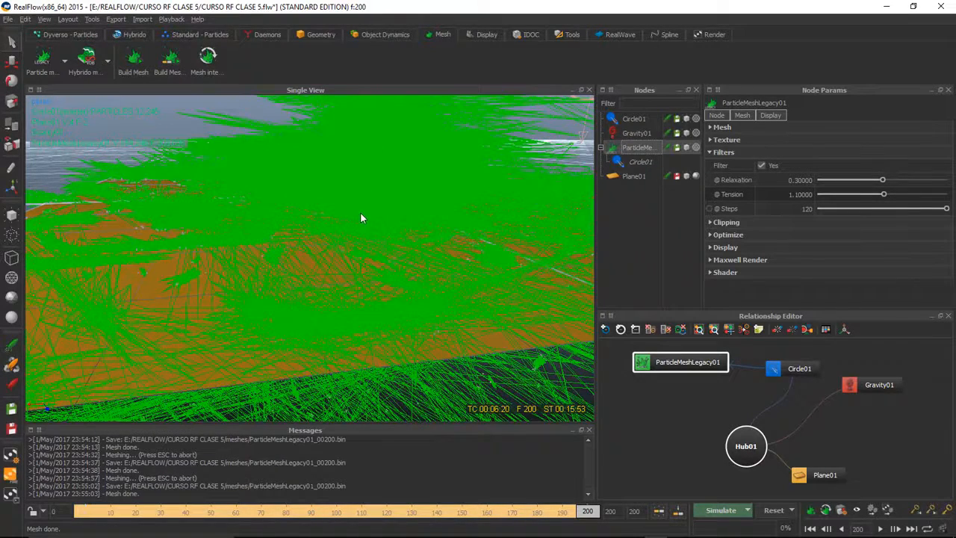
# Set the filter's tension back to 1.0 and rebuild ParticleMeshLegacy01 at frame 200
pyautogui.scroll(-5, 360, 213)
pyautogui.keyDown('alt'); pyautogui.moveTo(351, 223); pyautogui.dragTo(387, 264, button='middle'); pyautogui.keyUp('alt')
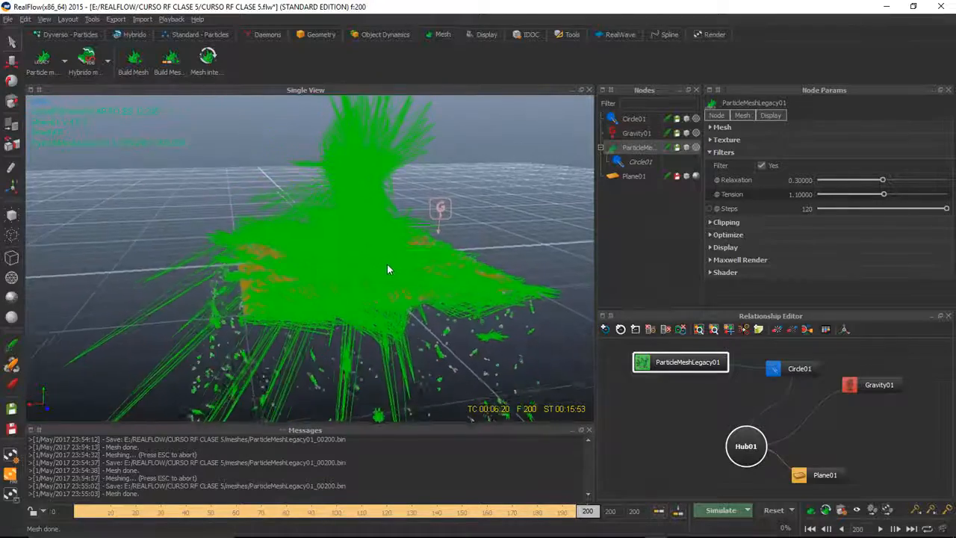
pyautogui.moveTo(387, 263)
pyautogui.keyDown('alt'); pyautogui.mouseDown()
pyautogui.moveTo(228, 261)
pyautogui.moveTo(384, 269)
pyautogui.moveTo(470, 252)
pyautogui.moveTo(365, 276)
pyautogui.moveTo(298, 274)
pyautogui.moveTo(422, 252)
pyautogui.moveTo(401, 255)
pyautogui.mouseUp(); pyautogui.keyUp('alt')
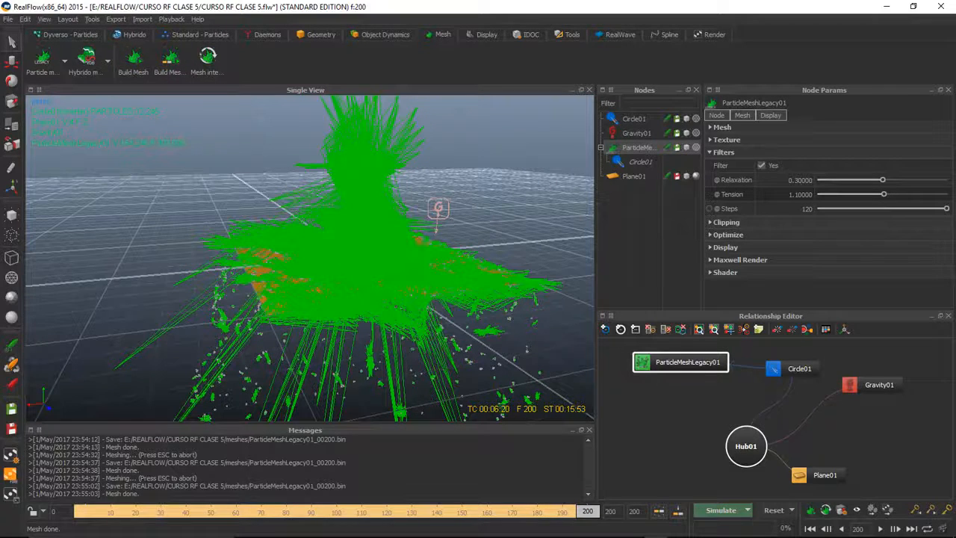
pyautogui.doubleClick(801, 195)
pyautogui.write('1')
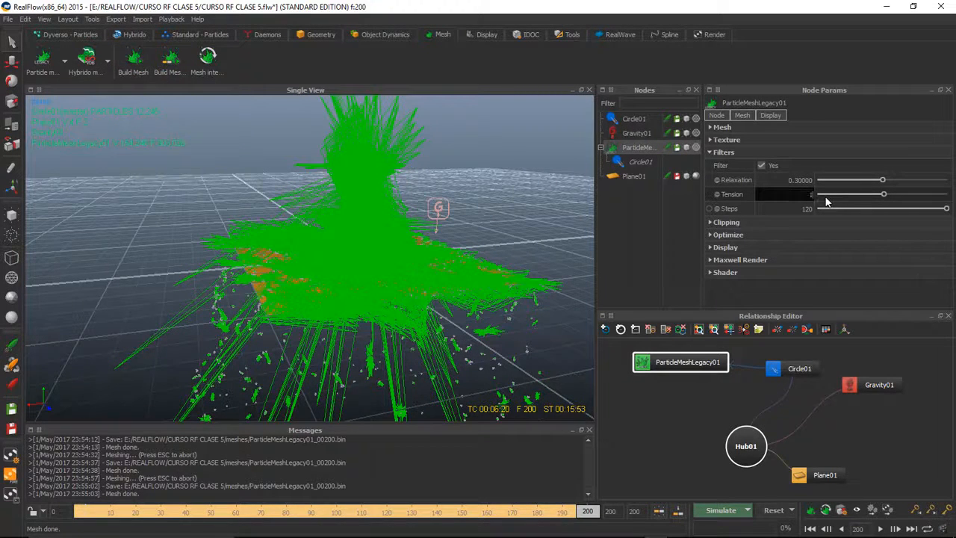
pyautogui.press('Return')
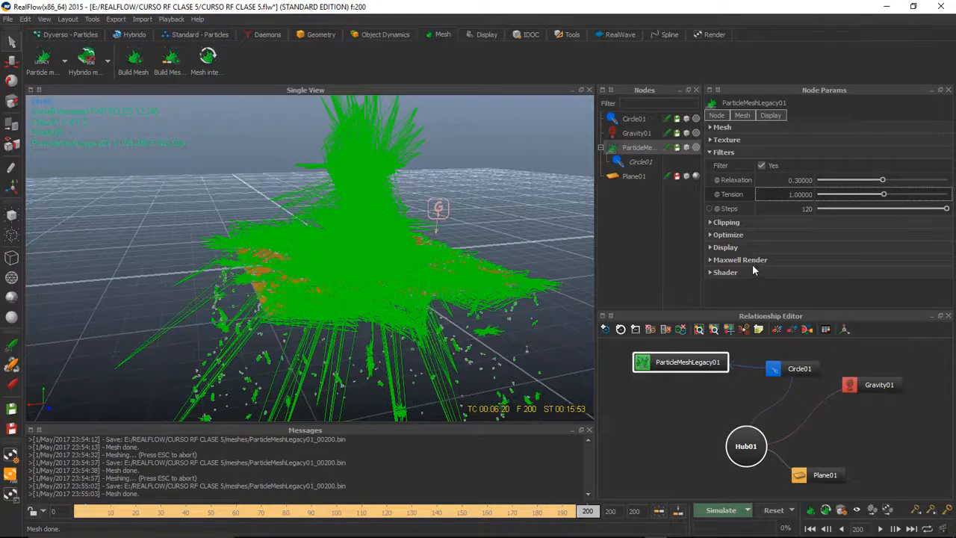
pyautogui.rightClick(637, 149)
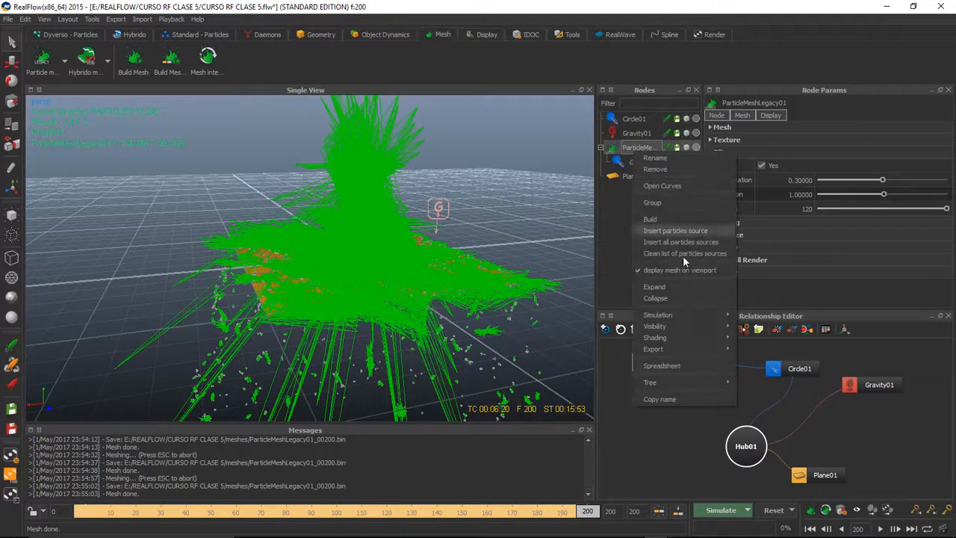
pyautogui.click(678, 221)
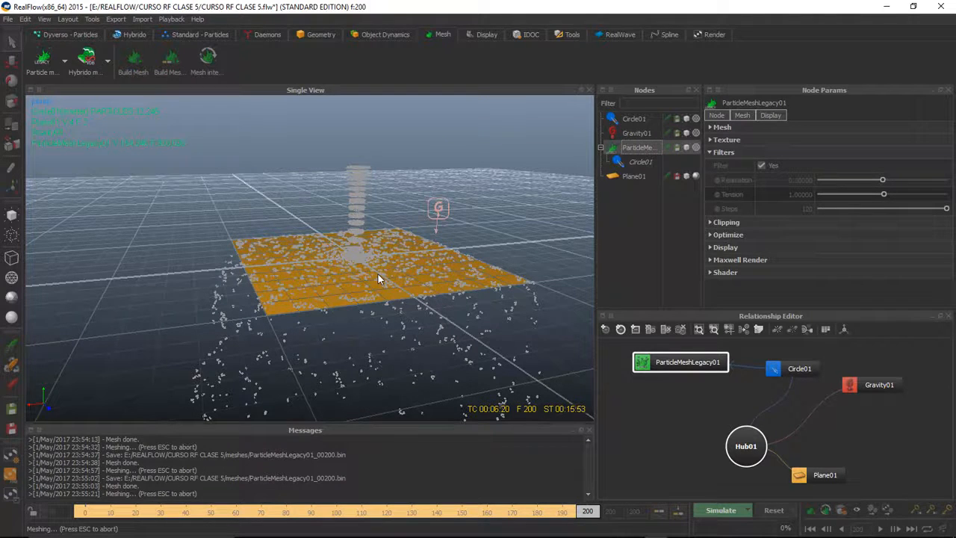
# Examine the rebuilt mesh on the plane, from the central splash to the thin strands and droplets up close
pyautogui.scroll(3, 355, 276)
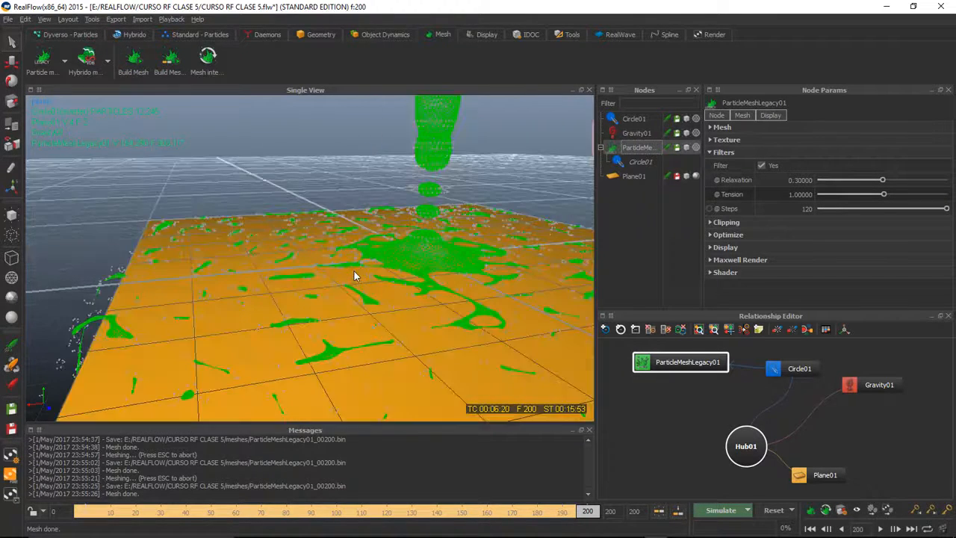
pyautogui.keyDown('alt'); pyautogui.moveTo(441, 278); pyautogui.dragTo(258, 242); pyautogui.keyUp('alt')
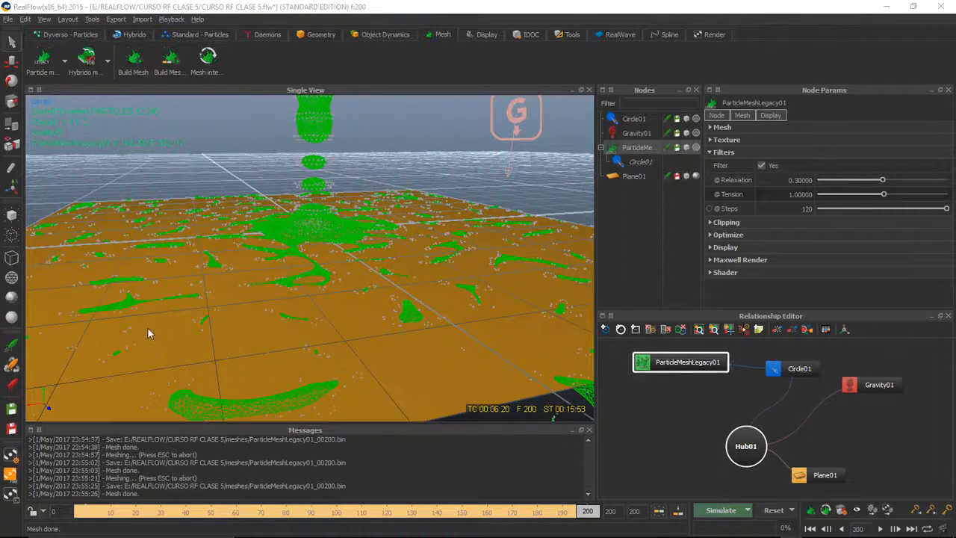
pyautogui.keyDown('alt'); pyautogui.moveTo(148, 328); pyautogui.dragTo(290, 222); pyautogui.keyUp('alt')
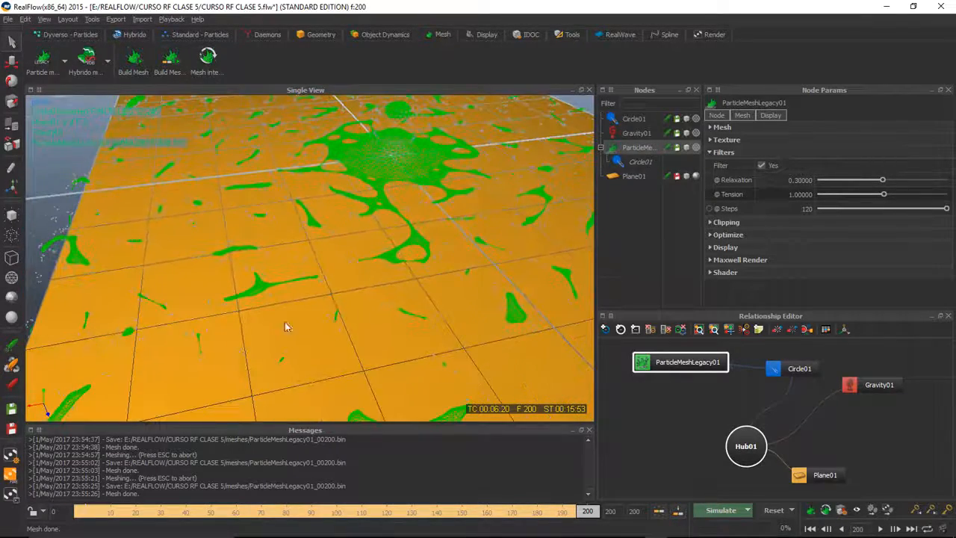
pyautogui.scroll(5, 417, 254)
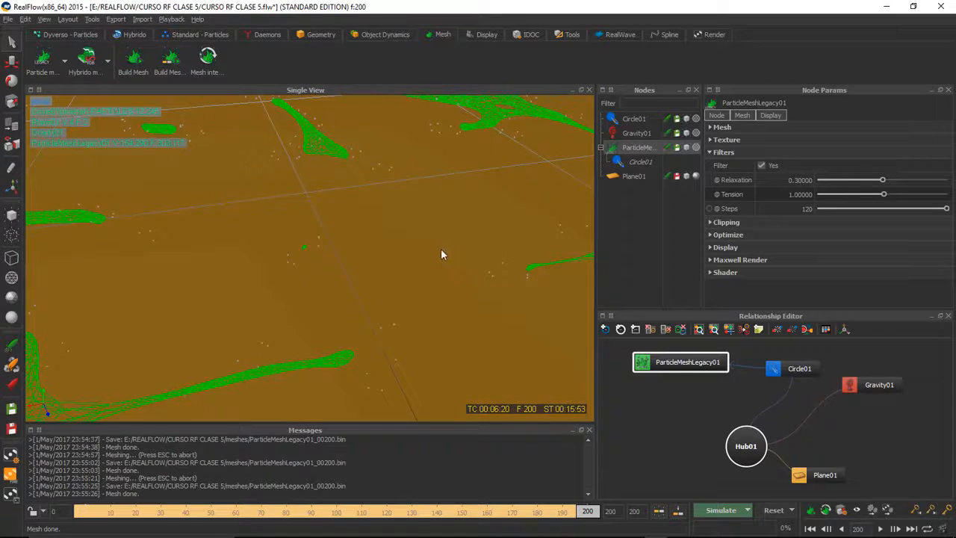
pyautogui.keyDown('alt'); pyautogui.moveTo(441, 249); pyautogui.dragTo(306, 293, button='middle'); pyautogui.keyUp('alt')
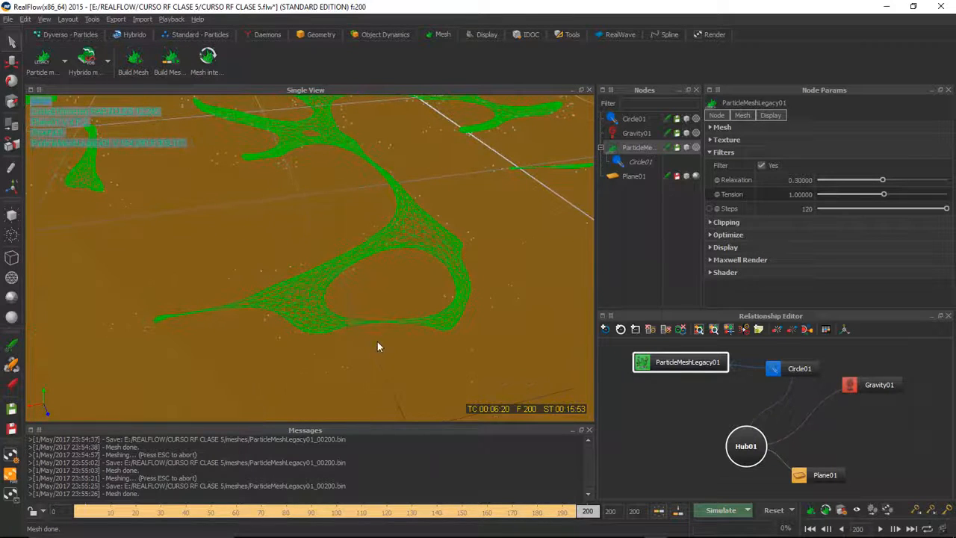
pyautogui.scroll(4, 377, 341)
pyautogui.scroll(-3, 377, 342)
pyautogui.keyDown('alt'); pyautogui.moveTo(372, 328); pyautogui.dragTo(357, 327, button='middle'); pyautogui.keyUp('alt')
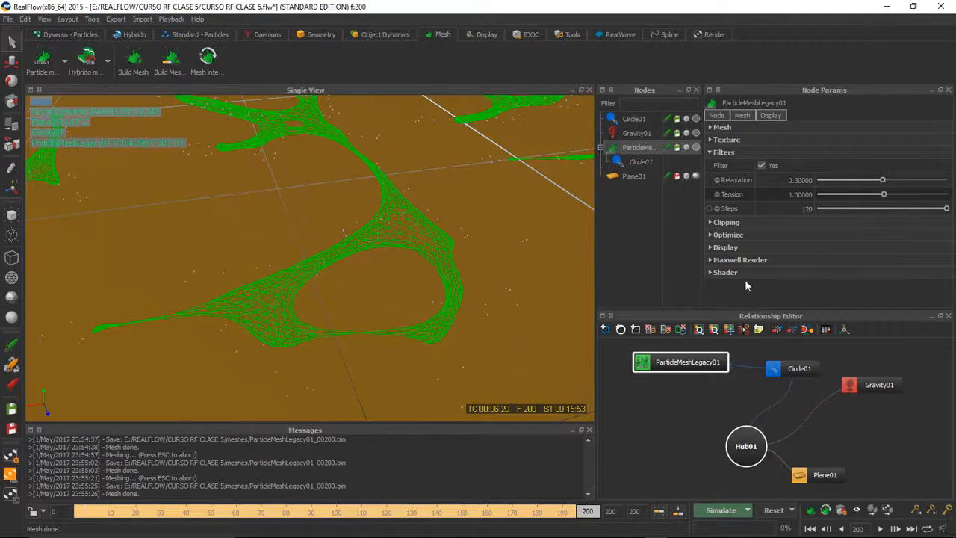
# Set the filter's tension to 0 and rebuild ParticleMeshLegacy01
pyautogui.doubleClick(800, 194)
pyautogui.write('0')
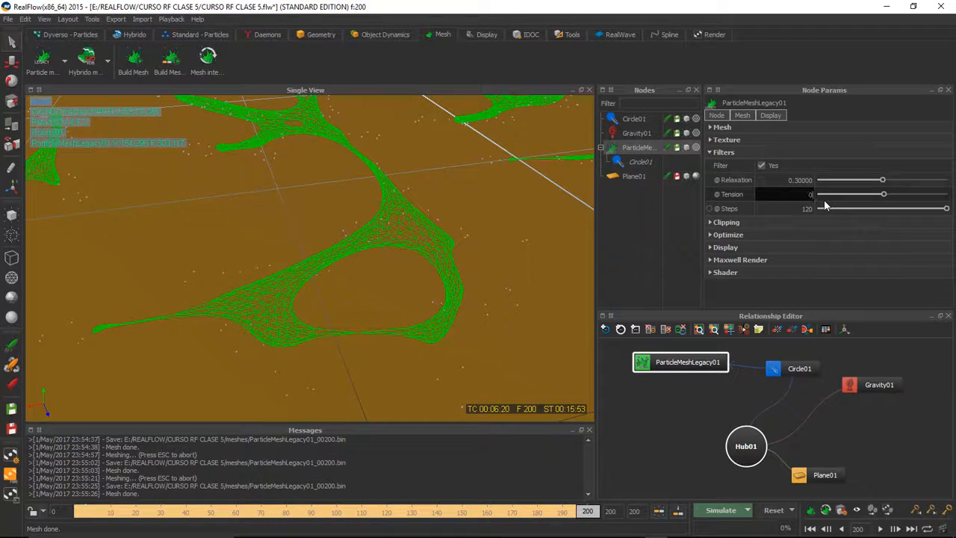
pyautogui.press('Return')
pyautogui.rightClick(631, 152)
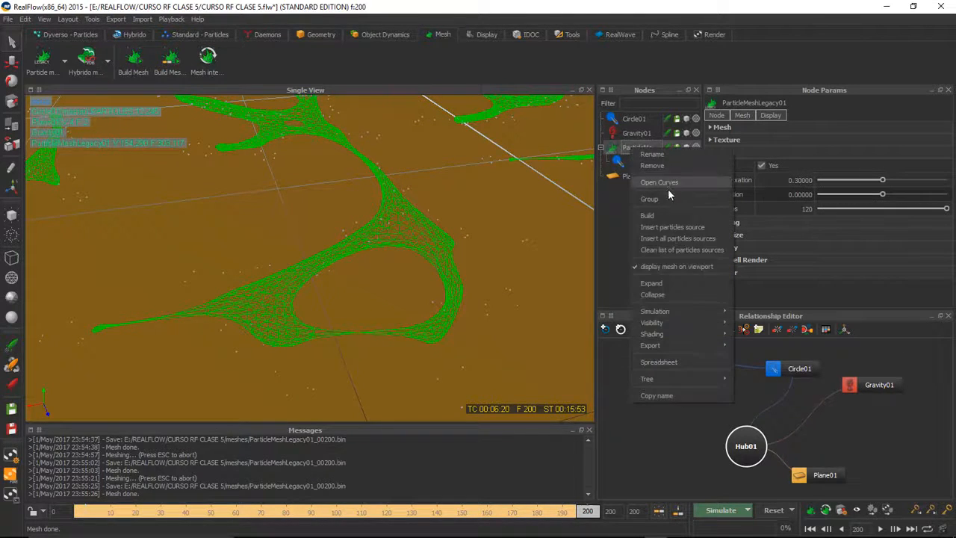
pyautogui.click(663, 215)
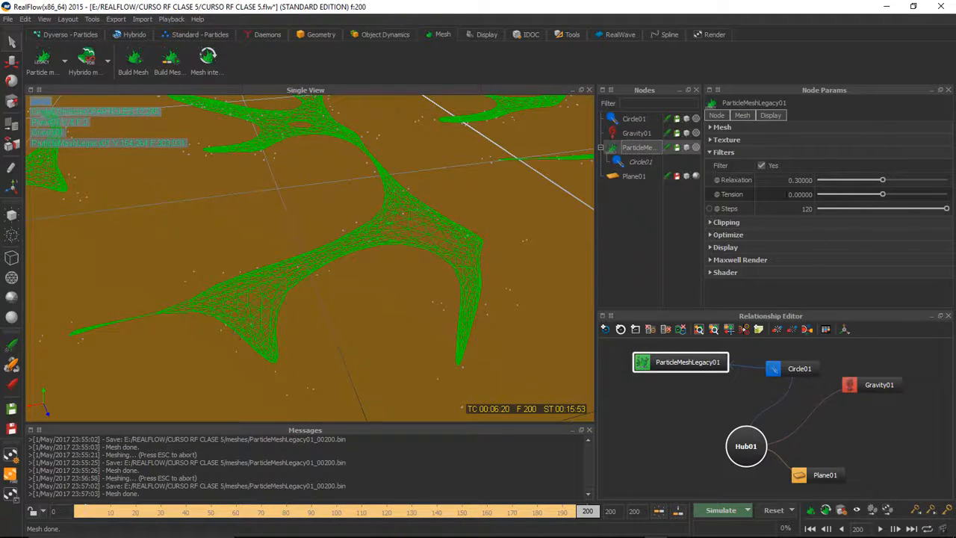
# Restore the filter's tension to 1.0 and rebuild ParticleMeshLegacy01
pyautogui.doubleClick(806, 195)
pyautogui.write('1')
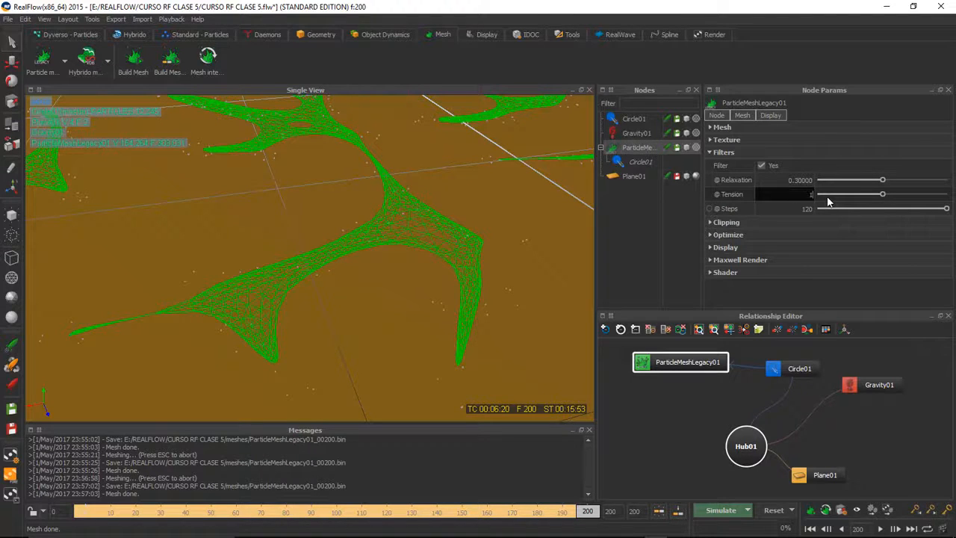
pyautogui.press('Return')
pyautogui.rightClick(634, 148)
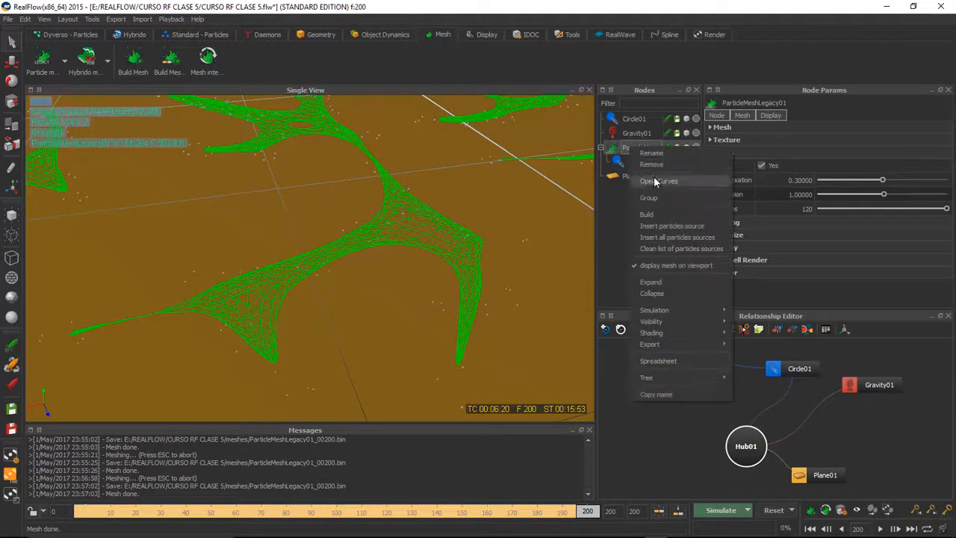
pyautogui.click(648, 215)
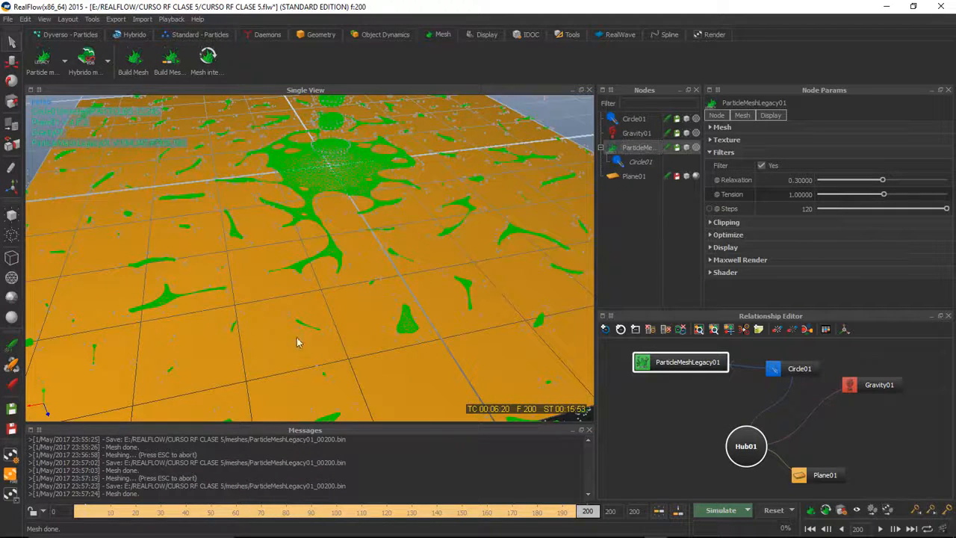
# Return the timeline to frame 0 and start the simulation again, accepting that the cached data is overwritten
pyautogui.keyDown('alt'); pyautogui.moveTo(321, 225); pyautogui.dragTo(267, 302); pyautogui.keyUp('alt')
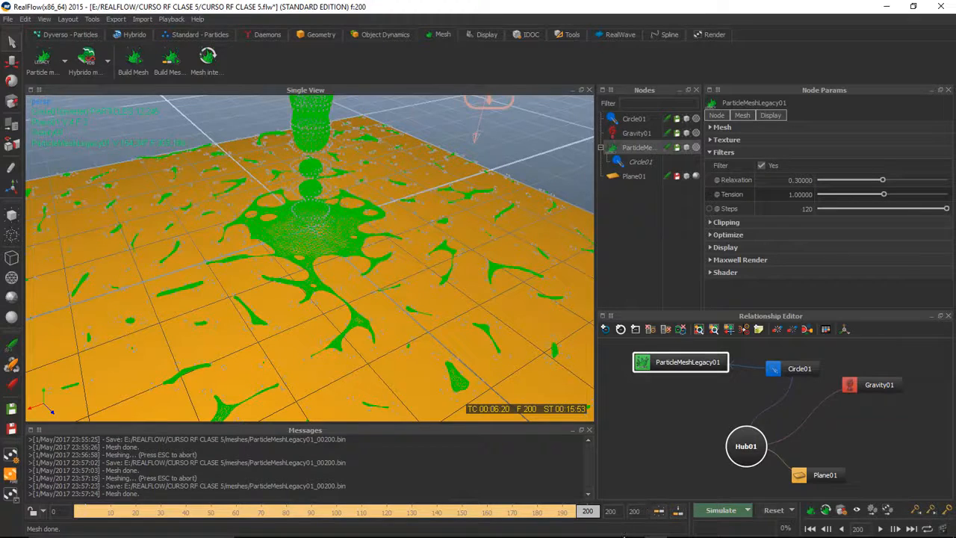
pyautogui.moveTo(586, 511); pyautogui.dragTo(85, 512)
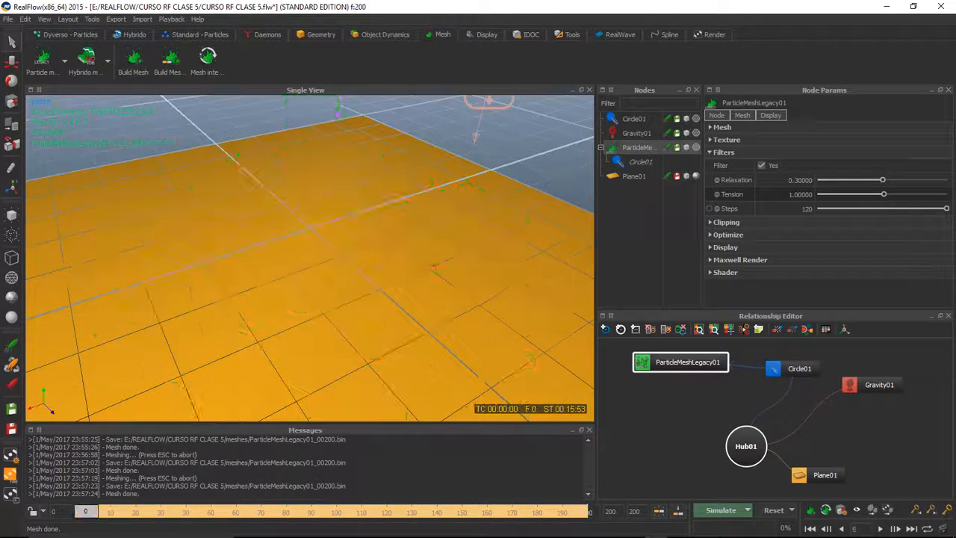
pyautogui.click(721, 510)
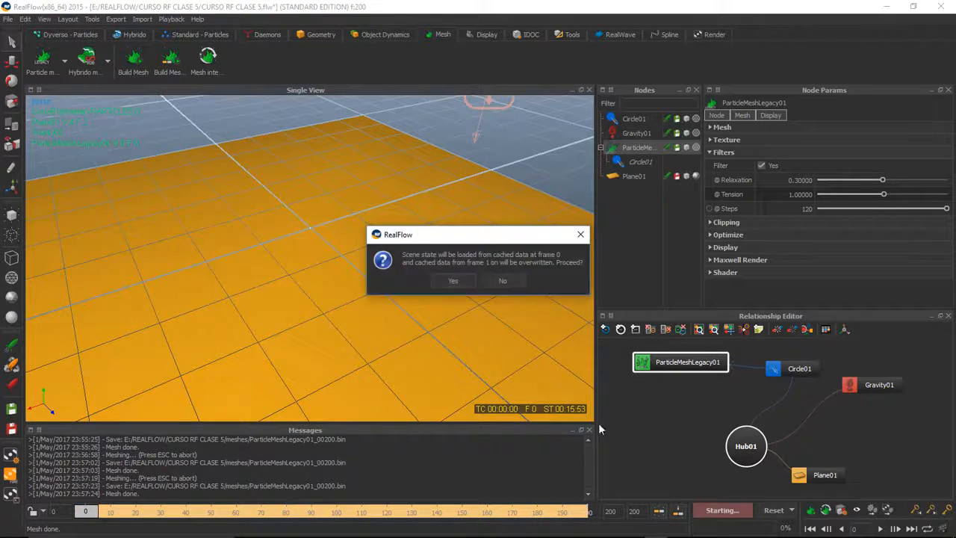
pyautogui.click(453, 281)
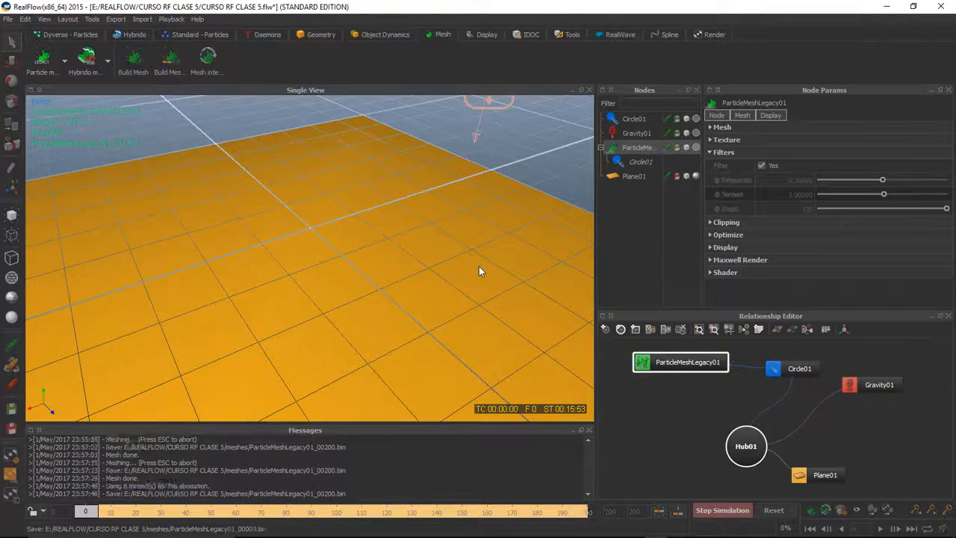